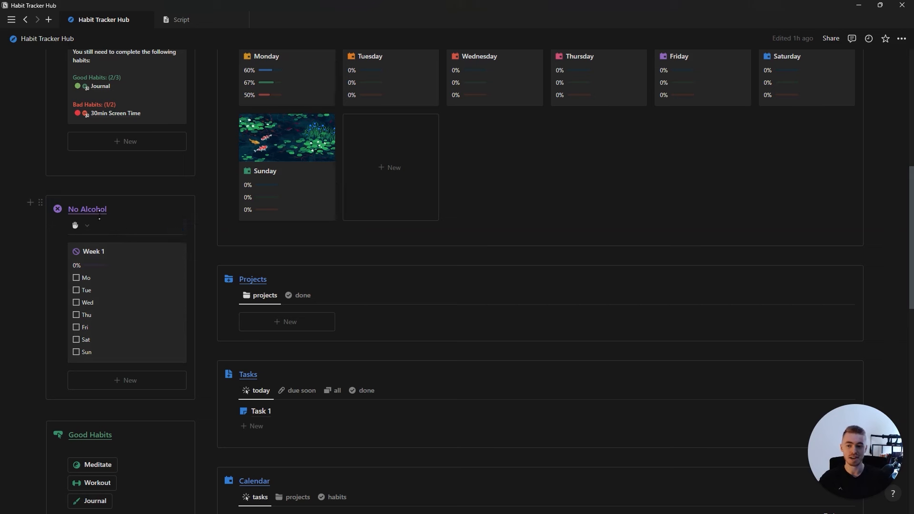
Mark Monday through Friday as completed on the Week 1 card of the No Alcohol tracker.
double_click(98, 209)
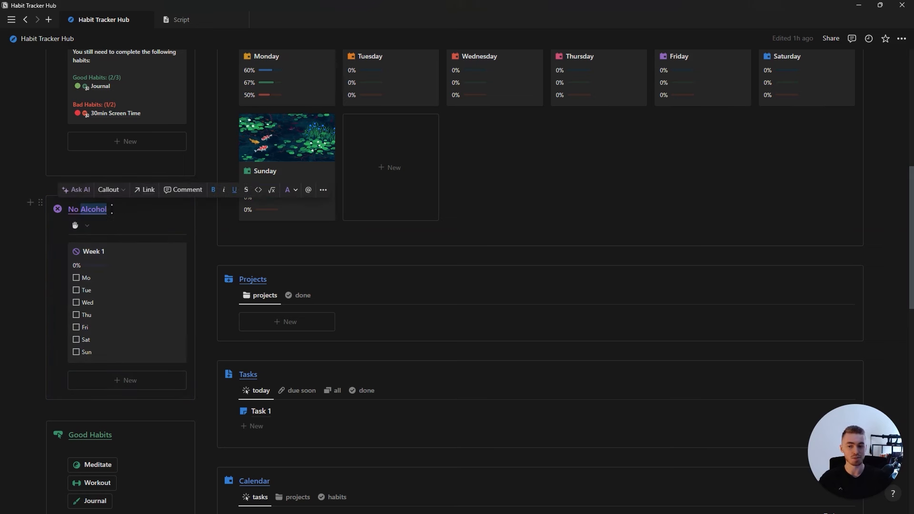
click(111, 209)
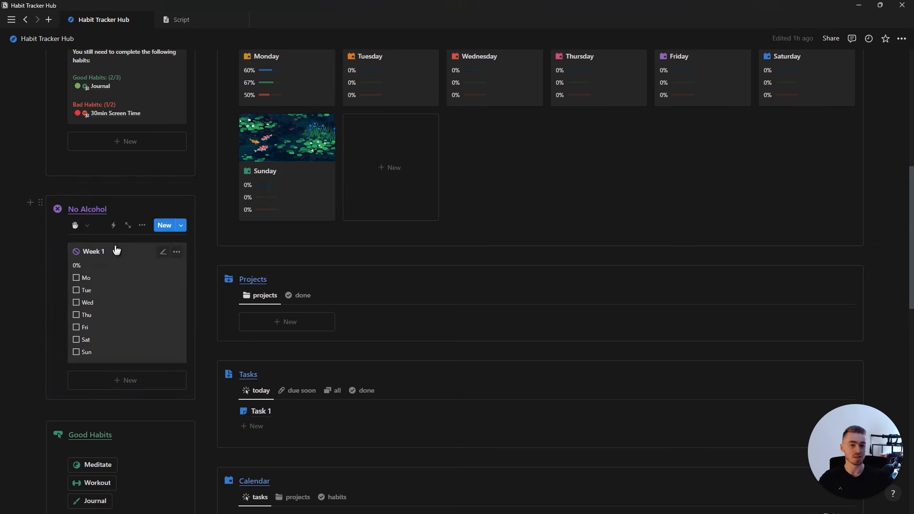
click(76, 278)
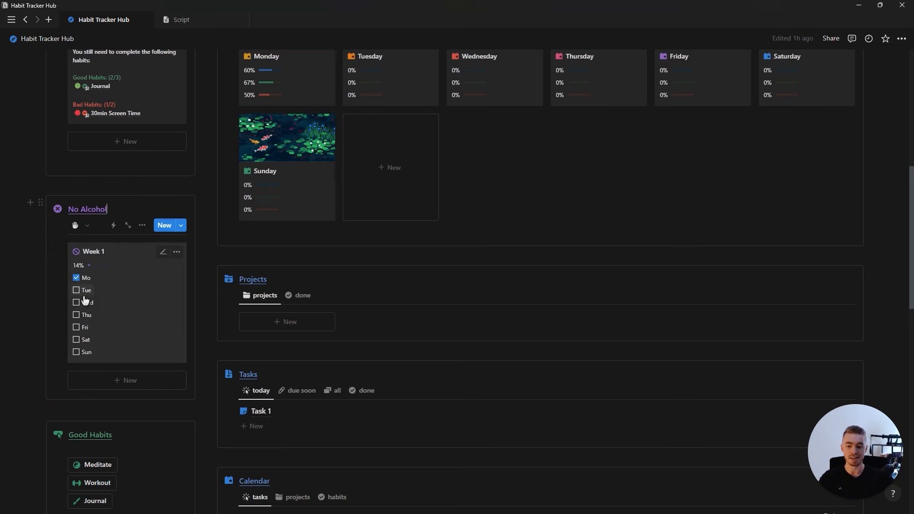
click(85, 301)
click(88, 315)
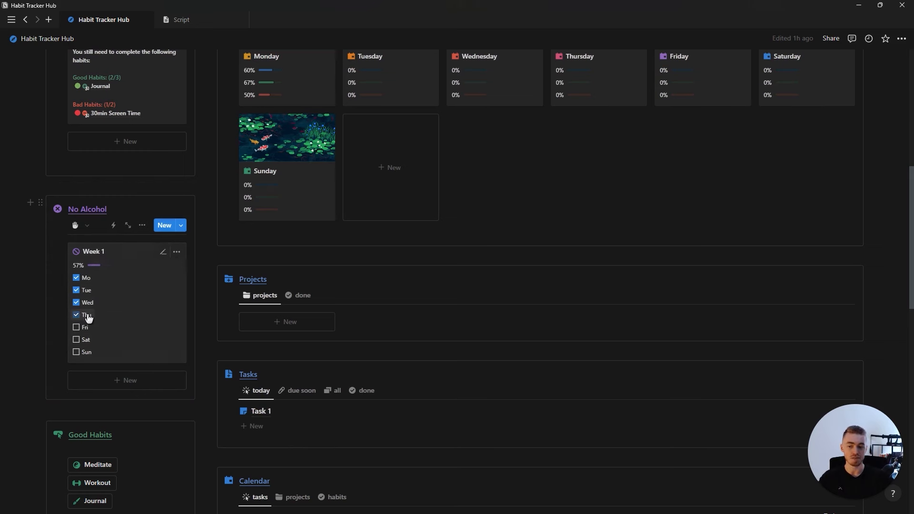
click(87, 328)
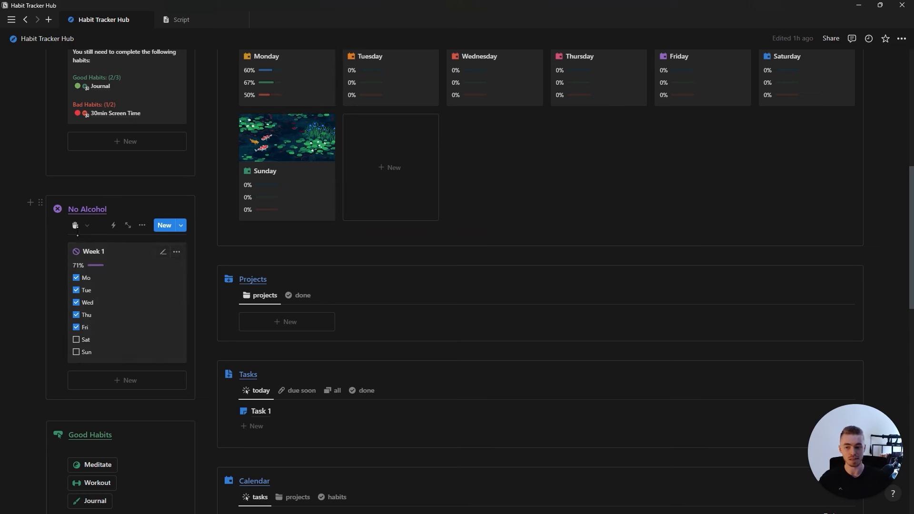
Compare the monthly progress view of the No Alcohol tracker with its weekly view, ending on the weekly view.
click(76, 226)
click(74, 276)
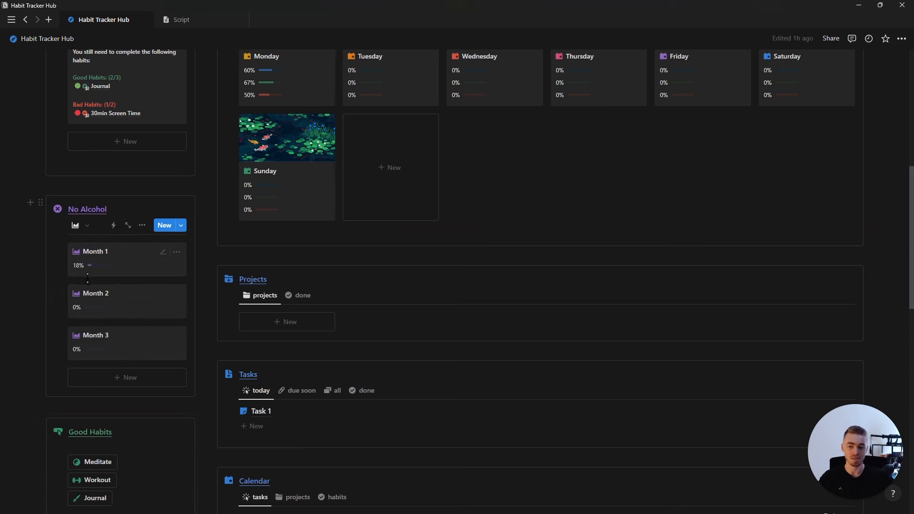
click(76, 225)
click(98, 265)
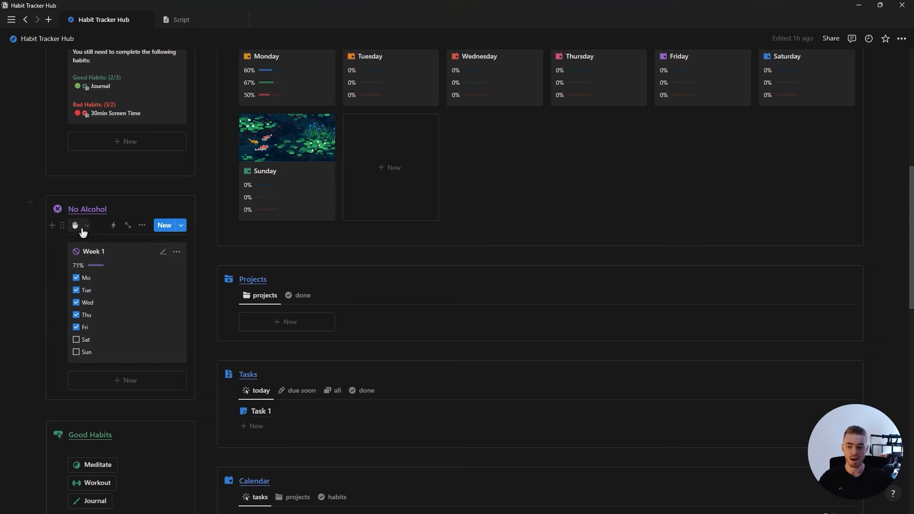
click(76, 226)
click(84, 276)
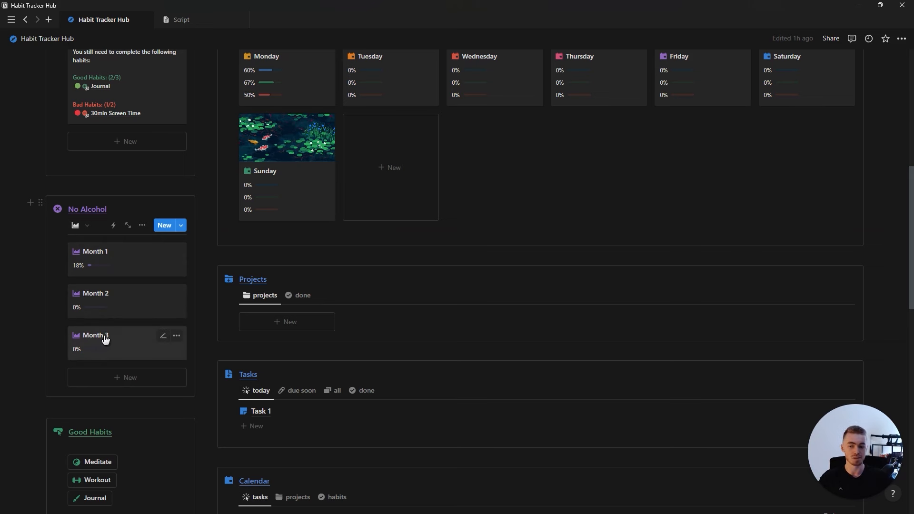
click(75, 225)
click(113, 274)
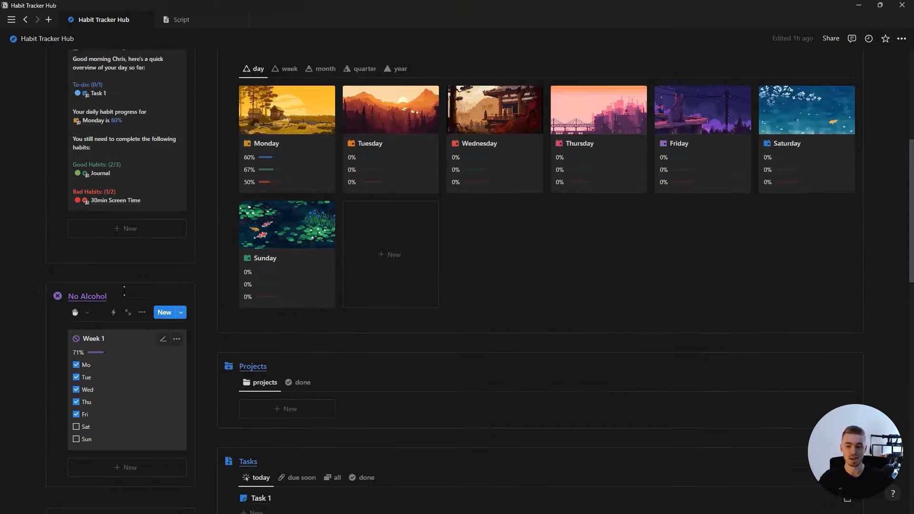
scroll(127, 294, up, 10)
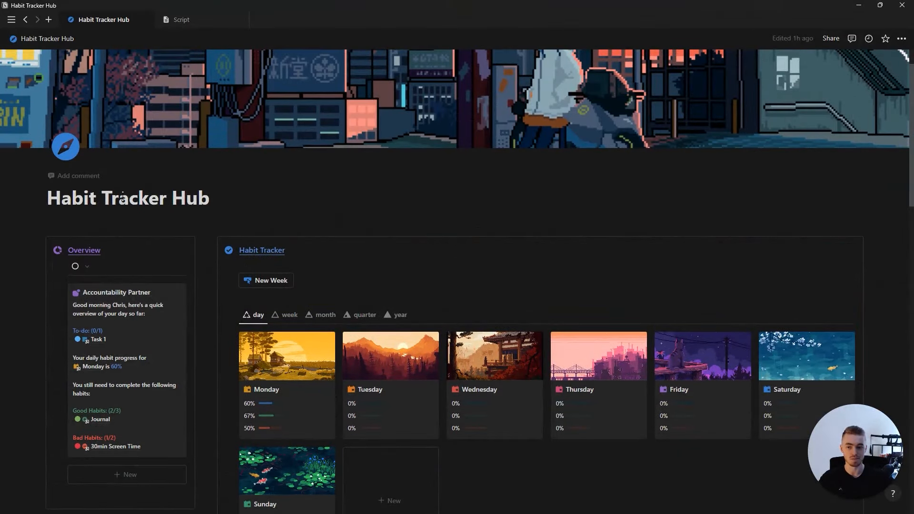
scroll(202, 233, down, 9)
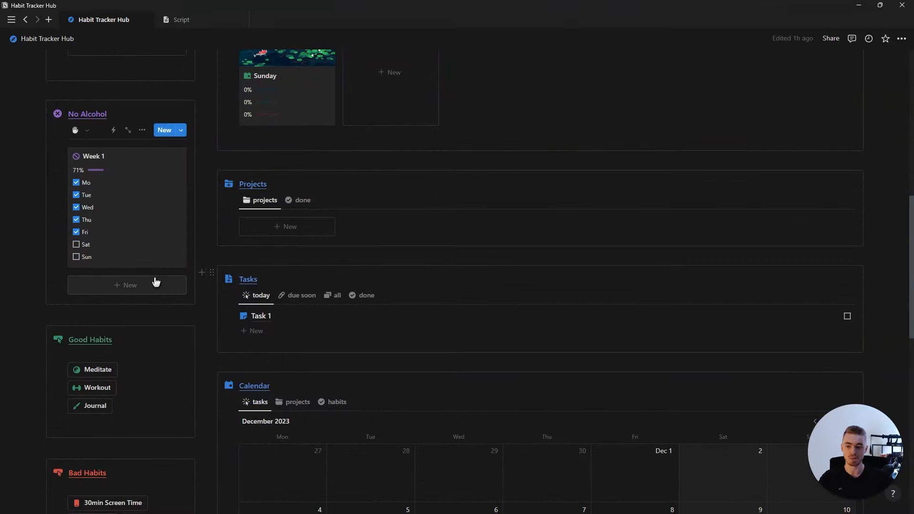
scroll(168, 286, up, 1)
scroll(168, 287, up, 7)
scroll(167, 289, down, 5)
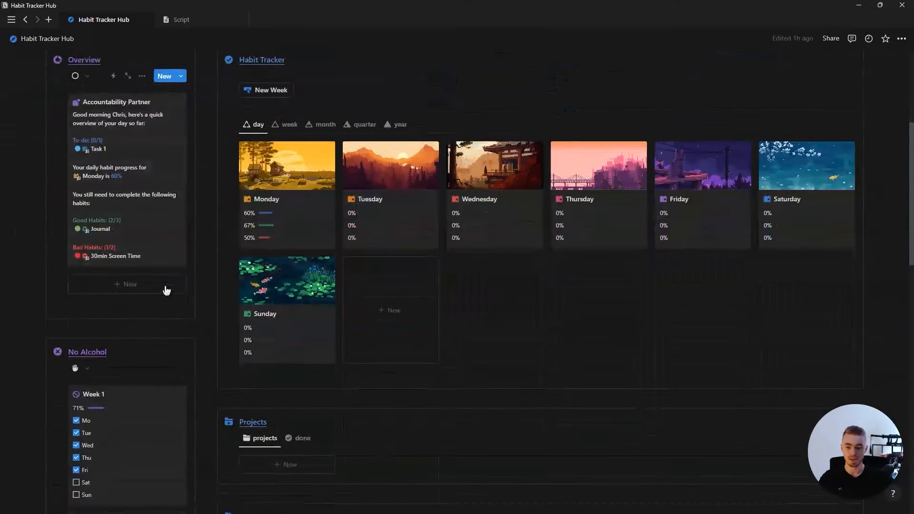
scroll(165, 290, up, 10)
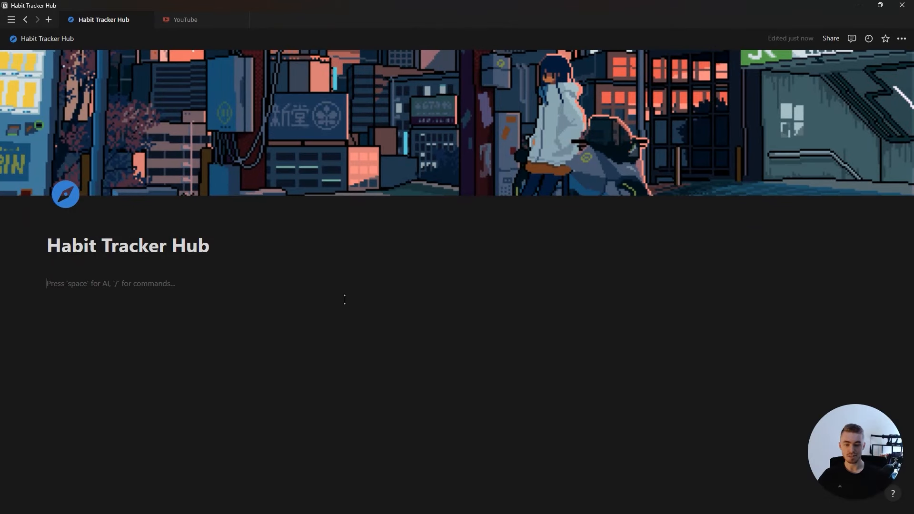
Insert a table view with a new database named "Addiction Tracker" on the empty page and hide the database title.
text(/tab)
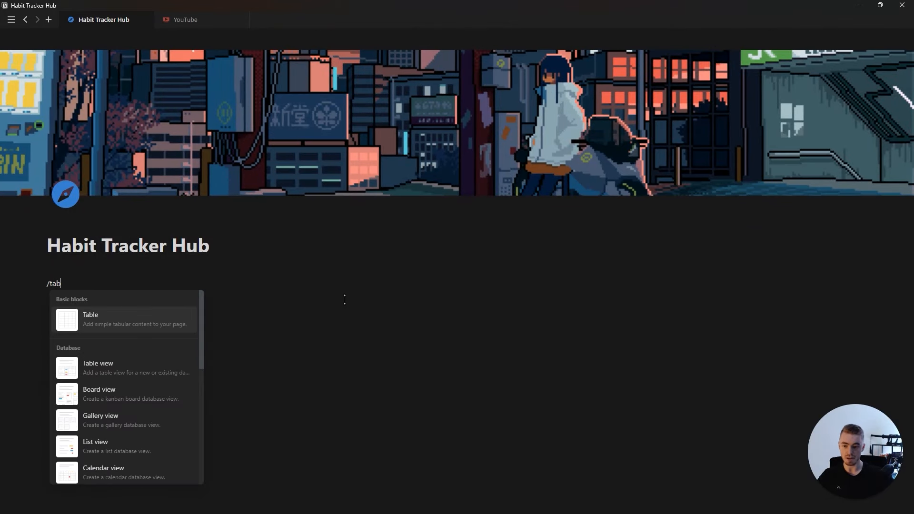
click(166, 358)
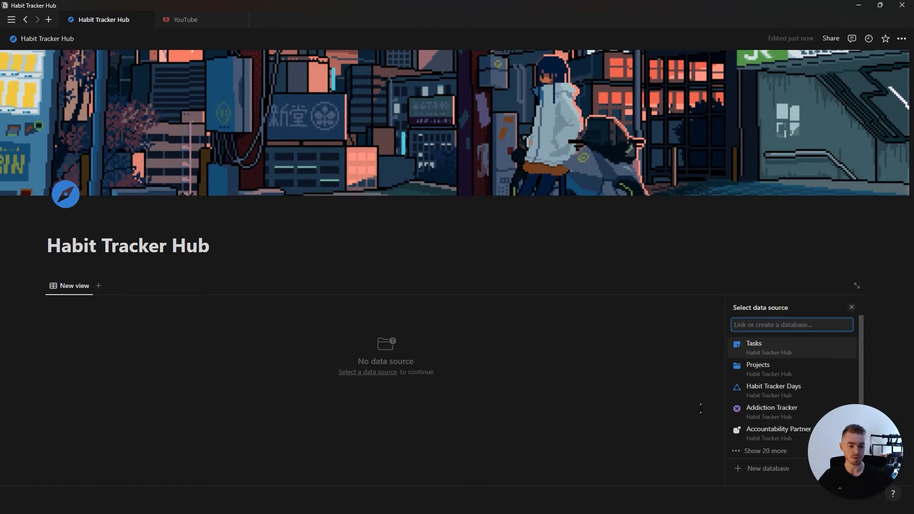
click(757, 469)
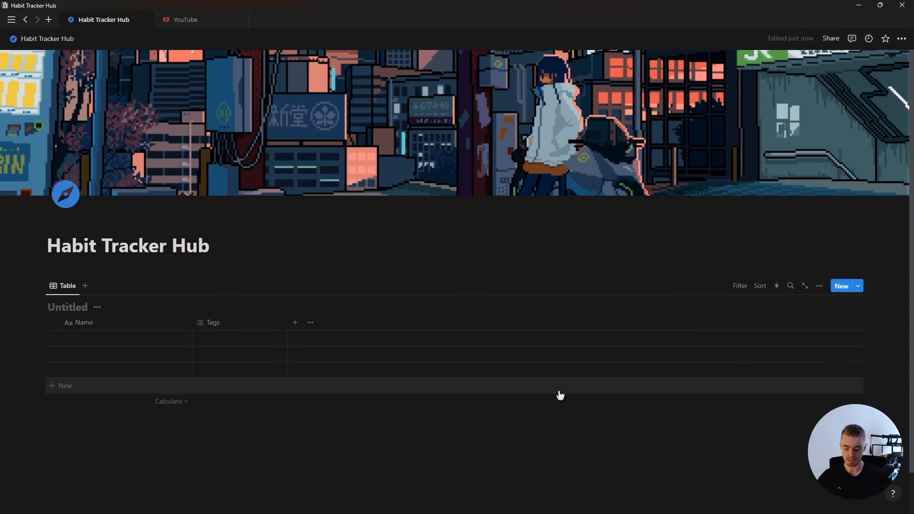
text(Addiction Tracker)
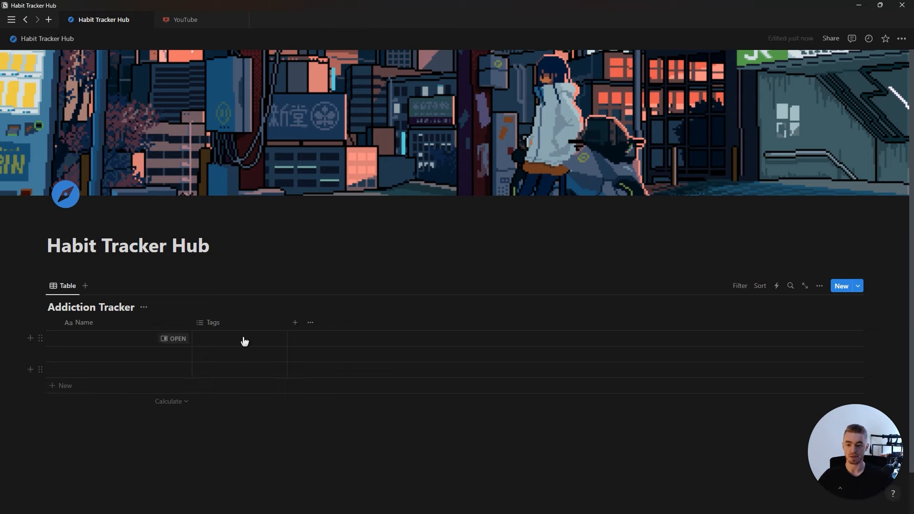
click(143, 307)
click(143, 356)
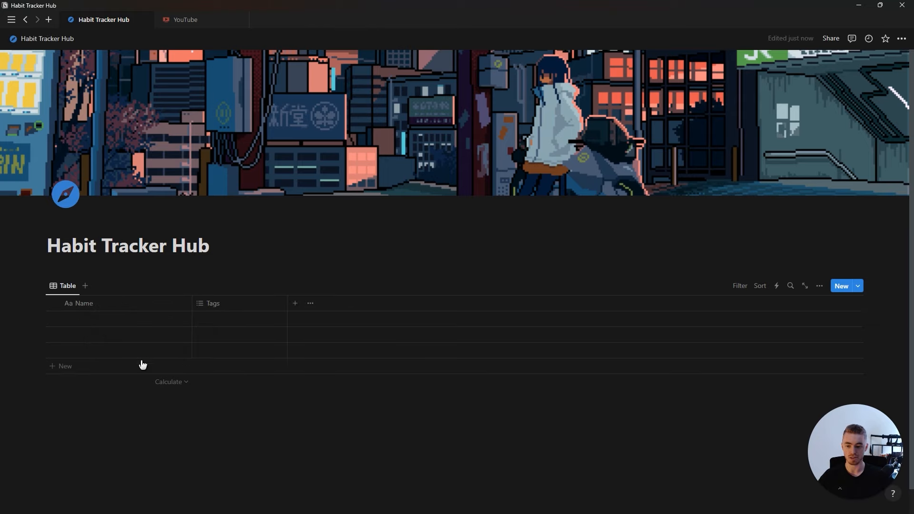
Delete the Tags property from the Addiction Tracker database.
click(222, 304)
click(236, 443)
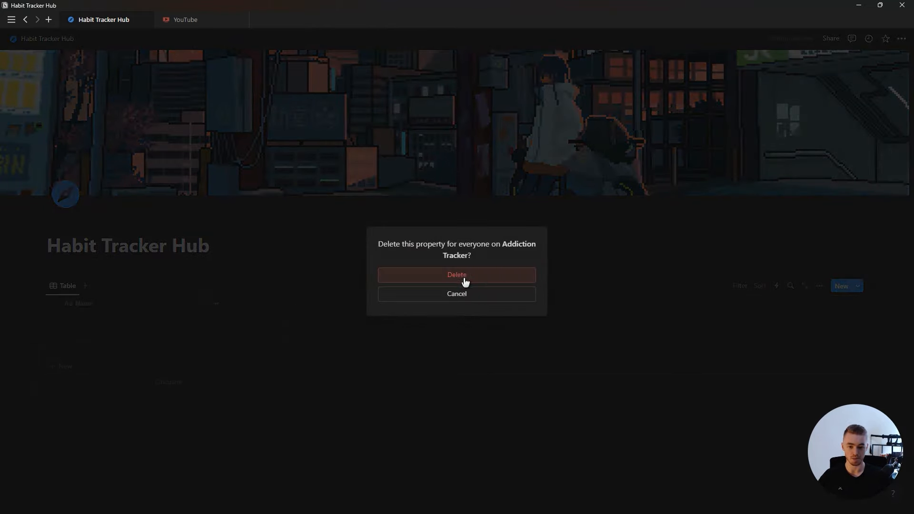
click(481, 278)
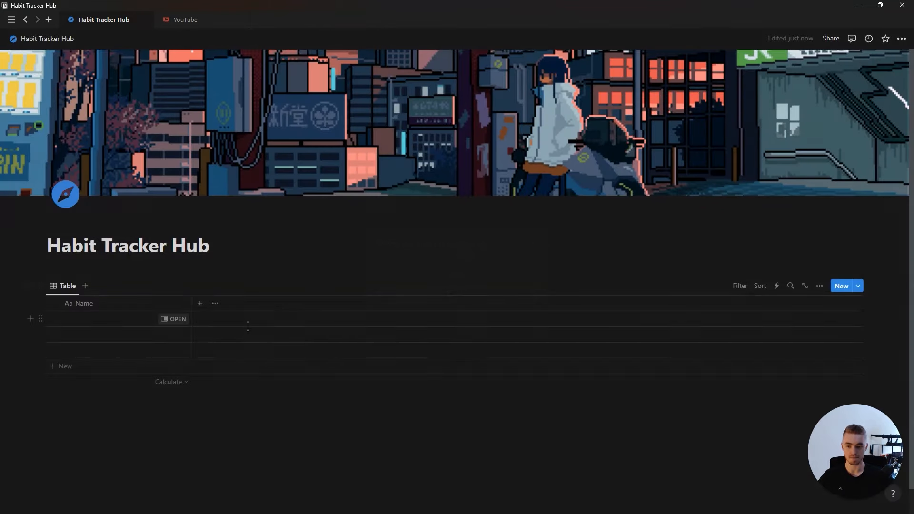
Create a database template named "Week" with a red prohibition-sign icon and close it.
click(858, 287)
click(772, 352)
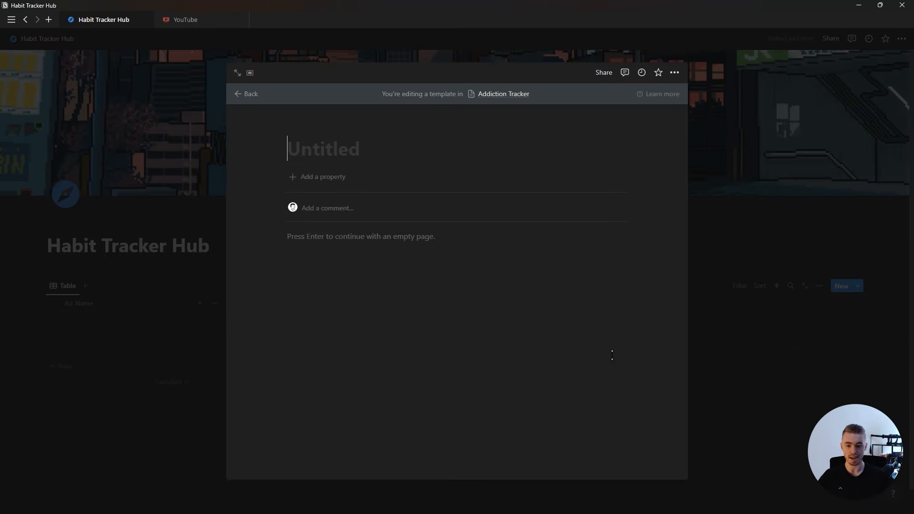
text(Week)
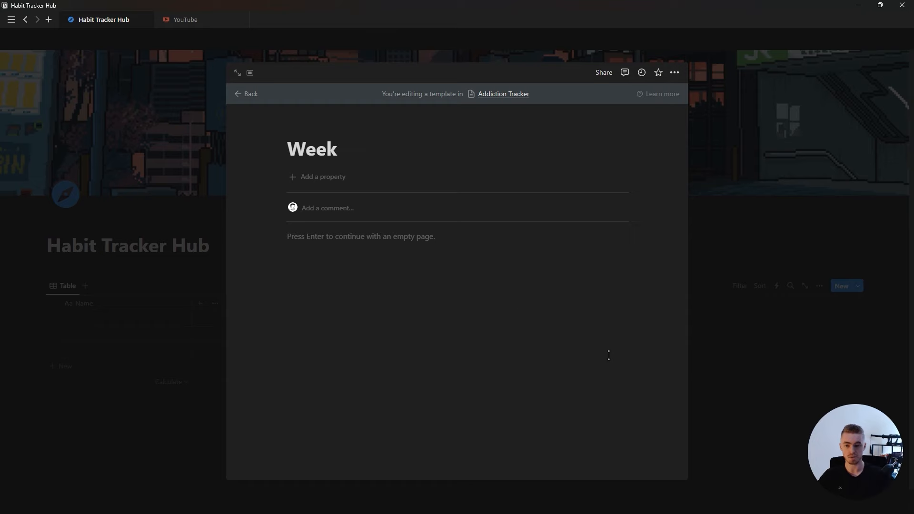
click(309, 130)
click(305, 169)
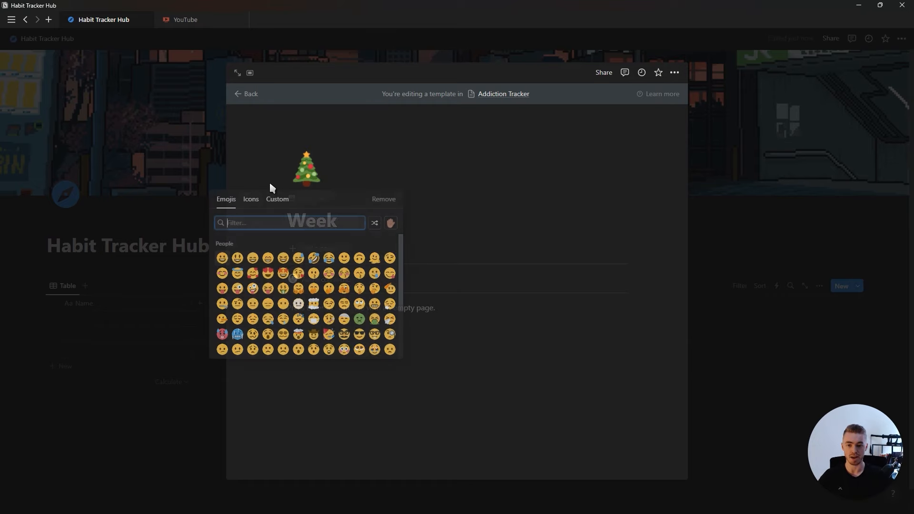
click(251, 199)
click(222, 258)
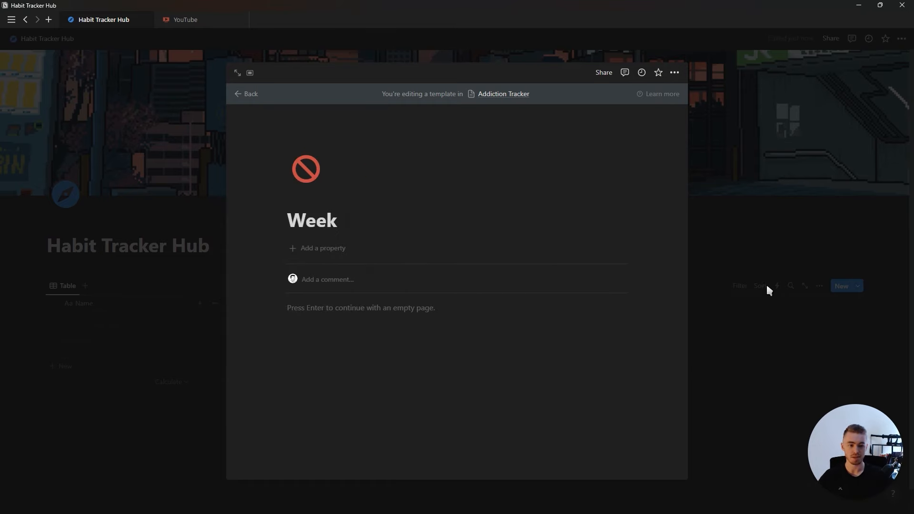
click(768, 289)
Set the Week template as the default for new entries in the Addiction Tracker.
click(858, 286)
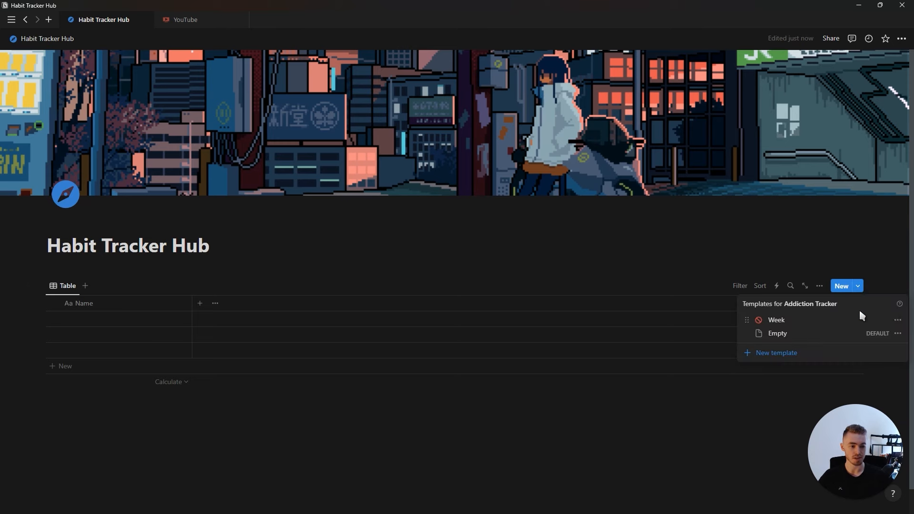
click(898, 322)
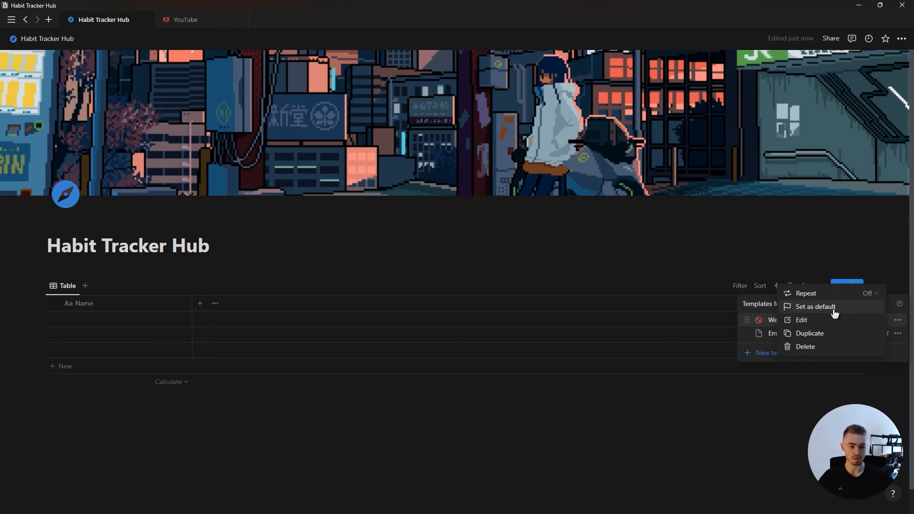
click(830, 312)
click(490, 267)
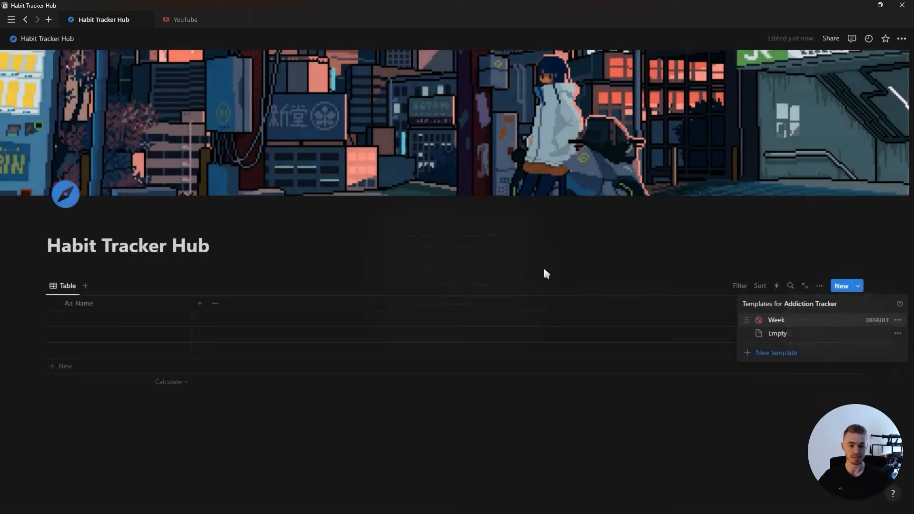
click(546, 274)
Delete the three empty rows from the table and add a new entry named "Week 1".
drag(883, 322, 772, 348)
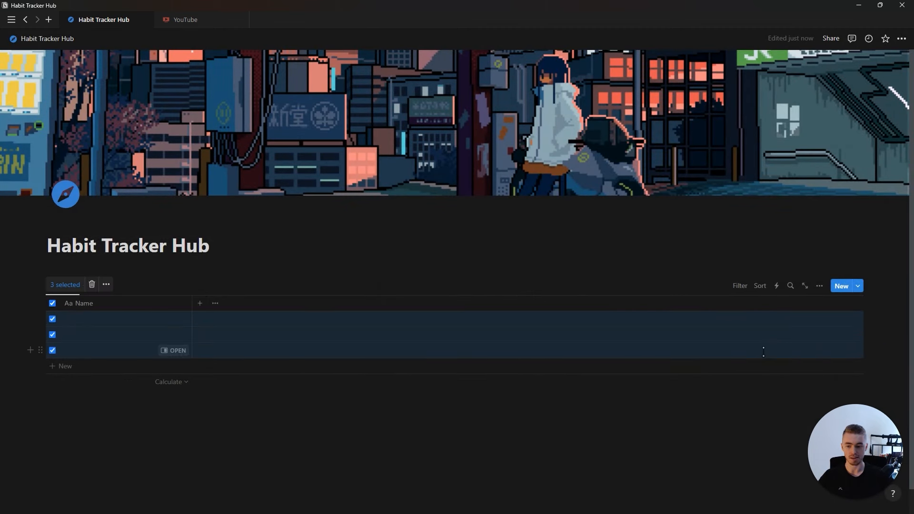
key(Delete)
click(111, 320)
text(Week 1)
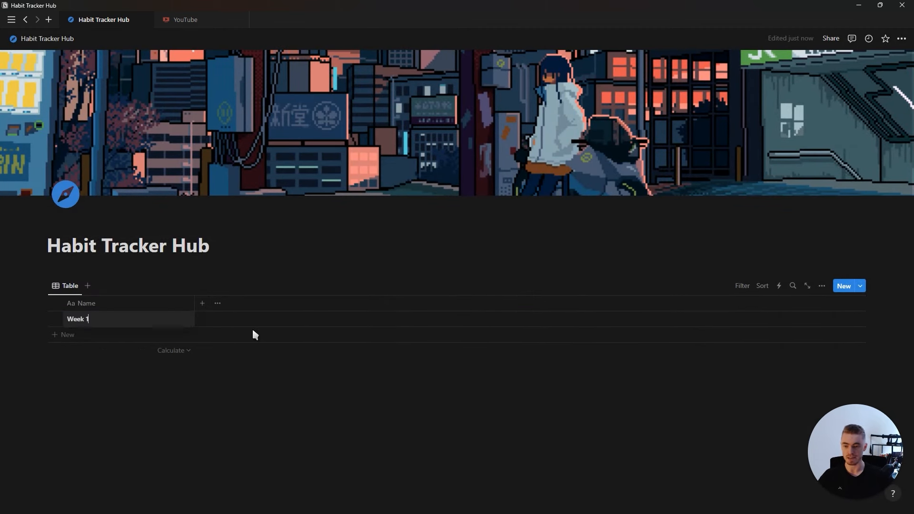
key(Escape)
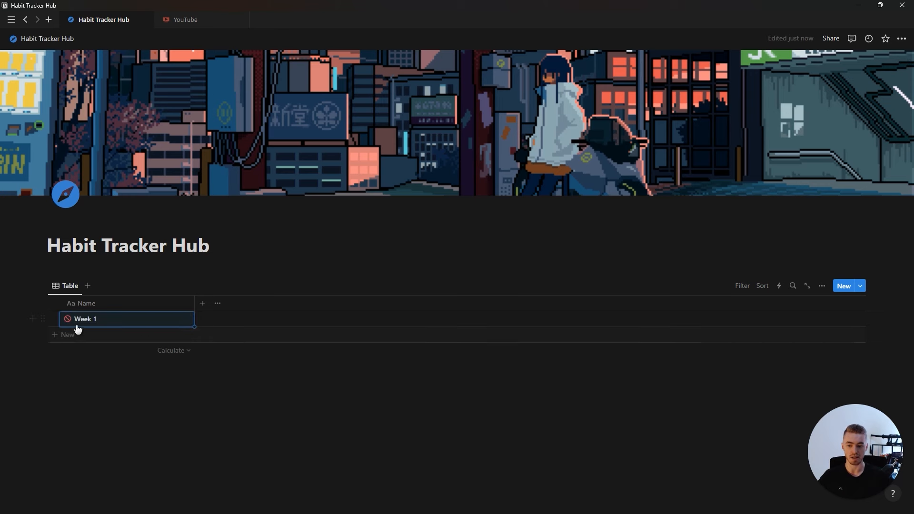
Add two more entries named "Week 2" and "Week 3" below Week 1.
click(126, 335)
text(Week 2)
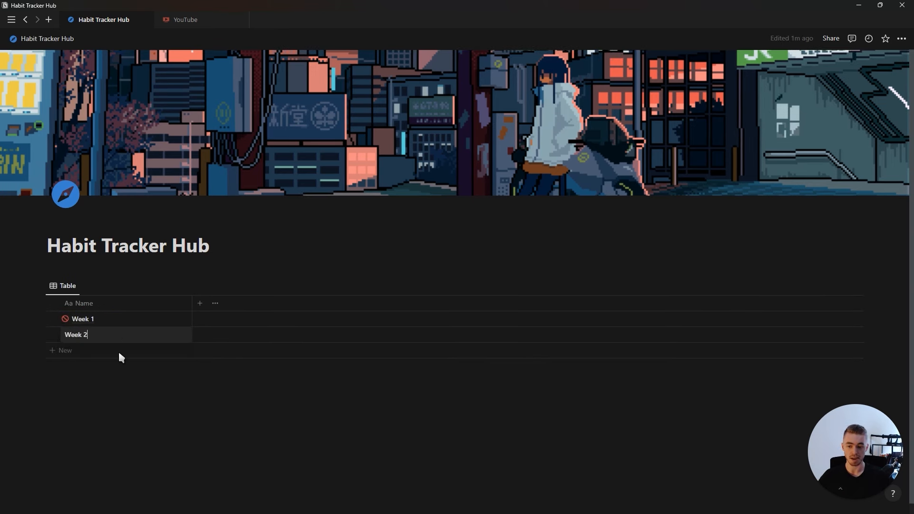
click(119, 354)
text(Week 3)
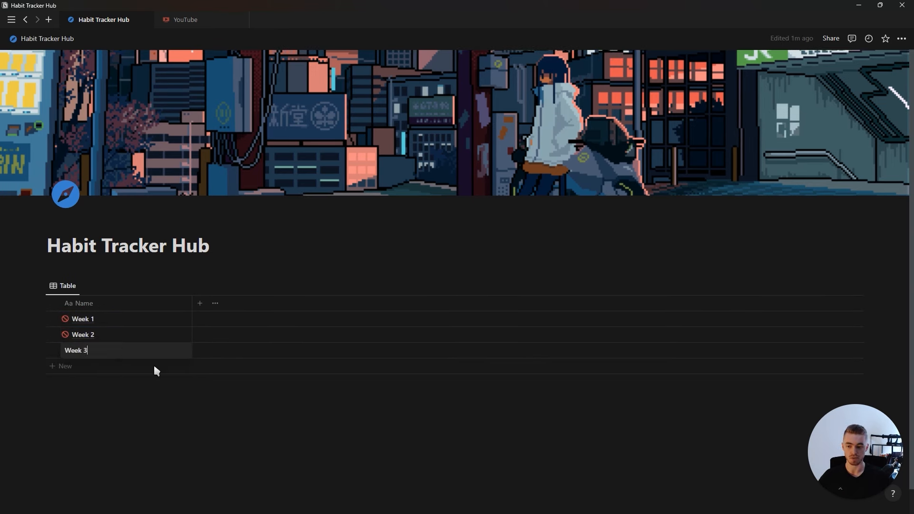
key(Escape)
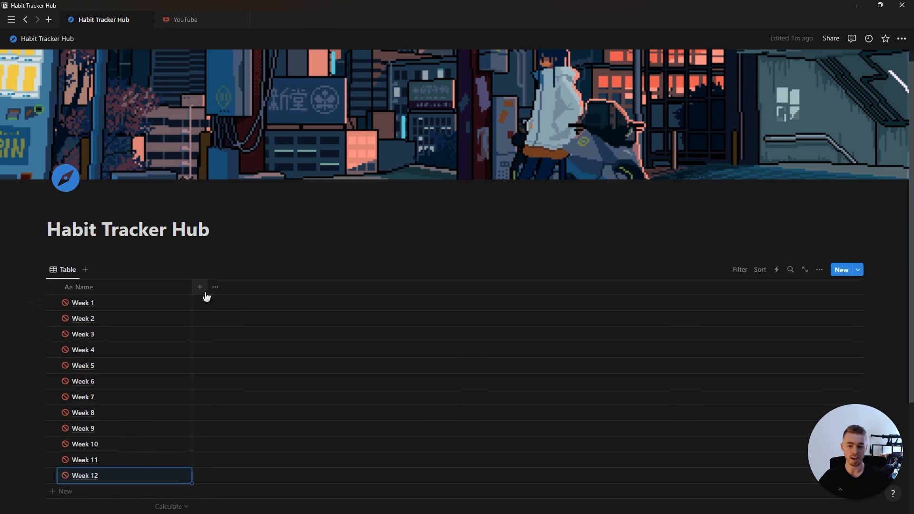
Add a checkbox property named "Mo" to the Addiction Tracker table and narrow its column.
click(200, 288)
text(ch)
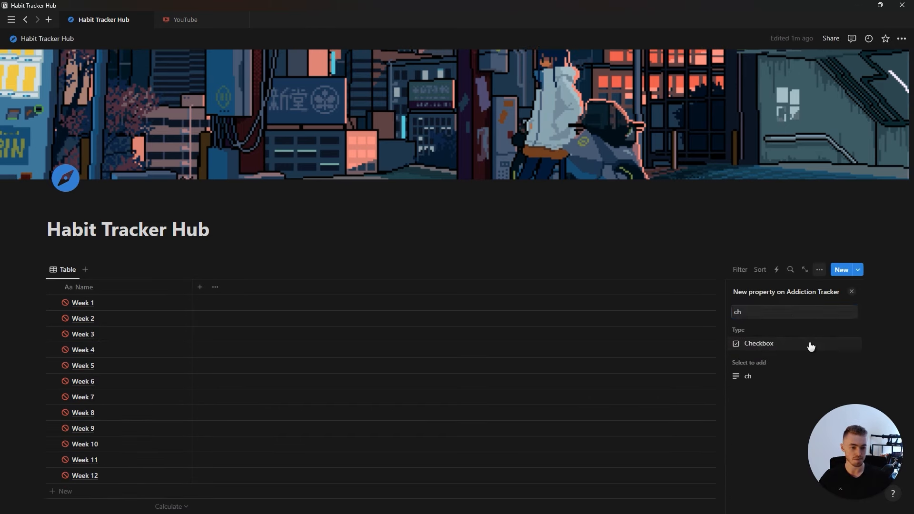
click(810, 347)
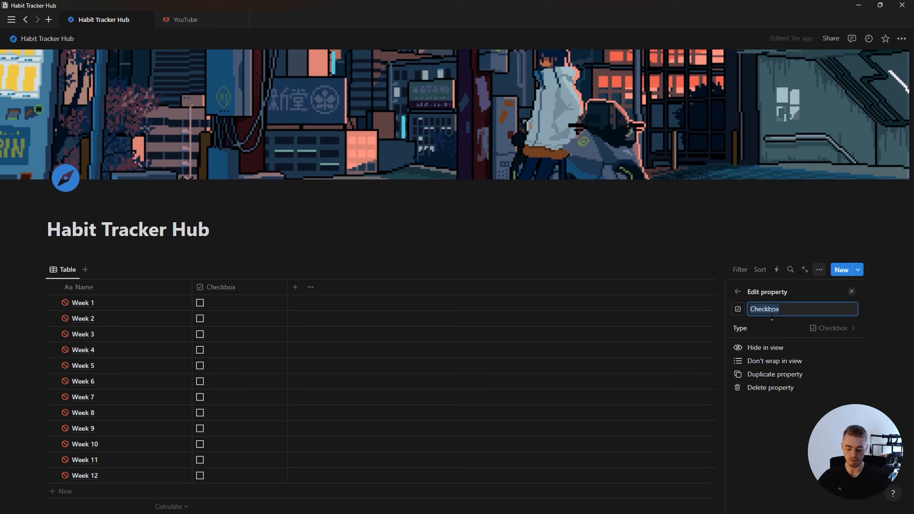
text(Mo)
click(852, 292)
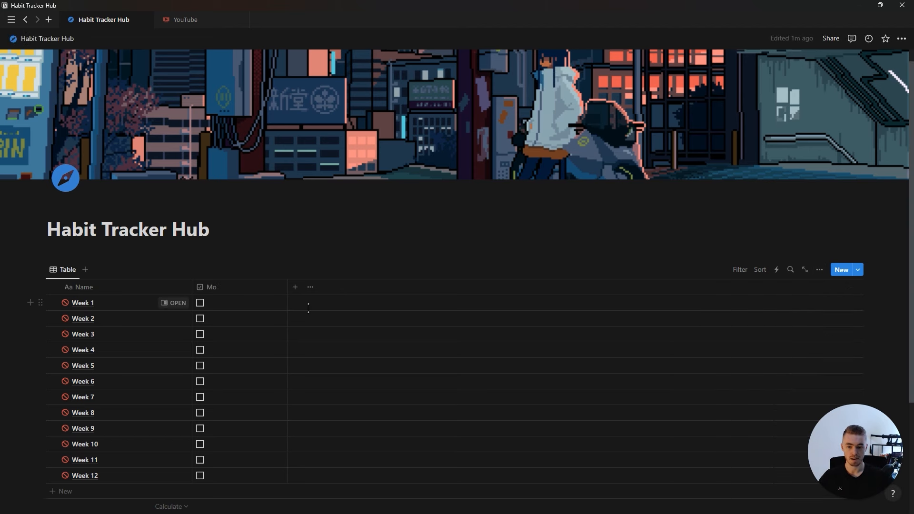
drag(288, 286, 233, 299)
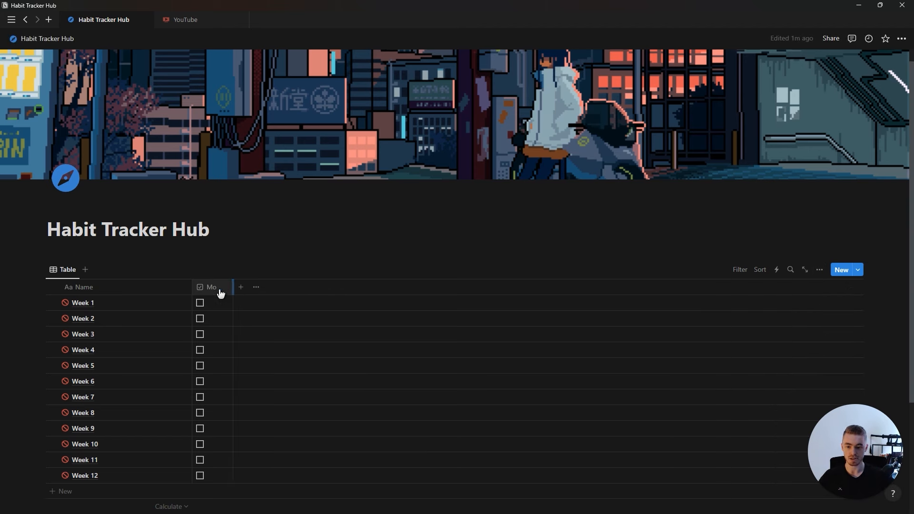
Duplicate the Mo checkbox property and rename the copy "Tue".
click(219, 287)
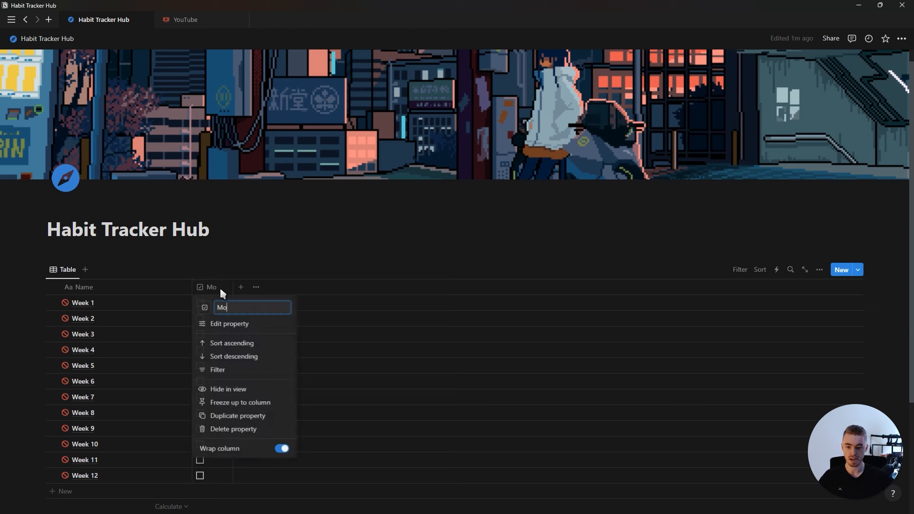
click(238, 416)
click(257, 291)
key(BackSpace)
key(BackSpace)
key(BackSpace)
key(BackSpace)
key(BackSpace)
key(BackSpace)
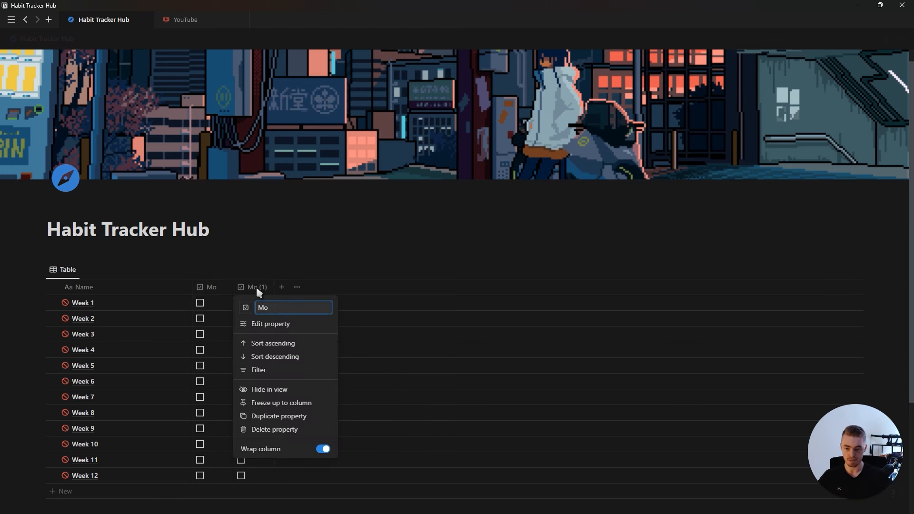
text(Tue)
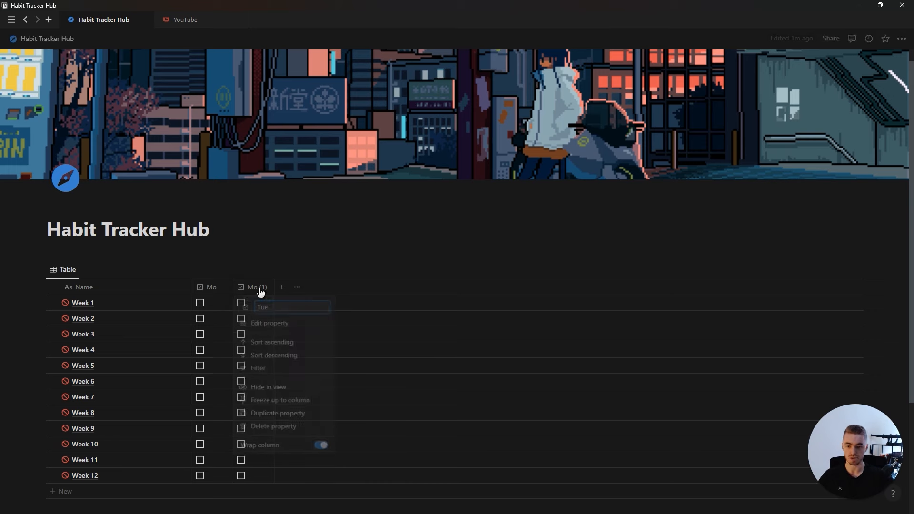
Duplicate the Tue checkbox property and rename the copy "Wed".
click(279, 416)
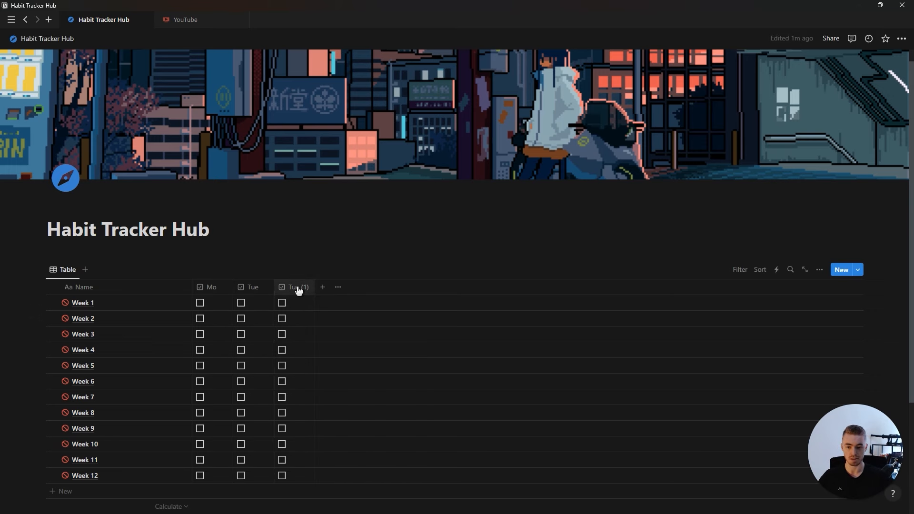
click(295, 288)
key(BackSpace)
key(BackSpace)
key(BackSpace)
key(BackSpace)
key(BackSpace)
key(BackSpace)
key(BackSpace)
text(Wed)
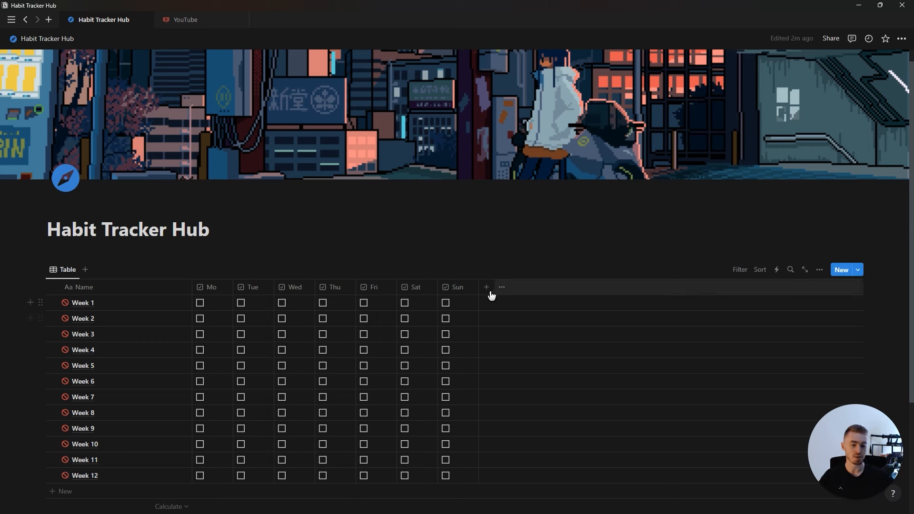
Add a date property to the table, keeping the name "Date".
click(486, 287)
click(751, 486)
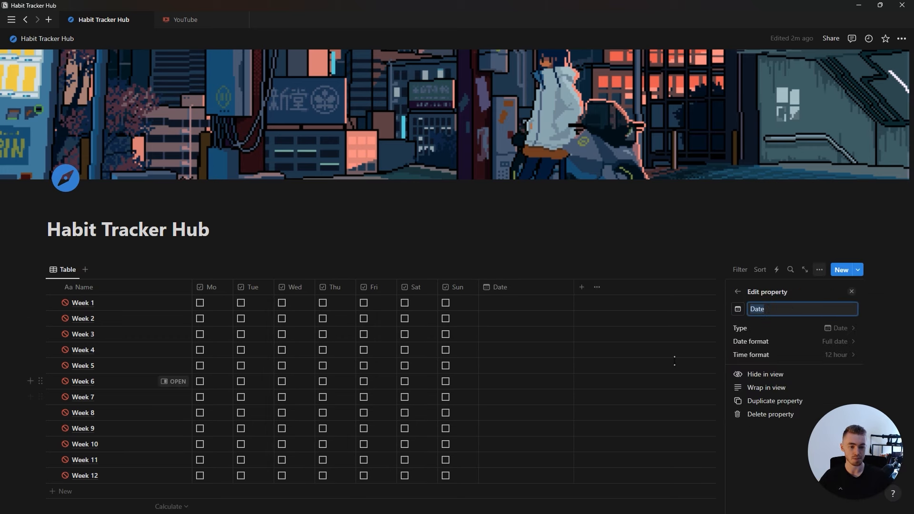
click(852, 292)
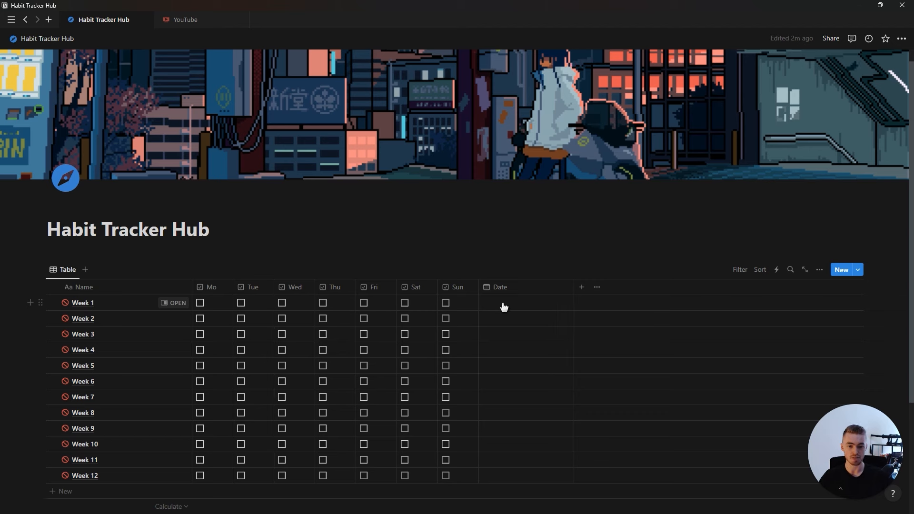
Set date ranges with end dates: December 11–17, 2023 for Week 1 and December 18–24, 2023 for Week 2.
click(505, 307)
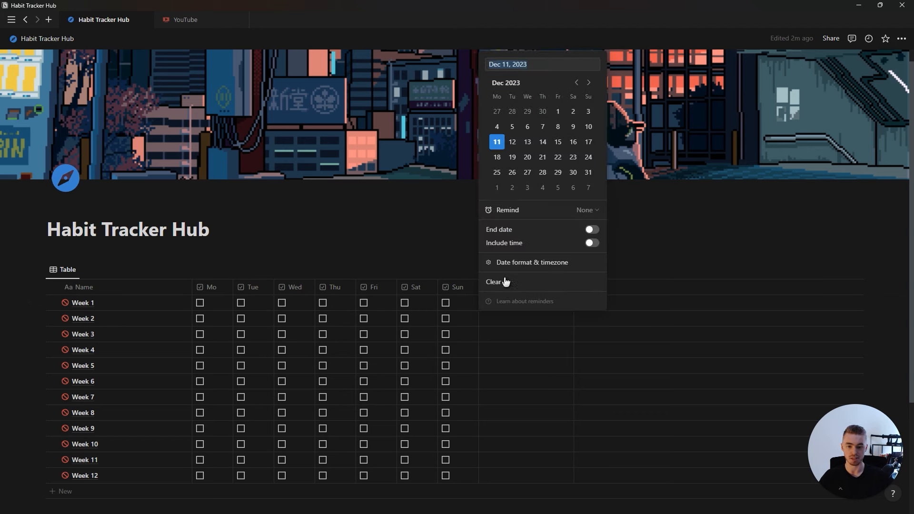
click(505, 233)
click(590, 145)
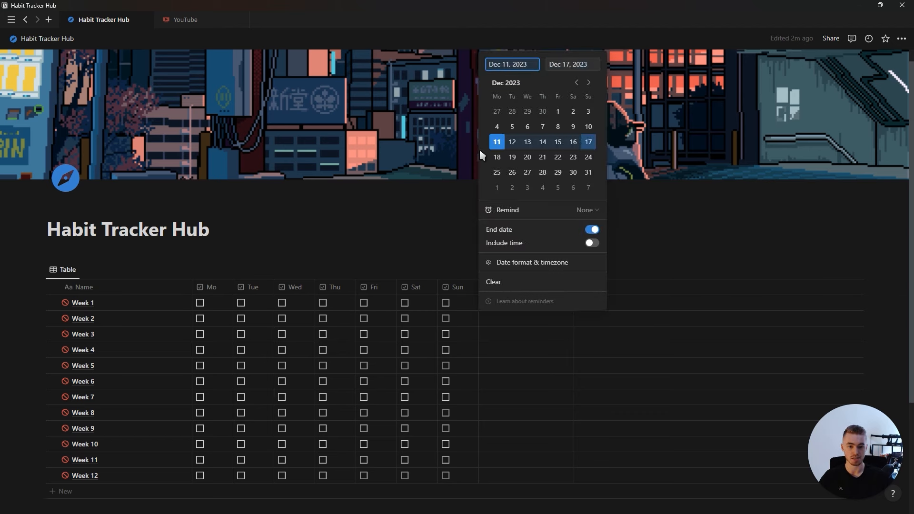
click(504, 320)
click(504, 319)
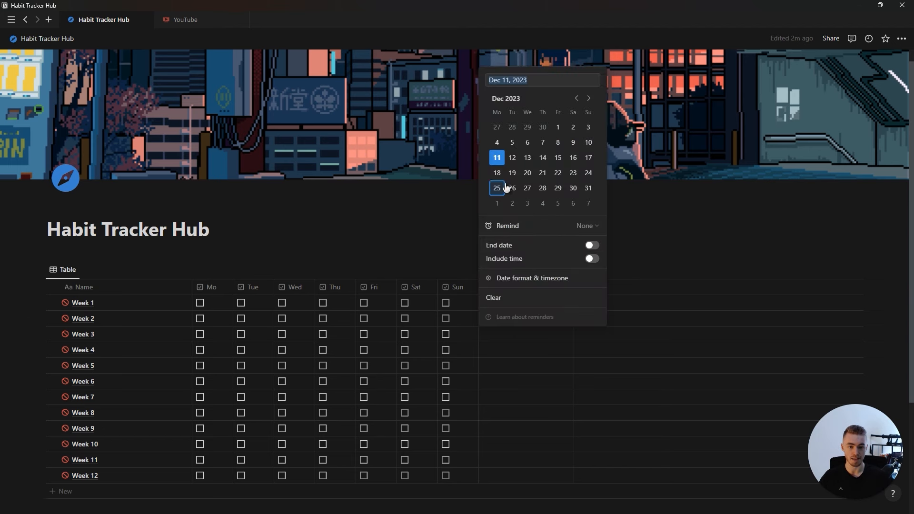
click(497, 173)
click(506, 246)
click(588, 173)
click(532, 376)
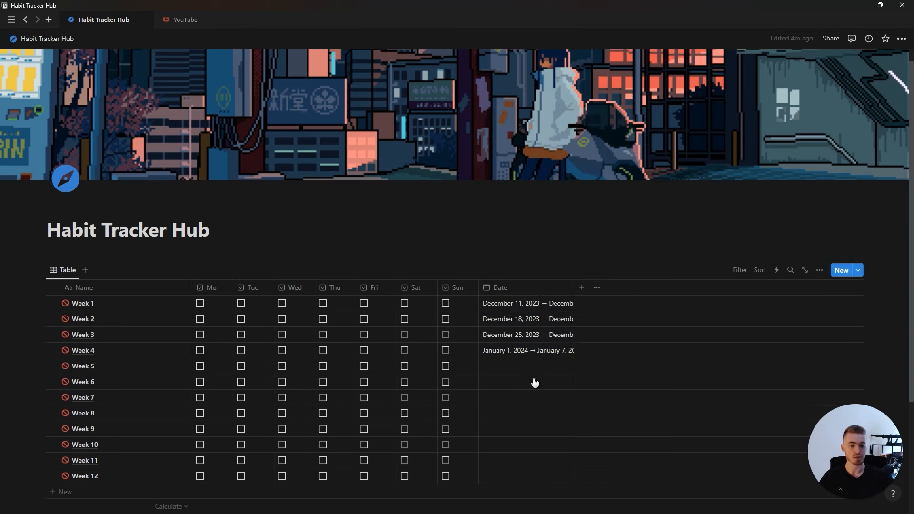
Filter the table by Date with the start date relative to today set to this week, and hide the filter bar.
scroll(524, 295, down, 1)
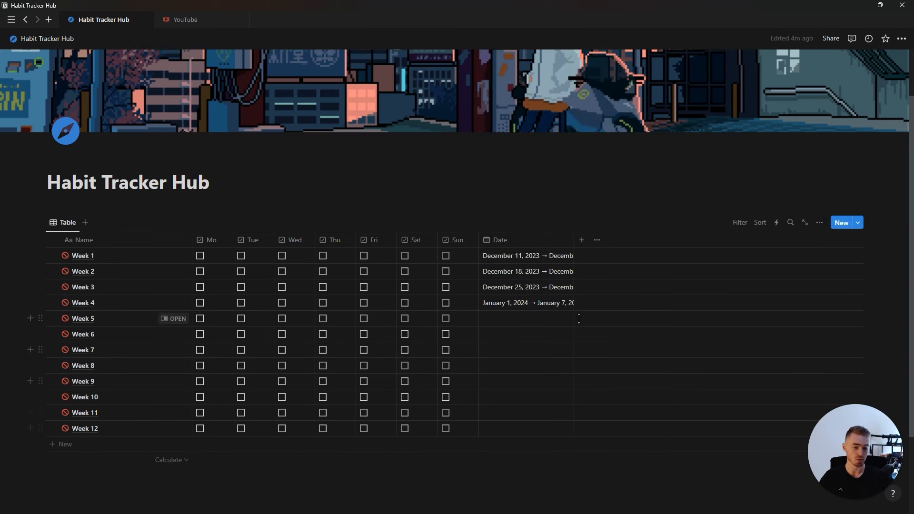
scroll(518, 406, up, 1)
click(739, 270)
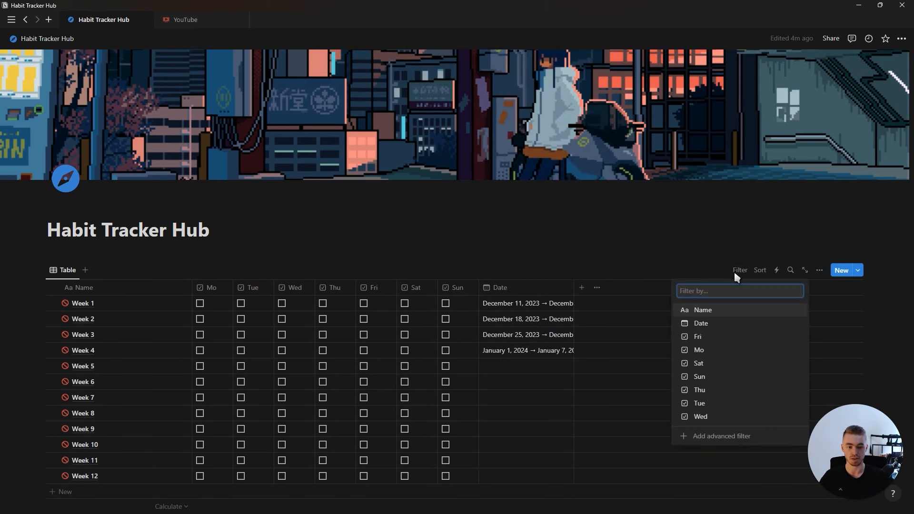
click(699, 324)
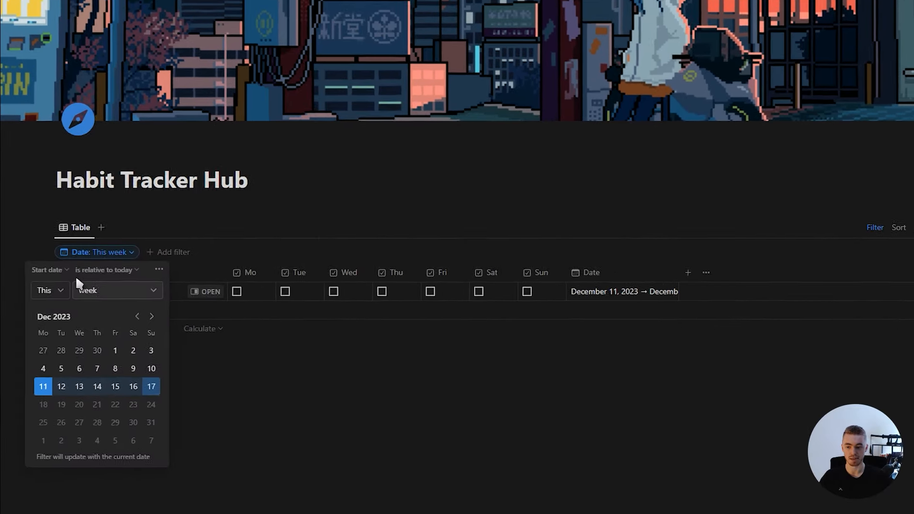
click(114, 254)
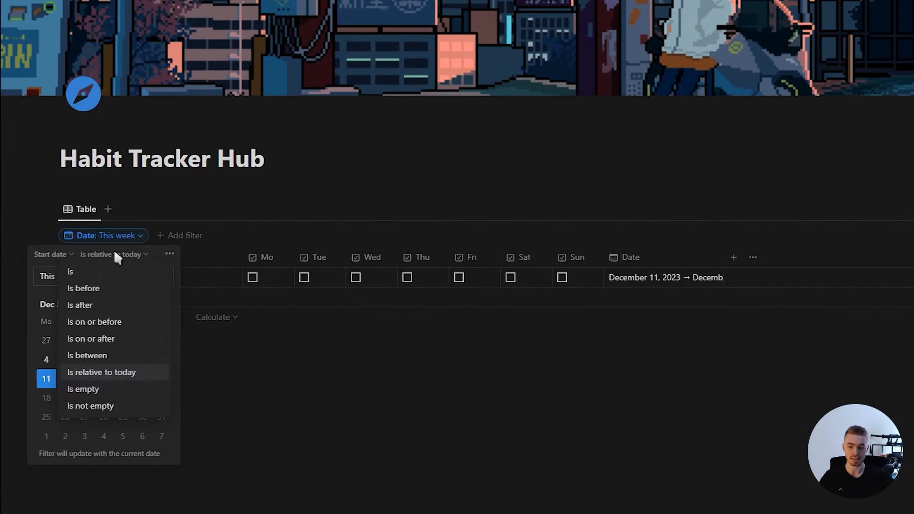
click(133, 377)
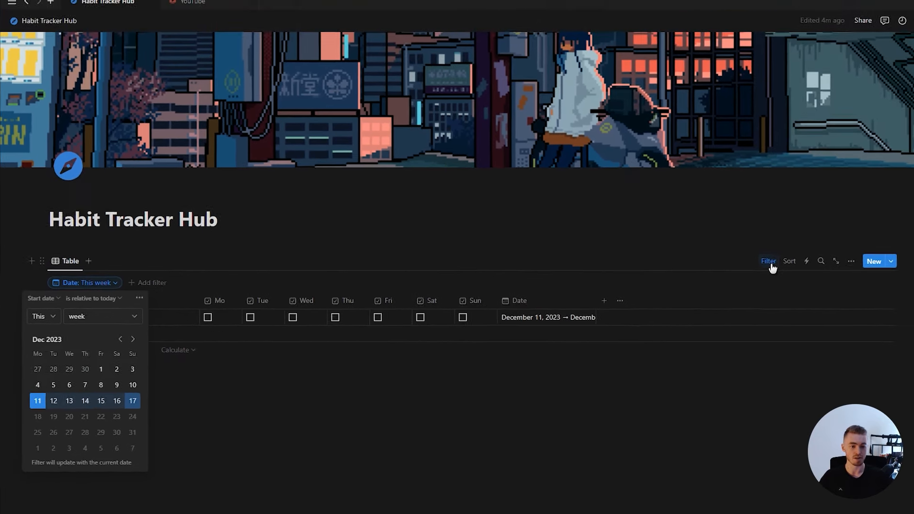
click(778, 260)
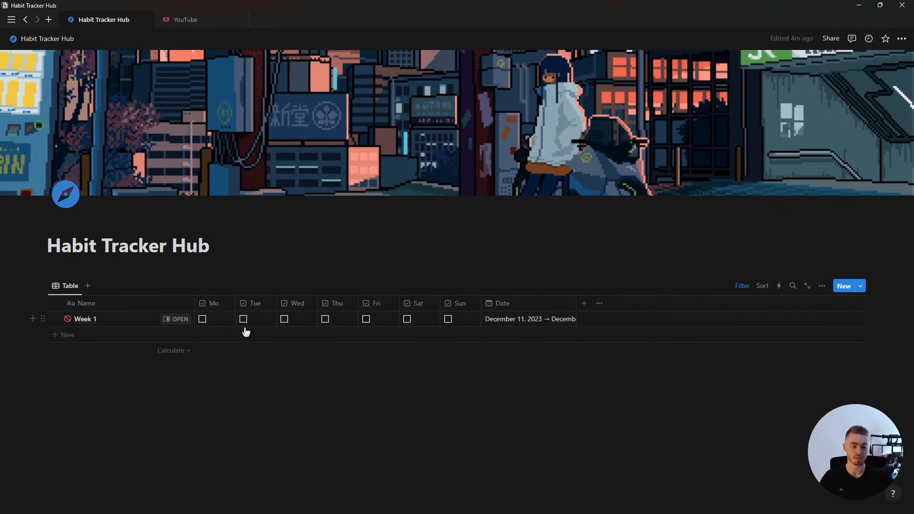
Add a formula property named "Progress bar" to the table.
click(583, 304)
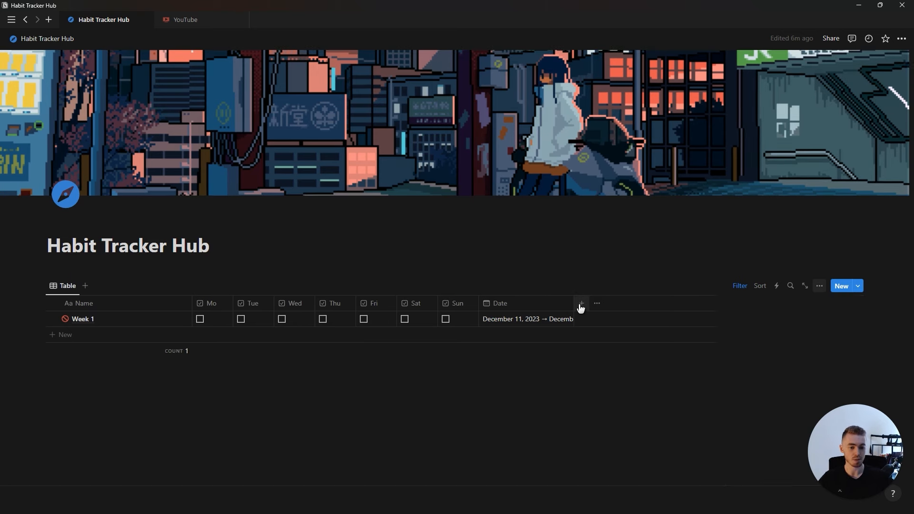
text(for)
click(743, 360)
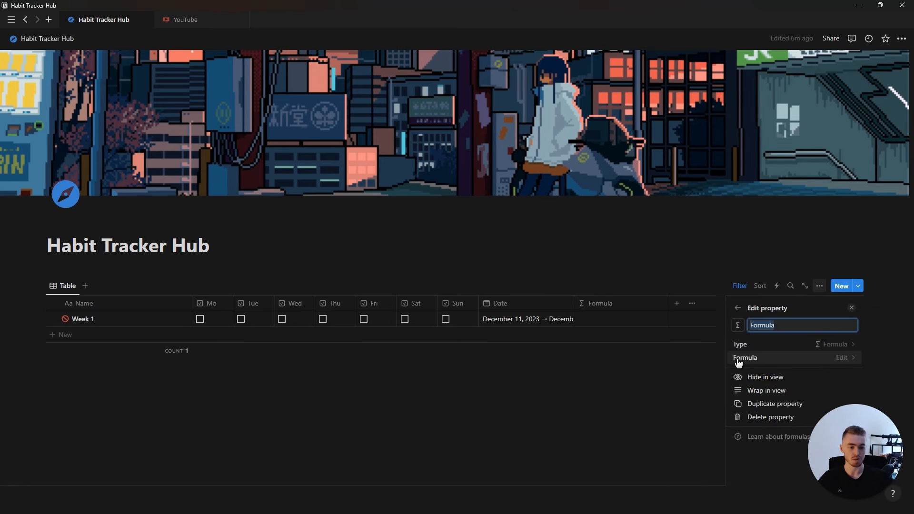
text(Progress bar)
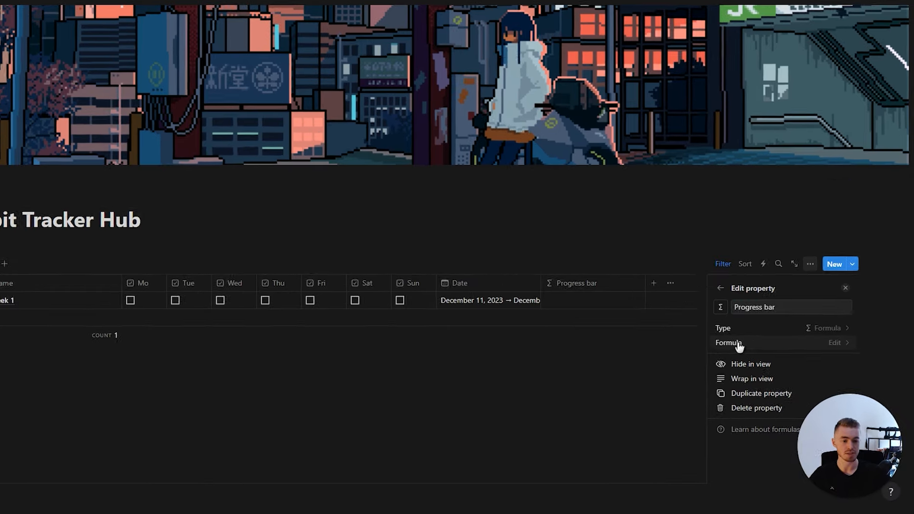
Start the Progress bar formula with Mo.toNumber() + and Tue.toNumber() +, each on its own line.
click(739, 360)
click(454, 213)
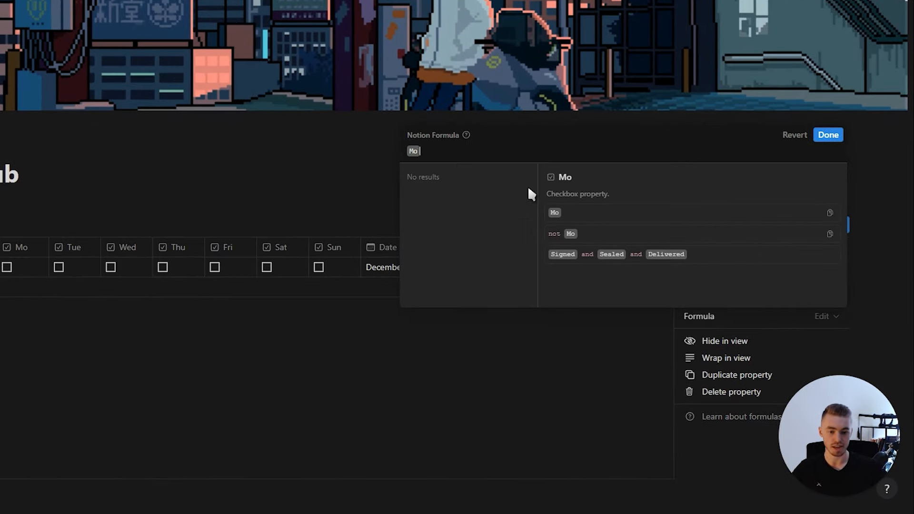
text(.t)
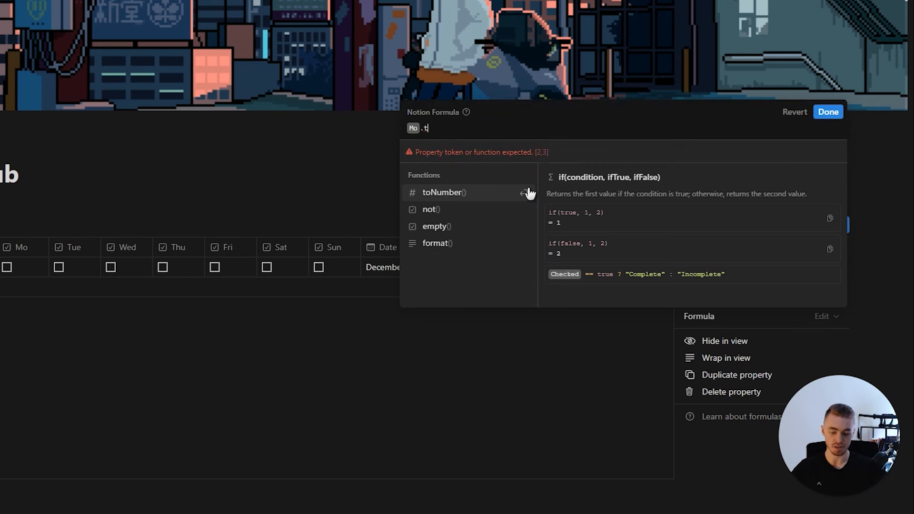
click(451, 193)
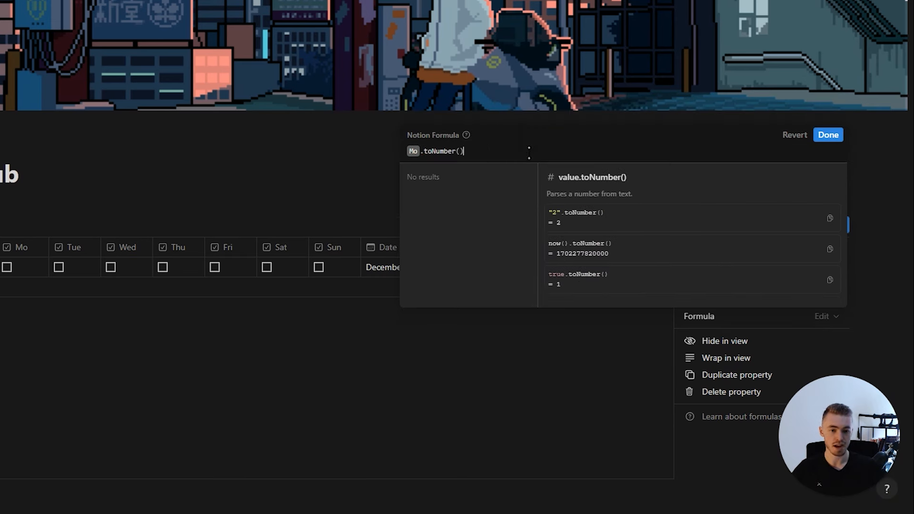
text(+)
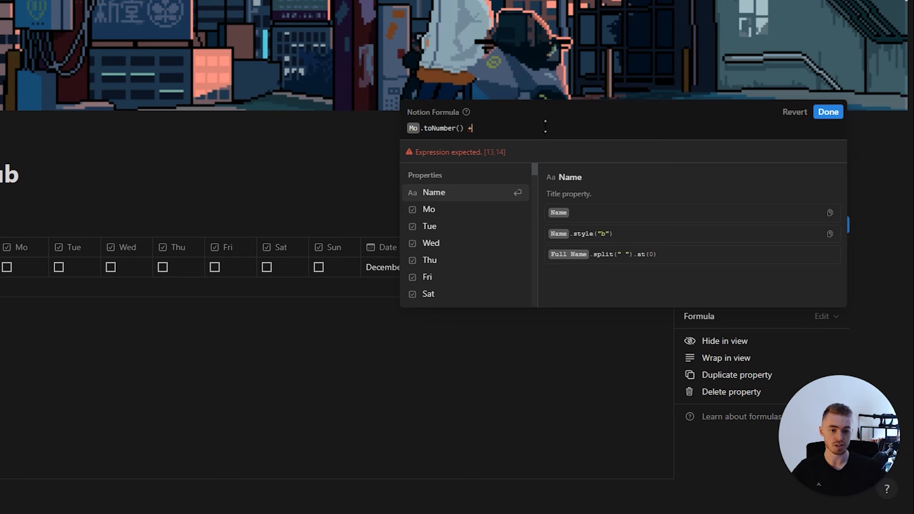
key(shift+Return)
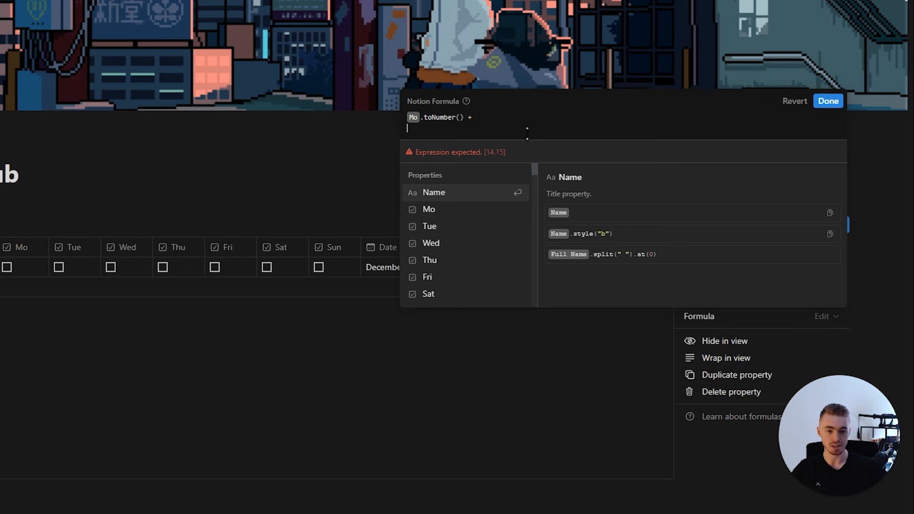
click(441, 227)
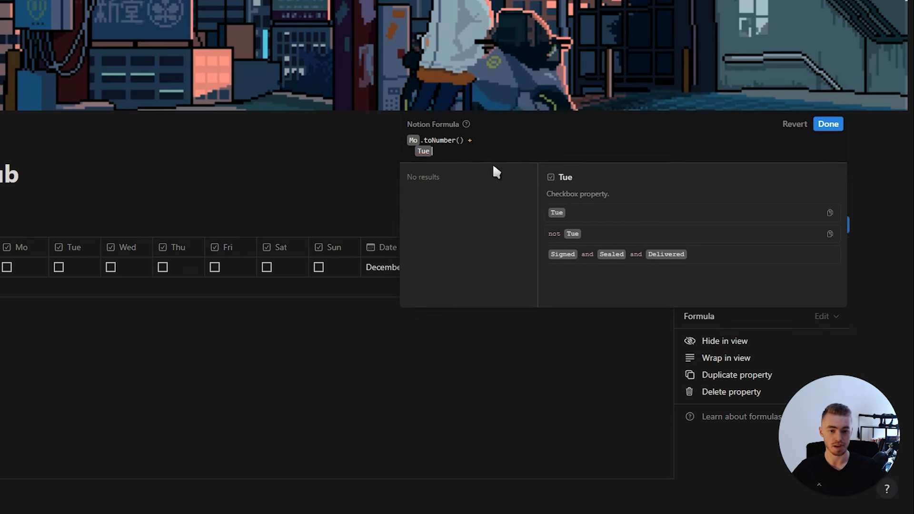
text(.to)
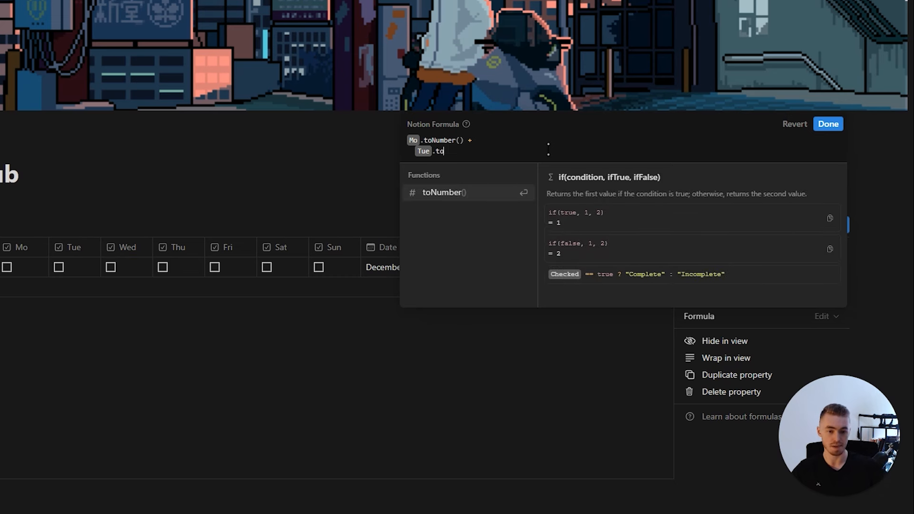
click(504, 193)
text(+)
key(shift+Return)
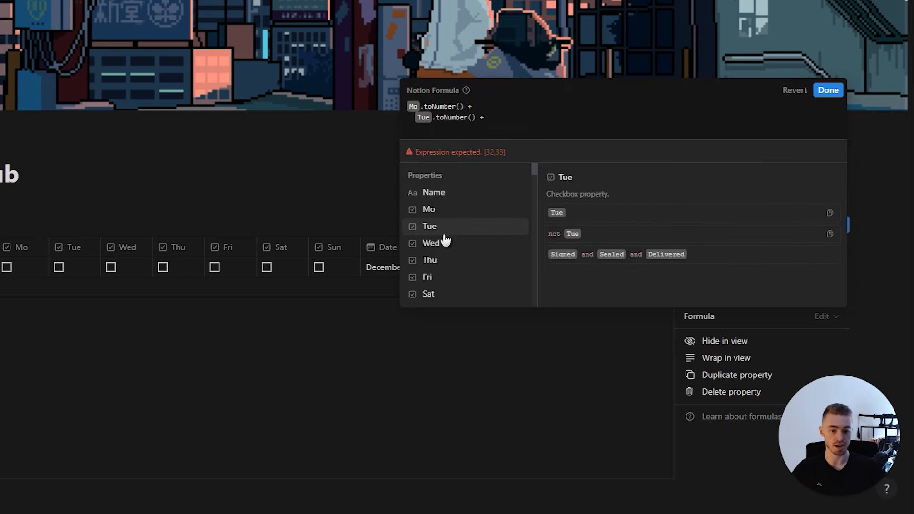
Complete the formula sum with toNumber() terms for Wed, Thu, Fri, Sat and Sun, save it and close the property settings.
click(446, 243)
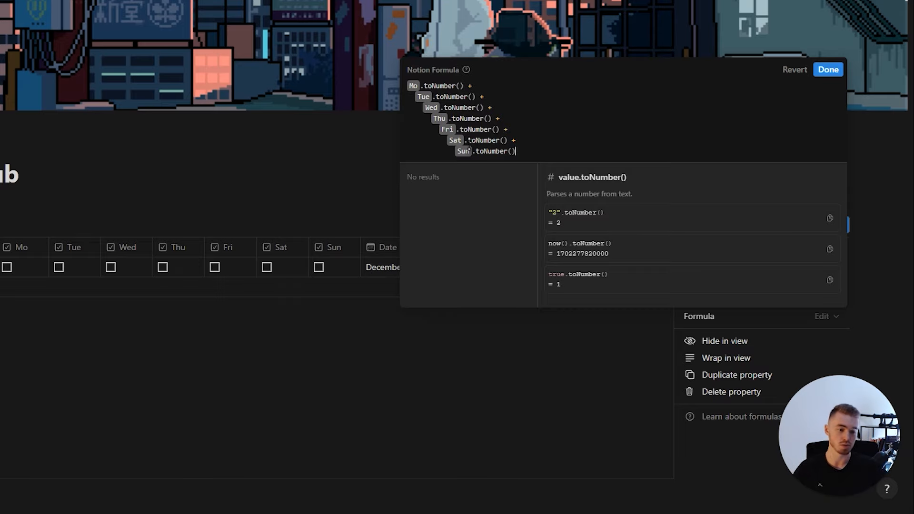
click(829, 69)
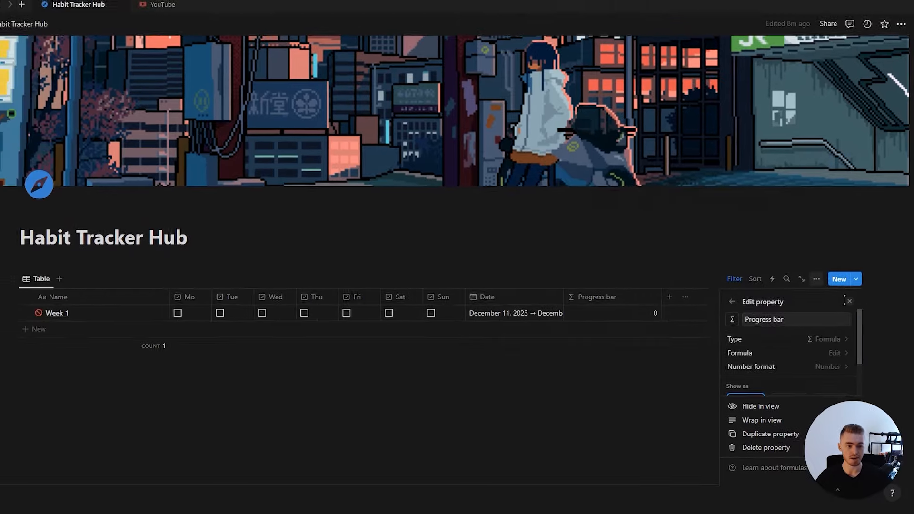
click(850, 302)
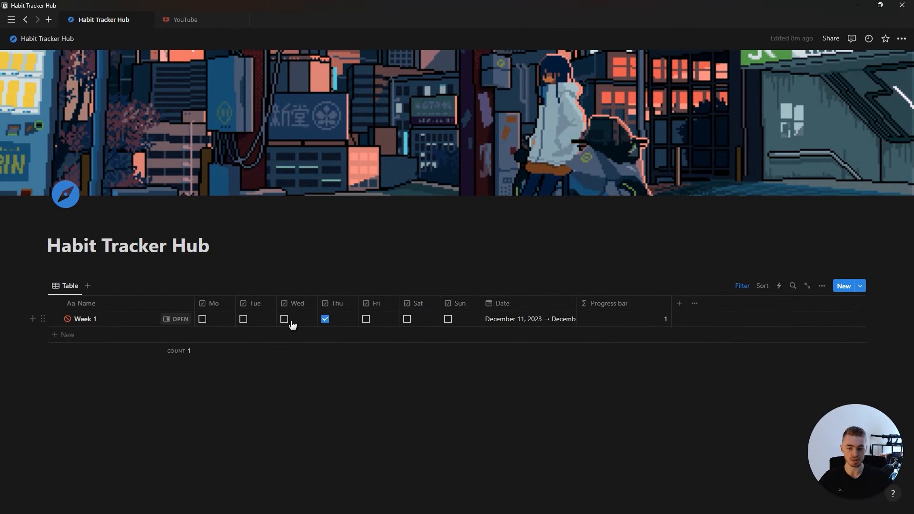
Tick the Mo, Tue and Wed checkboxes for Week 1.
click(243, 320)
click(203, 320)
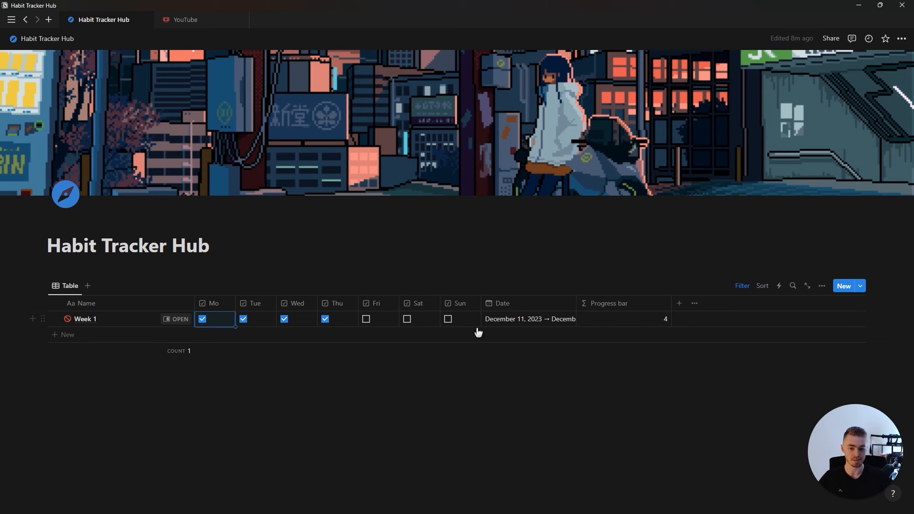
Wrap the Progress bar formula's sum in parentheses, divide it by 7 and save the formula.
click(617, 324)
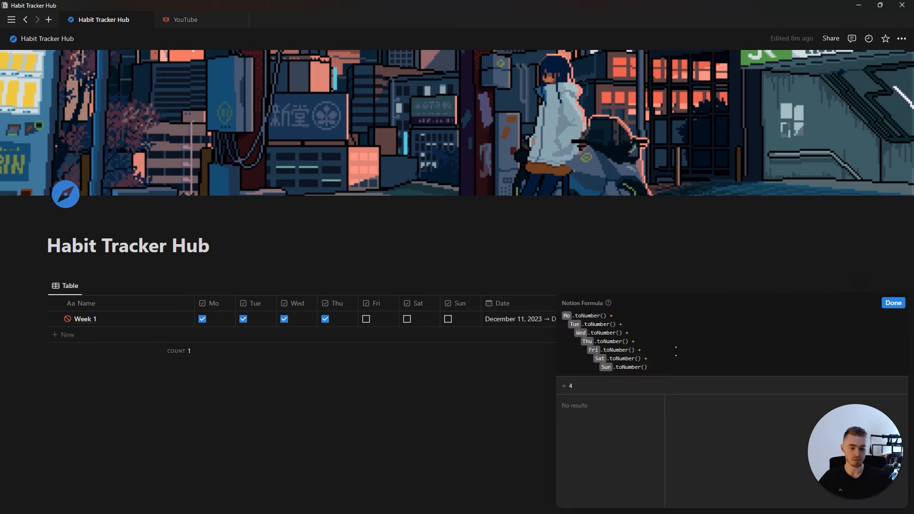
text())
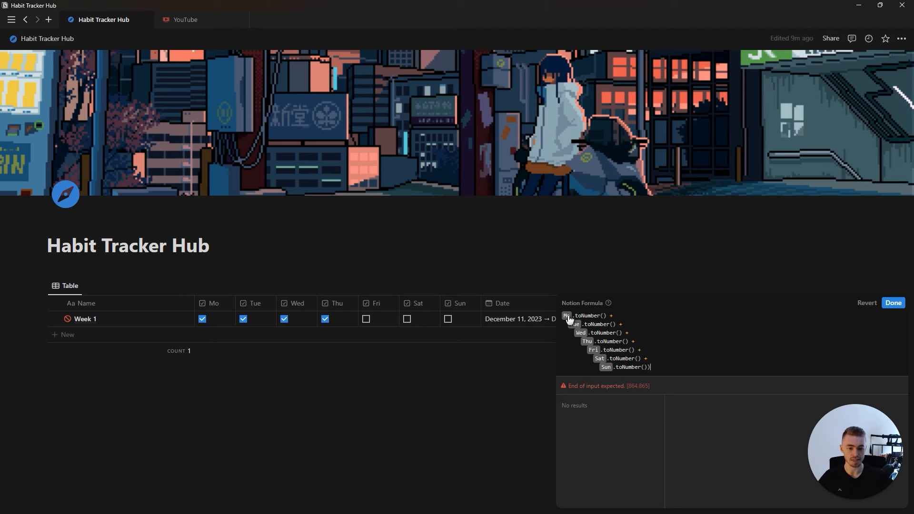
click(562, 316)
text(()
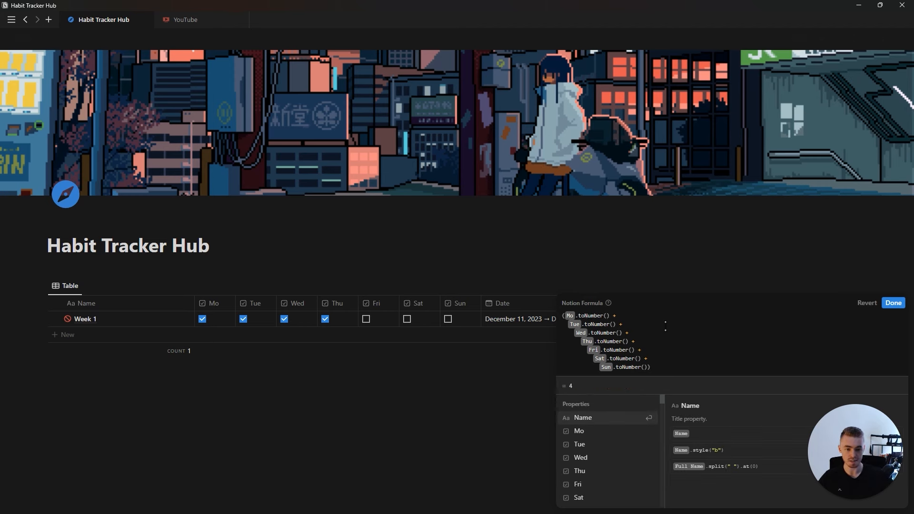
click(664, 367)
text(/ 7)
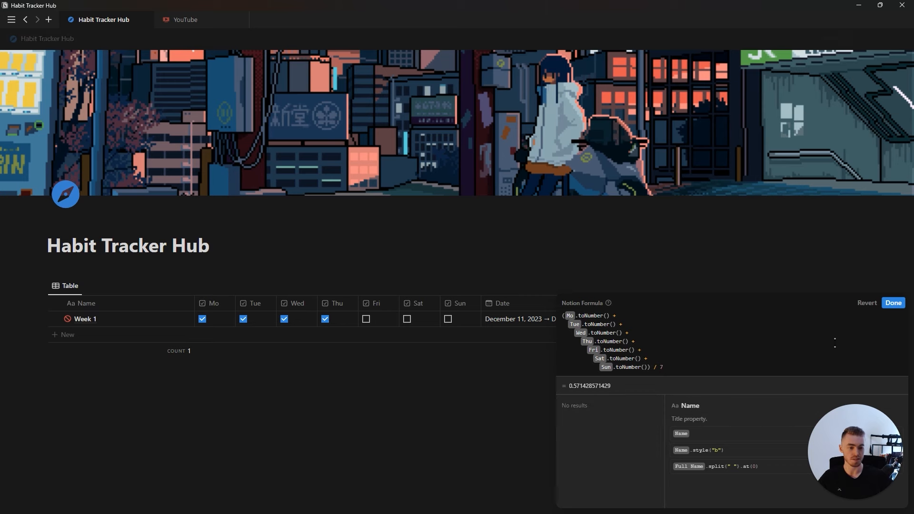
click(903, 306)
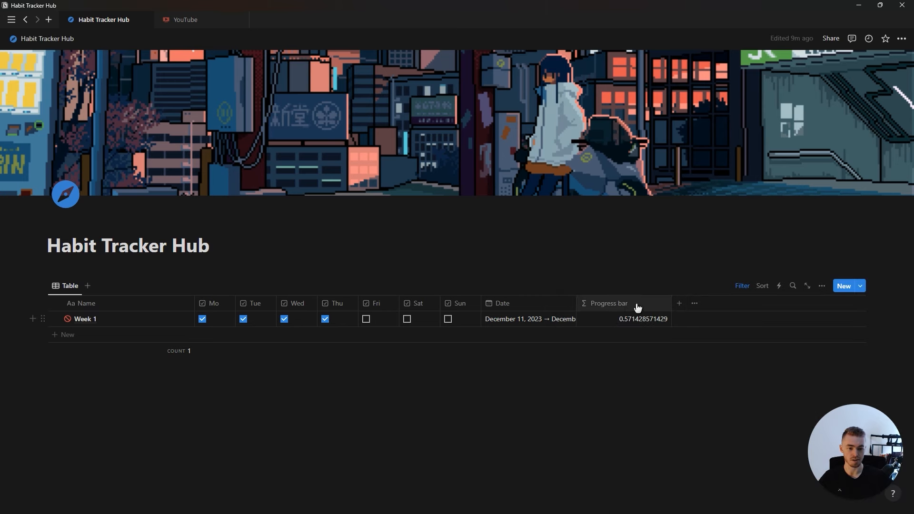
Set the number format of the Progress bar property to Percent and close its settings.
click(619, 309)
click(613, 340)
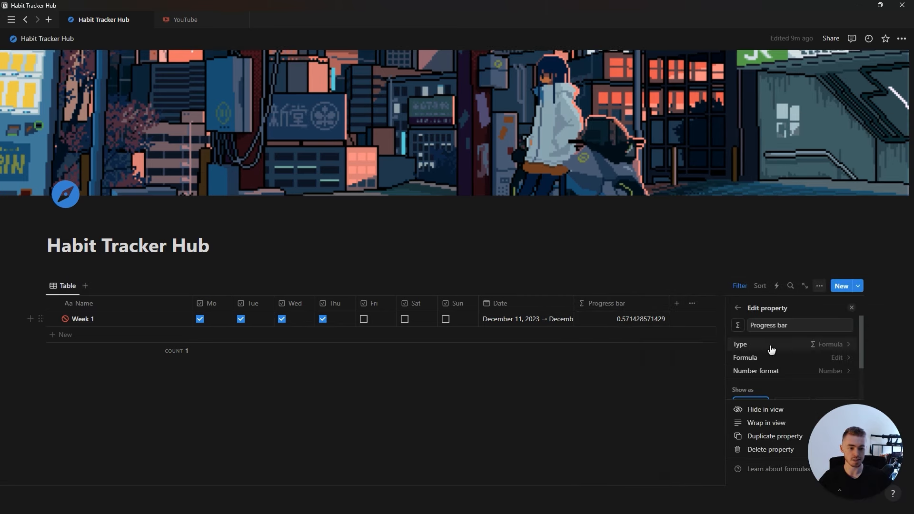
click(765, 372)
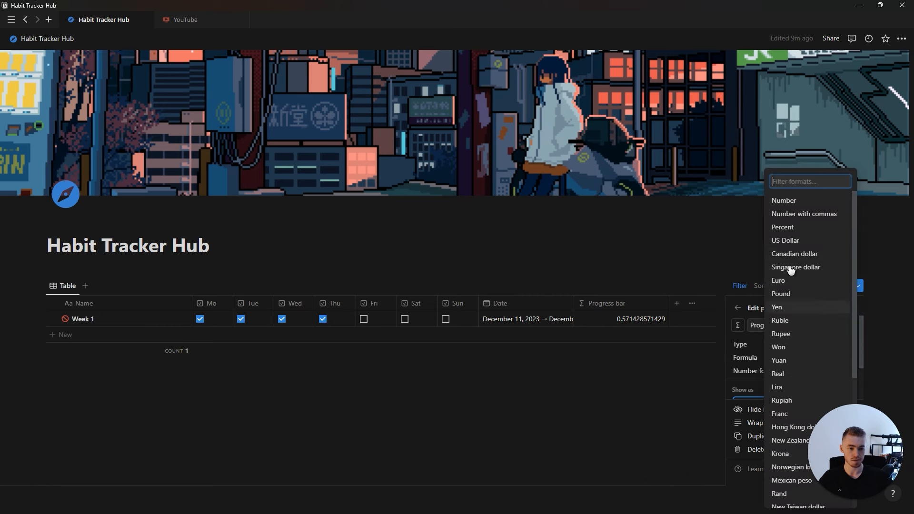
click(787, 227)
click(852, 308)
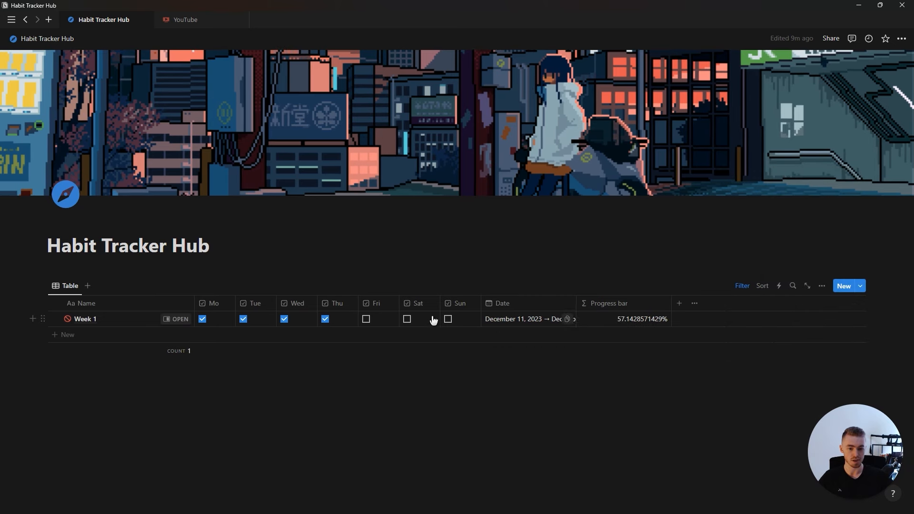
Tick Fri, Sat and Sun for Week 1 to test the percentage, and clear those three checkboxes again.
click(368, 320)
click(448, 320)
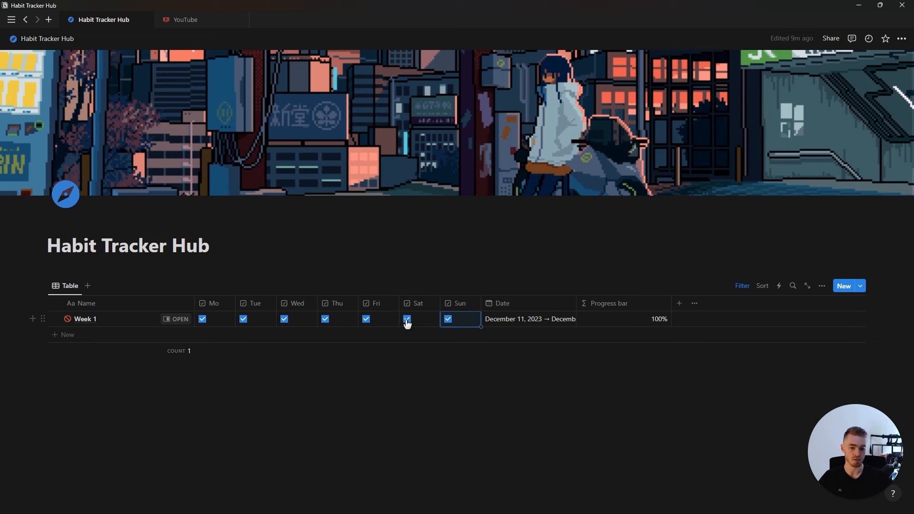
click(449, 319)
click(407, 319)
click(367, 319)
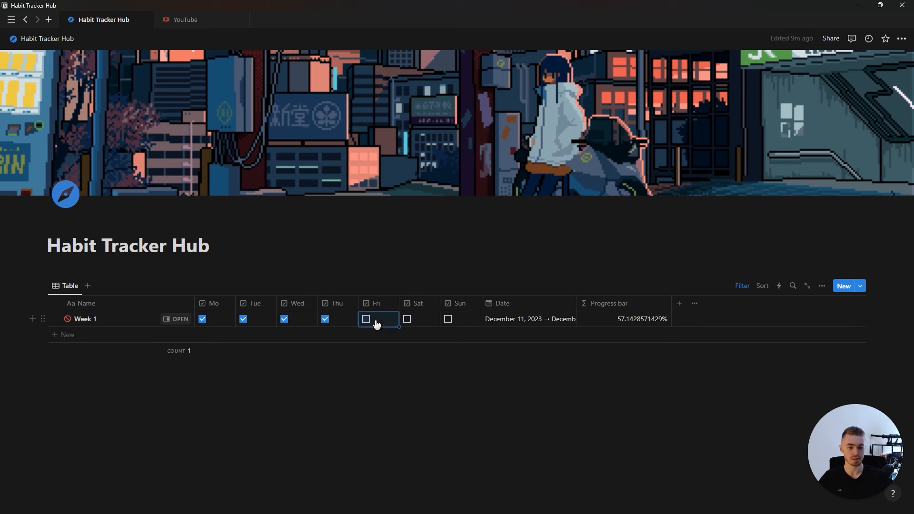
Round the Progress bar formula by wrapping it in round(( … )*100)/100, and save it.
click(583, 322)
click(571, 316)
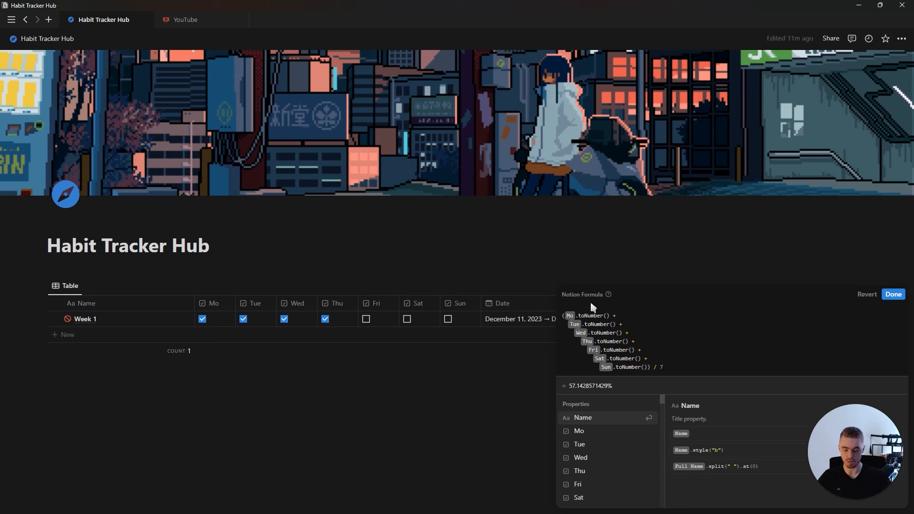
text(round(()
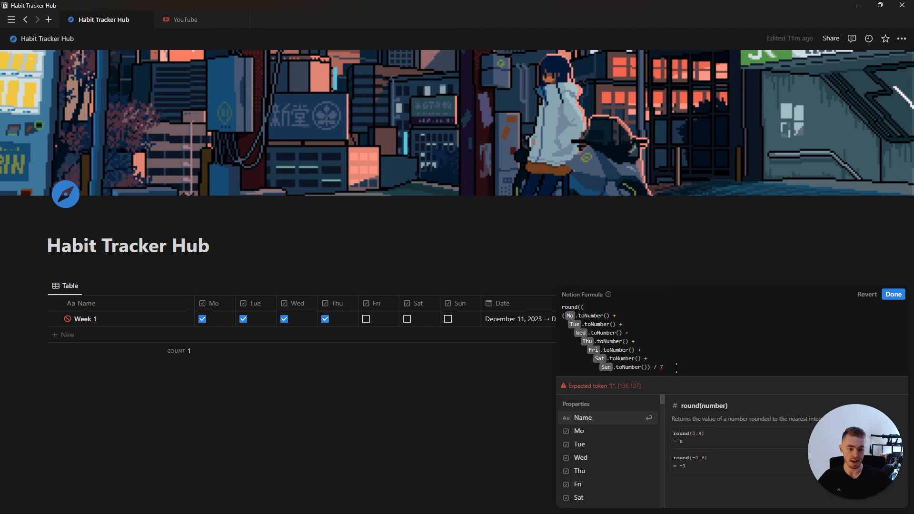
click(663, 368)
key(Return)
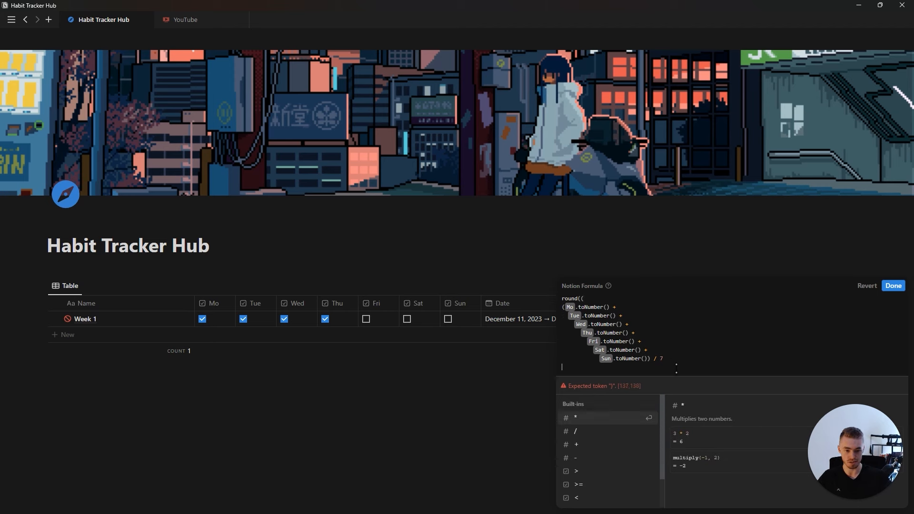
text()*100)
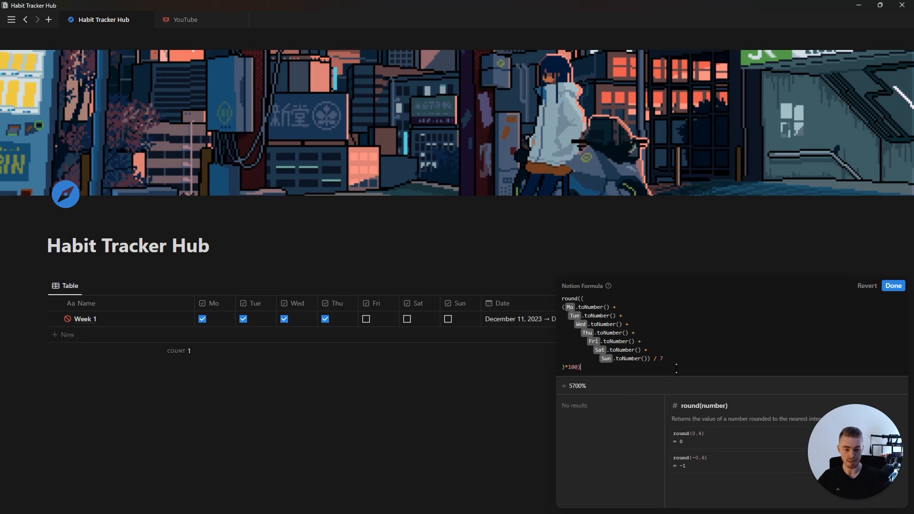
text()/100)
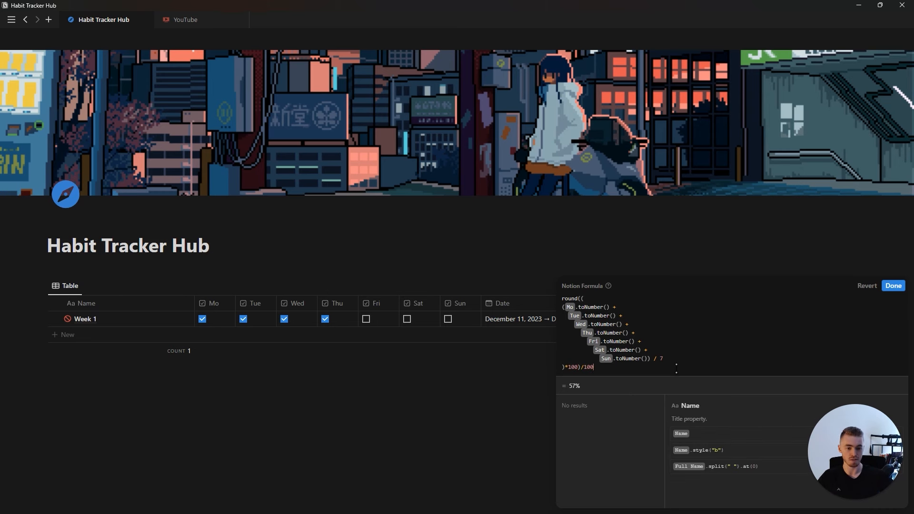
click(894, 286)
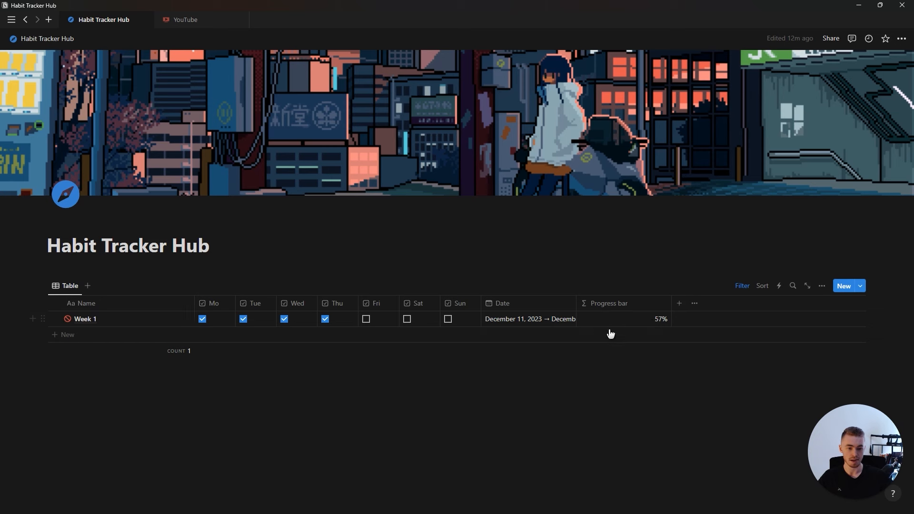
Tick the Fri, Sat and Sun checkboxes for Week 1.
key(Right)
key(Return)
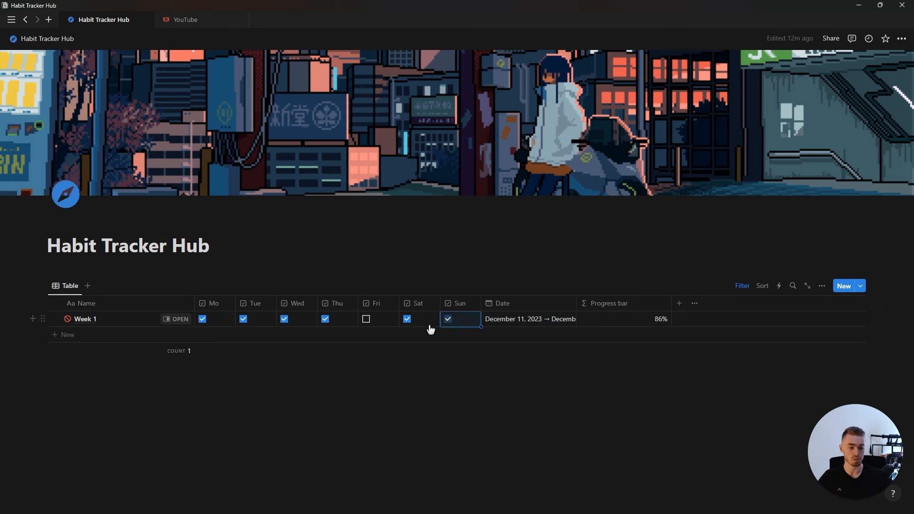
click(375, 323)
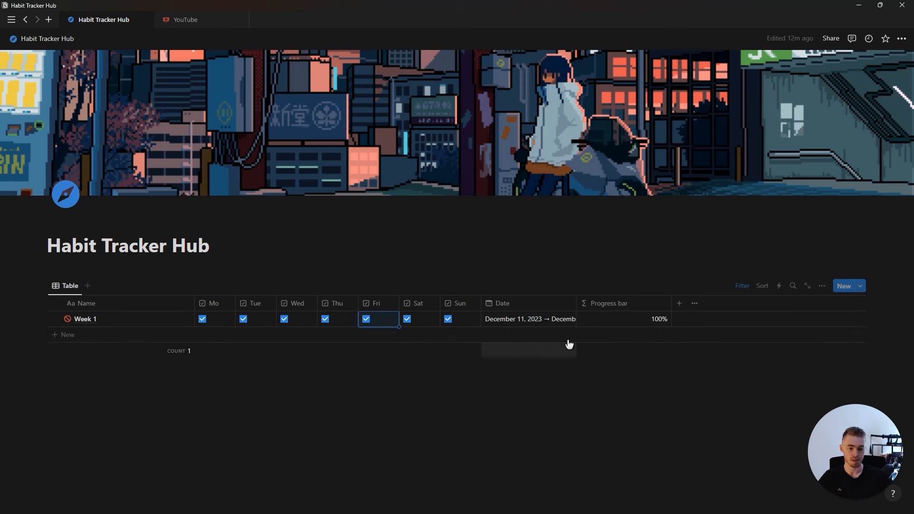
Show the Progress bar property as a red bar and move its column between Sun and Date.
click(605, 303)
click(607, 338)
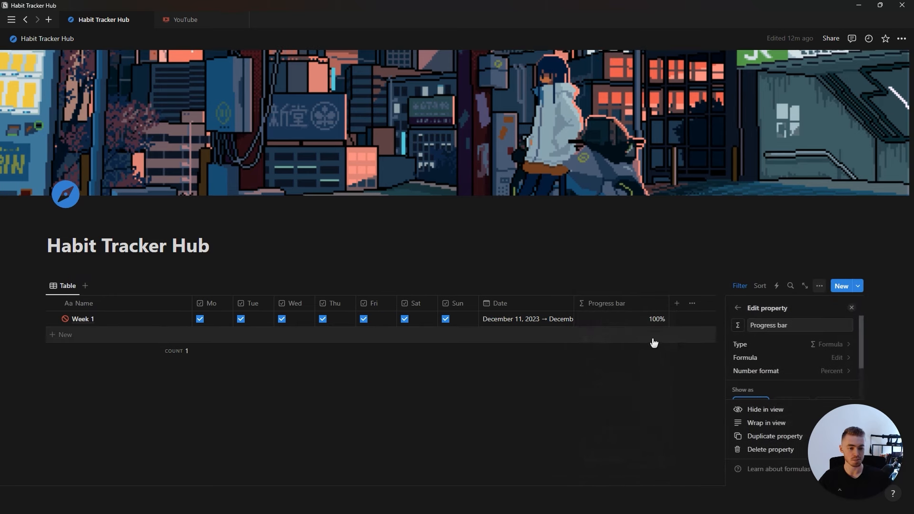
scroll(774, 363, down, 2)
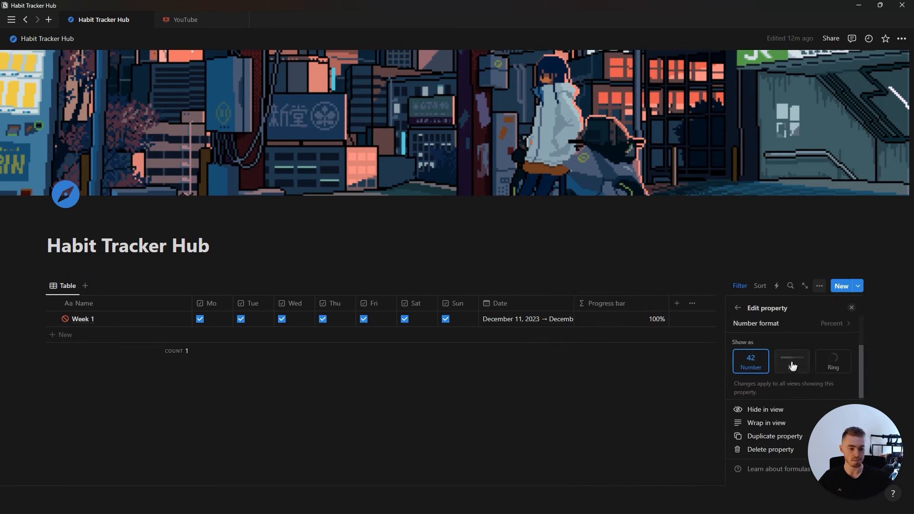
click(792, 362)
click(823, 361)
click(790, 362)
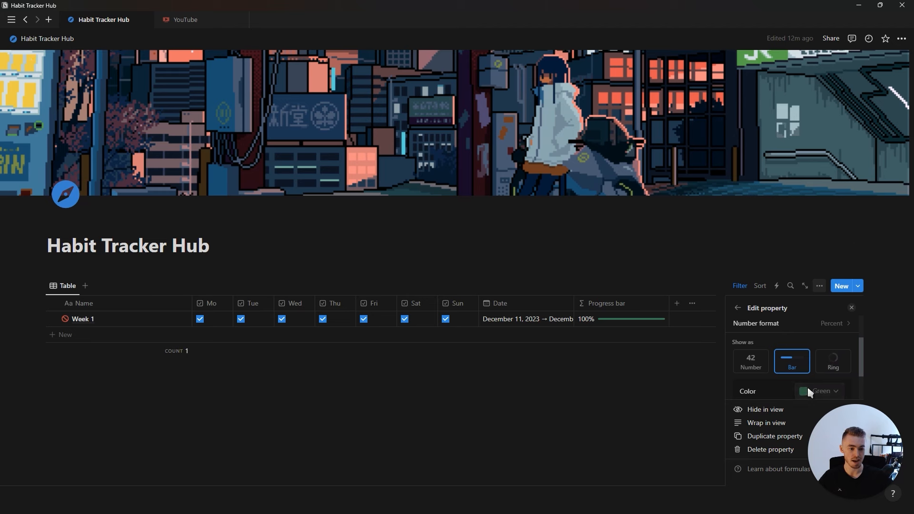
click(809, 389)
click(806, 371)
click(852, 308)
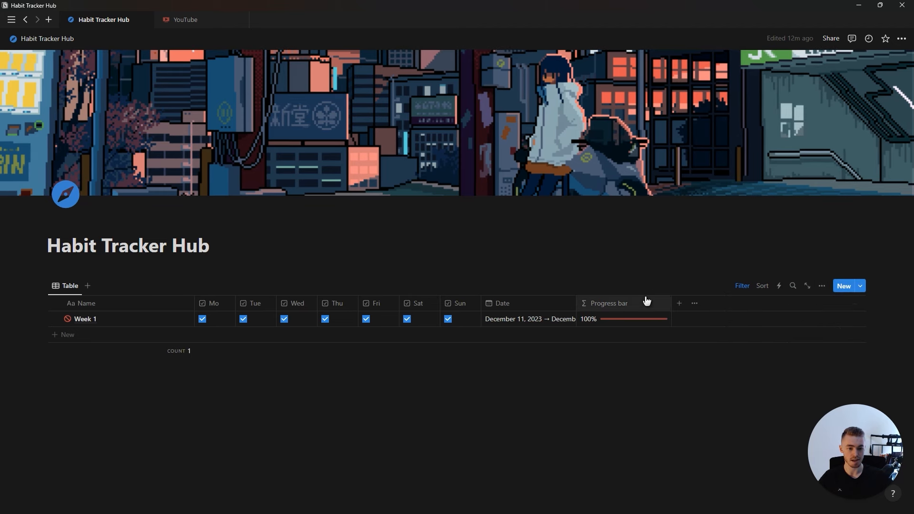
drag(647, 300, 515, 303)
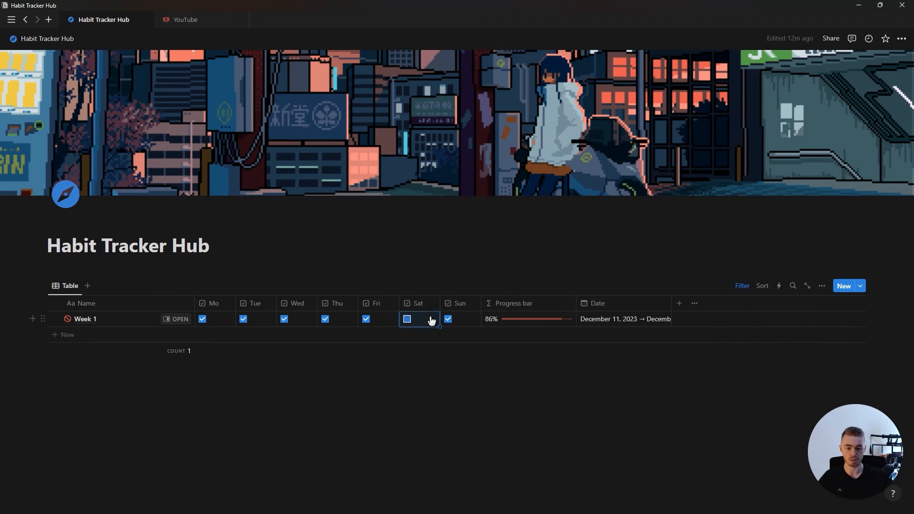
Change the Week 1 checkboxes so that only Mo, Wed, Thu and Fri are ticked.
click(448, 319)
click(367, 319)
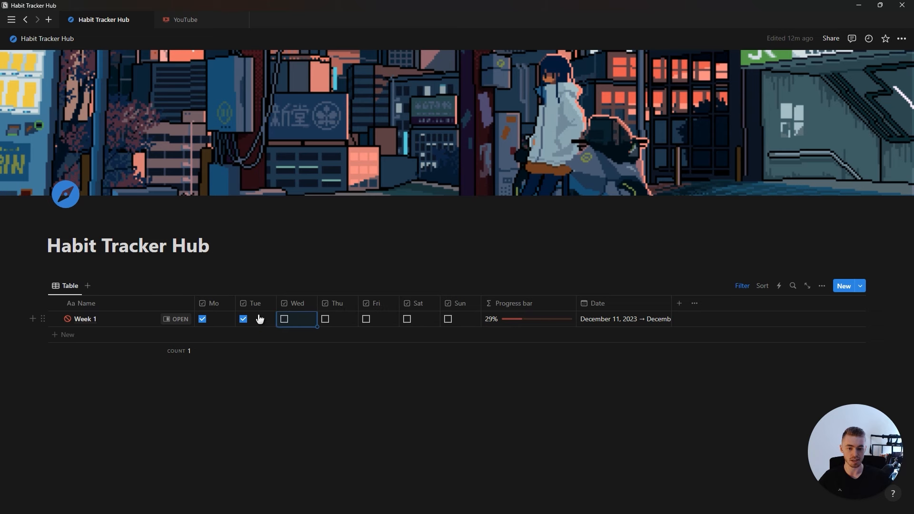
click(244, 319)
click(284, 319)
click(325, 319)
click(367, 319)
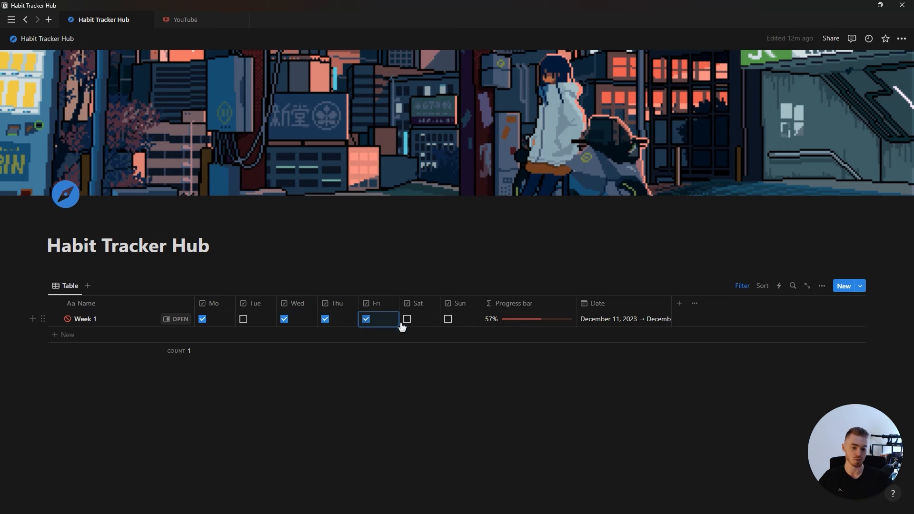
click(452, 372)
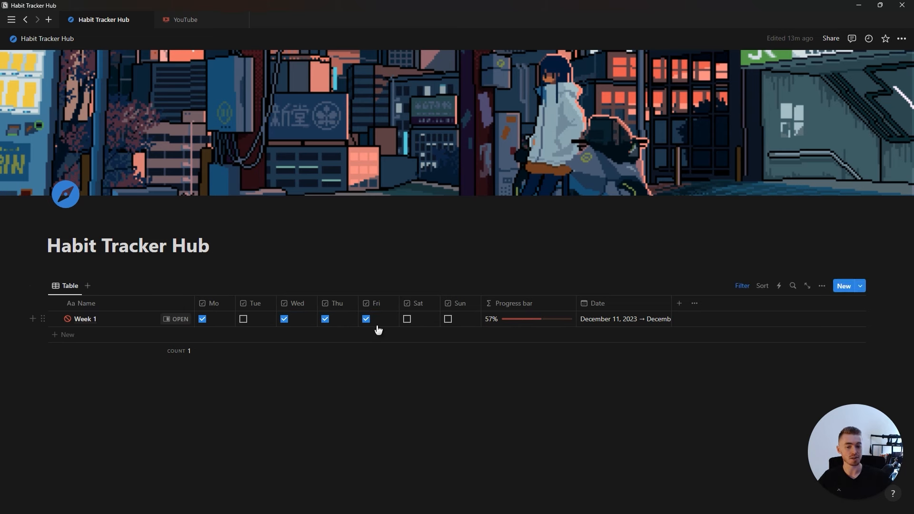
Remove the table view's name and give the view the plain horizontal-lines icon, searching the icons for "lis".
click(822, 285)
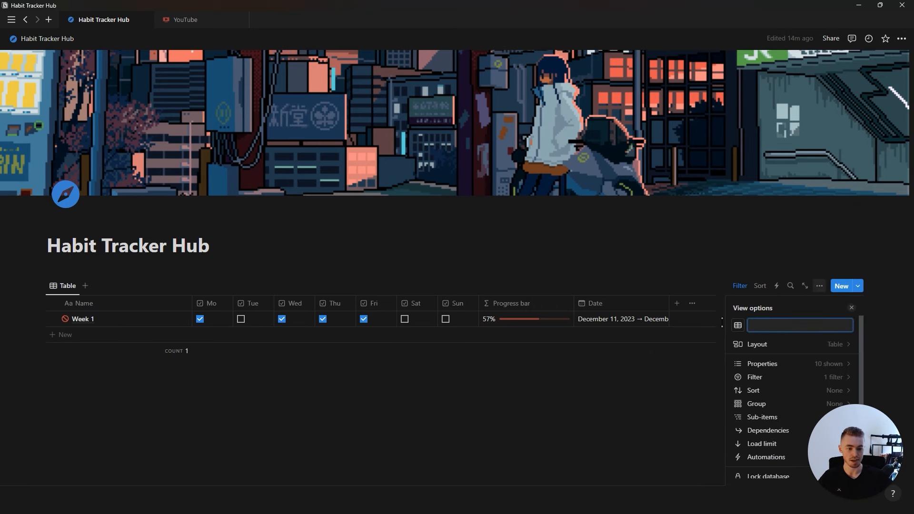
click(738, 326)
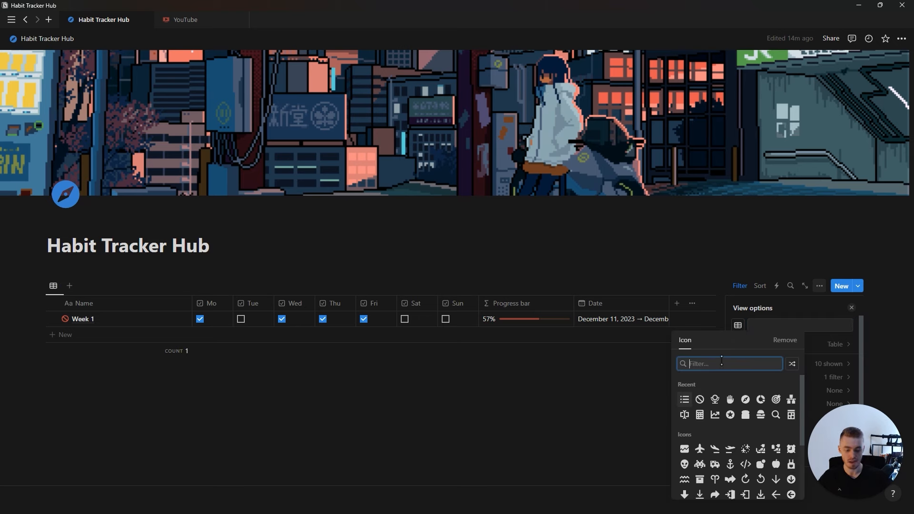
text(lis)
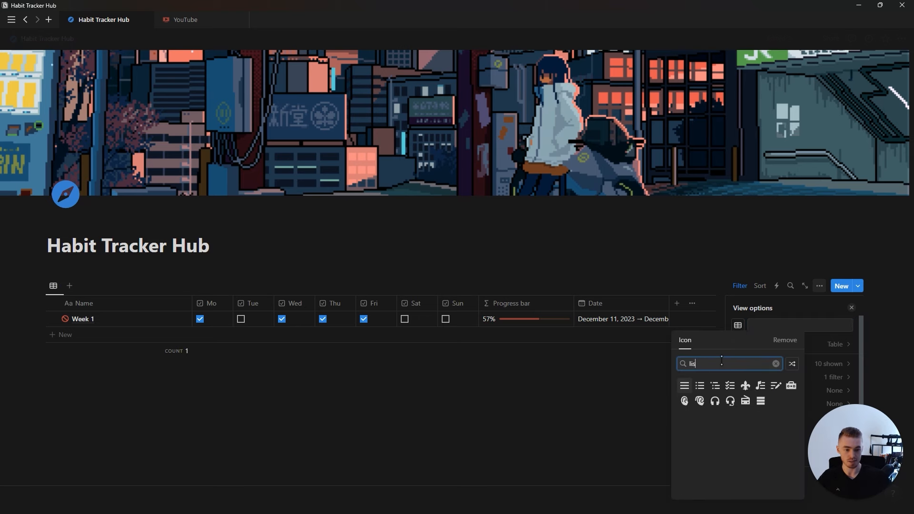
click(684, 386)
Change the database view's layout from Table to List and close the view options.
click(779, 346)
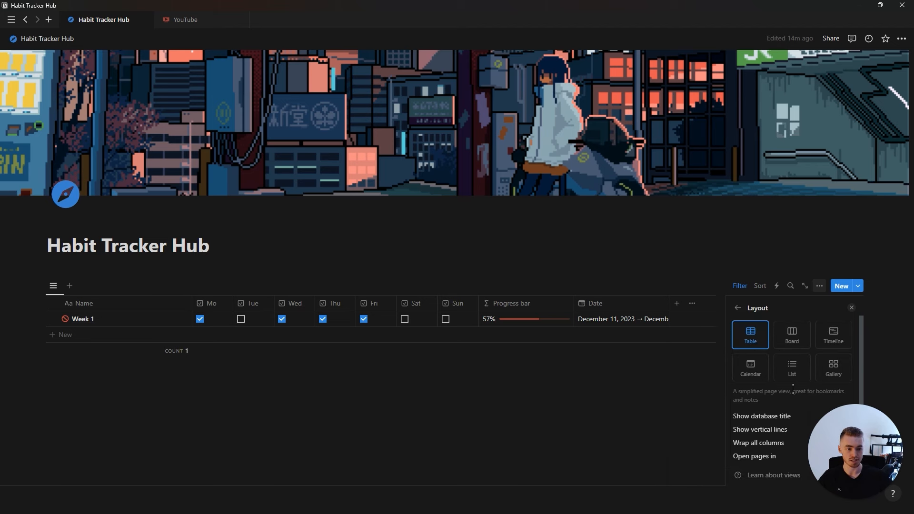
click(791, 367)
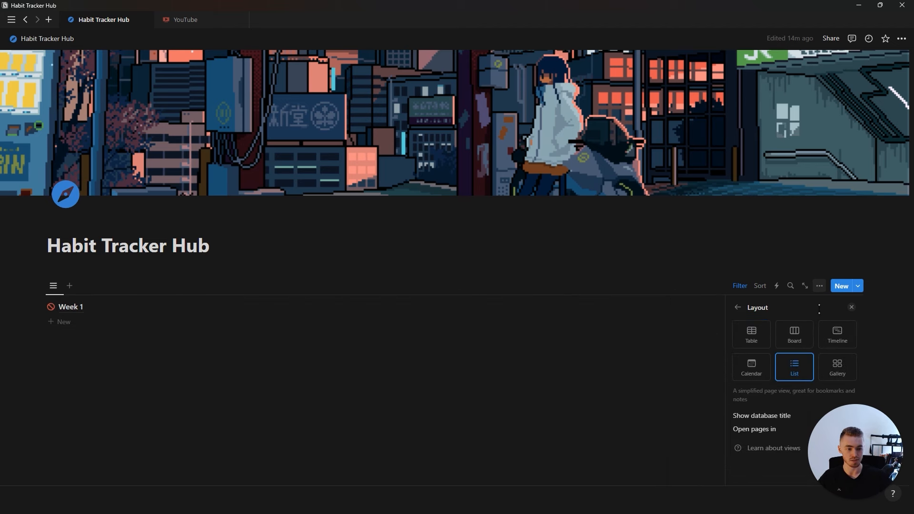
click(852, 309)
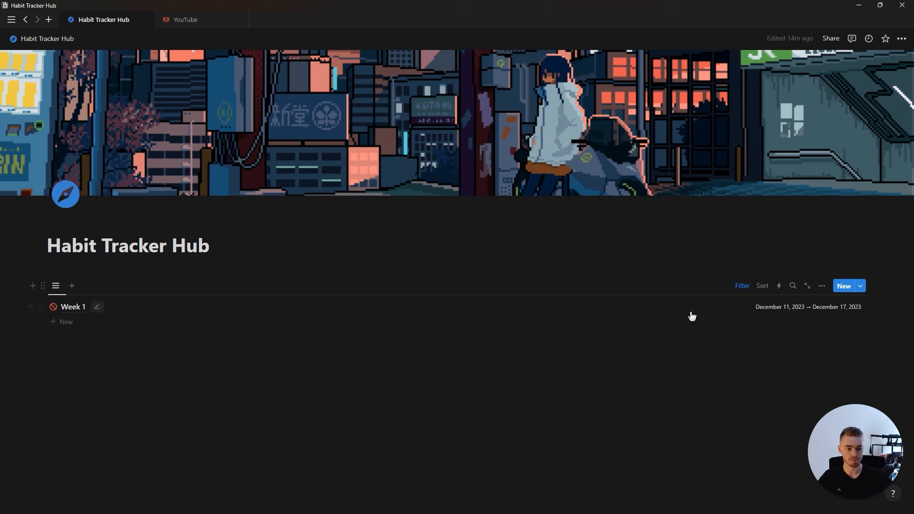
Show every property in the list view except Date.
click(820, 287)
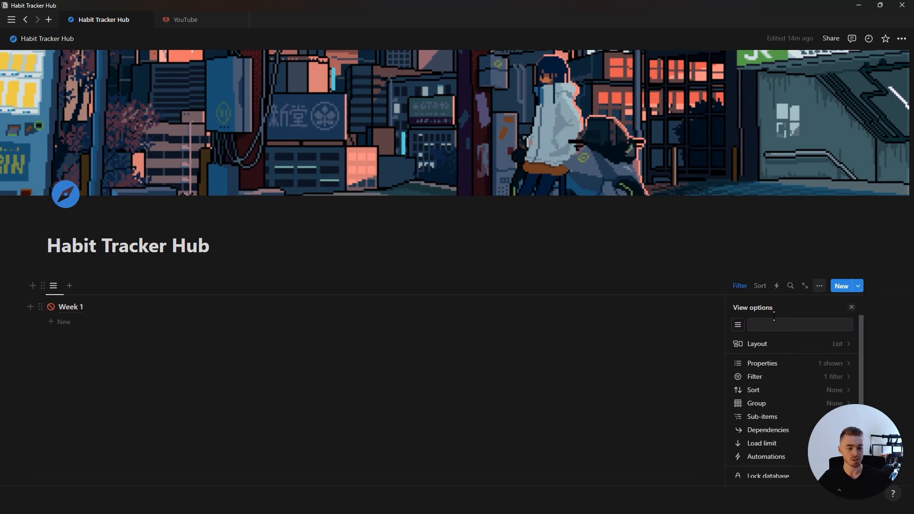
click(777, 367)
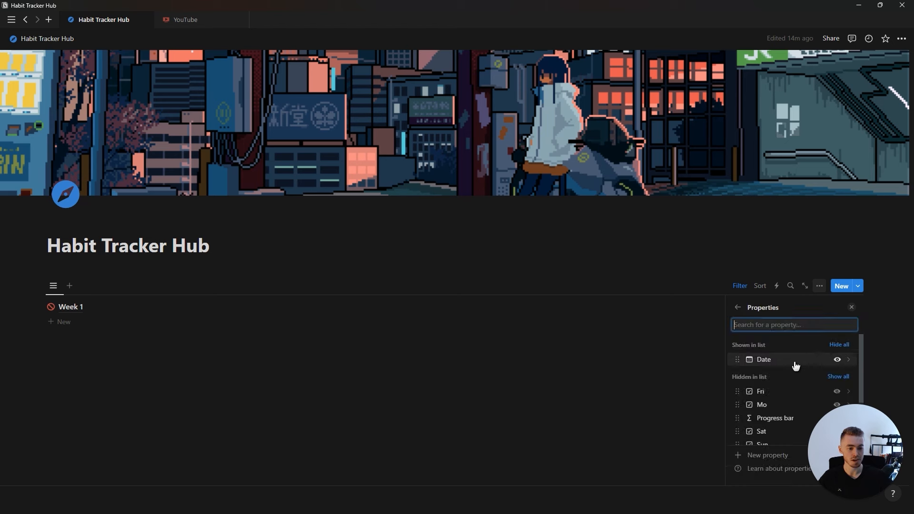
click(842, 379)
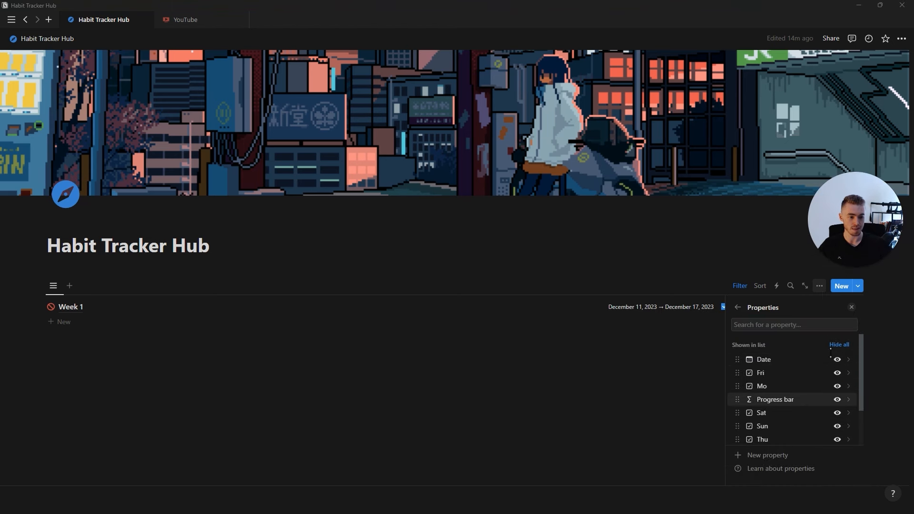
click(837, 360)
Reorder the list view's properties to Progress bar first, followed by the day checkboxes from Mo to Sun.
mouse_move(738, 387)
mouse_down()
mouse_move(738, 359)
mouse_move(736, 371)
mouse_up()
scroll(738, 413, down, 1)
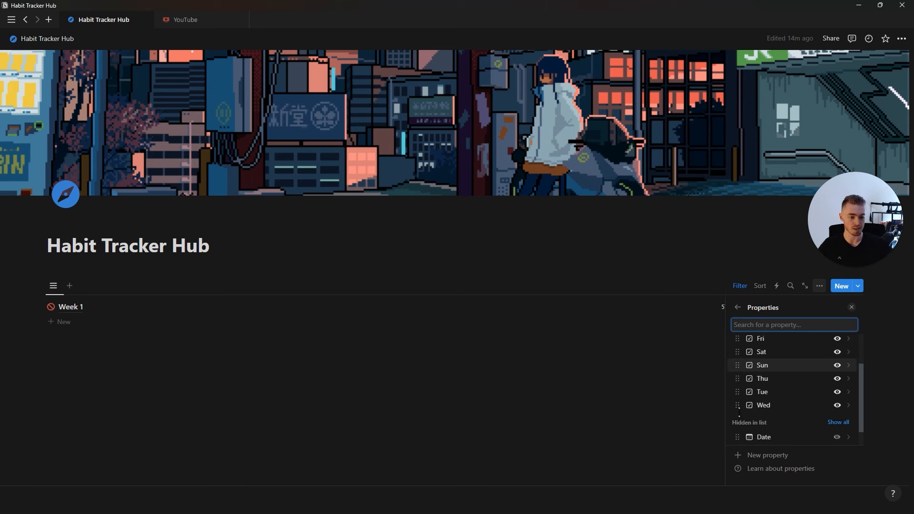
scroll(737, 394, up, 2)
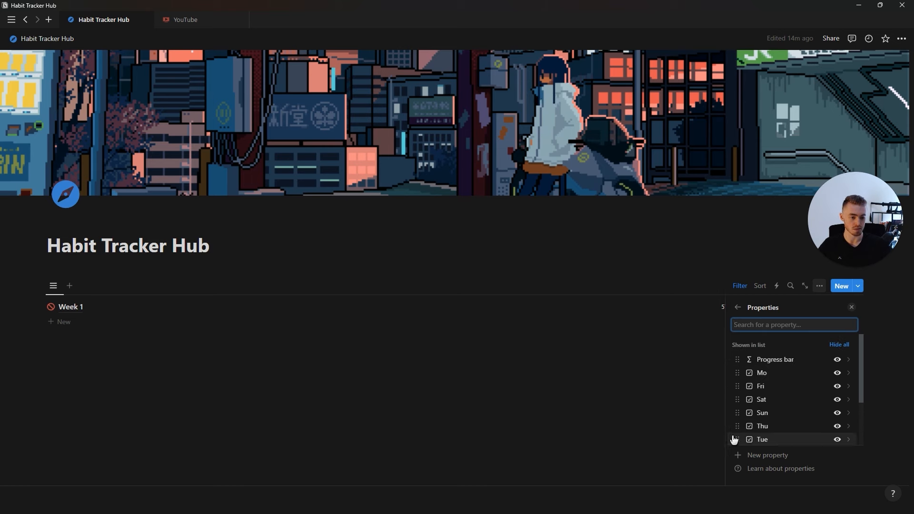
drag(734, 439, 738, 385)
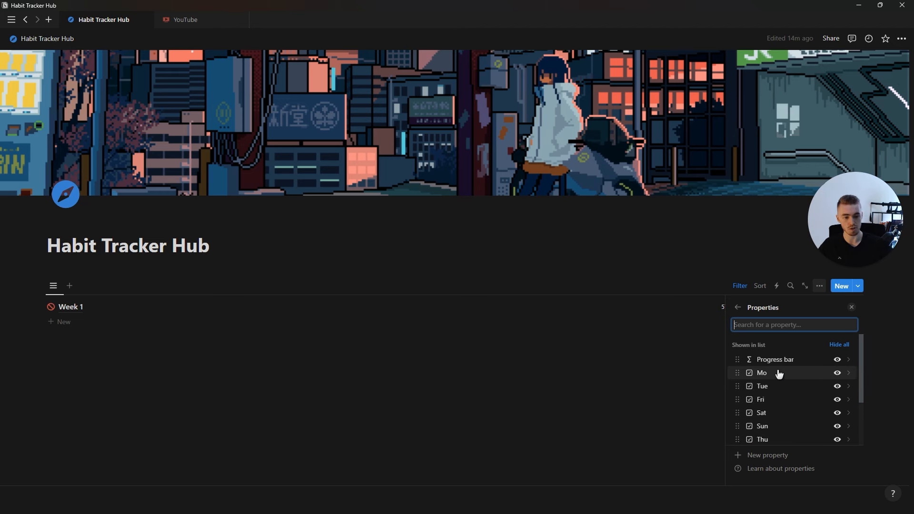
scroll(746, 412, down, 1)
drag(737, 406, 733, 353)
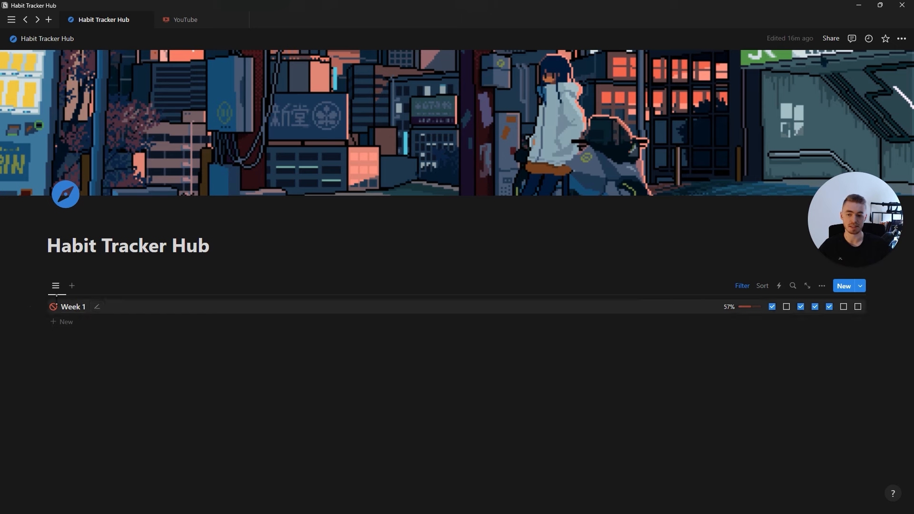
Duplicate the list view and give the copy the raised-hand icon.
click(55, 287)
click(76, 370)
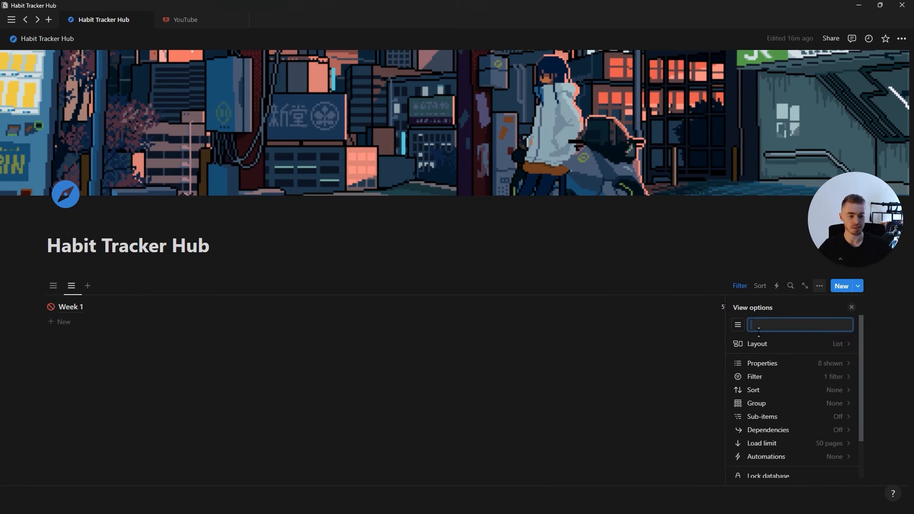
click(738, 324)
click(684, 399)
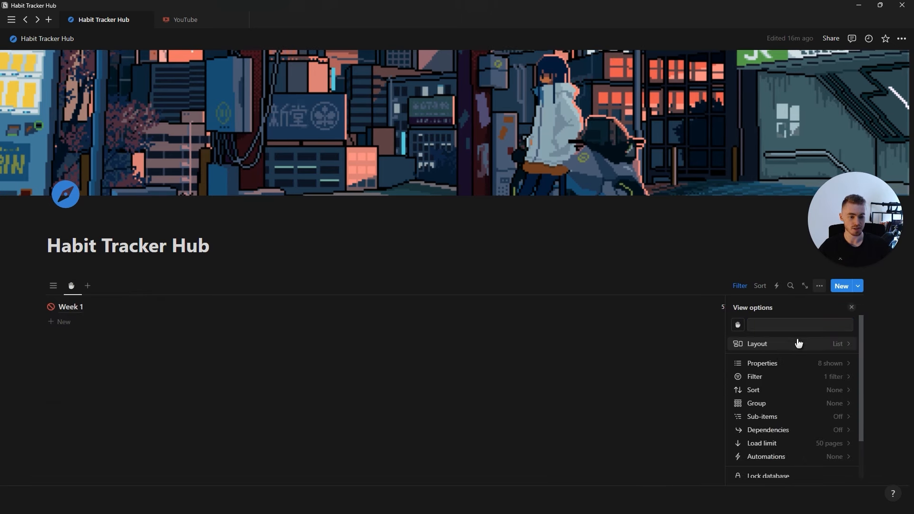
Change the duplicated view's layout to Gallery with no card preview and small cards.
click(796, 344)
click(835, 371)
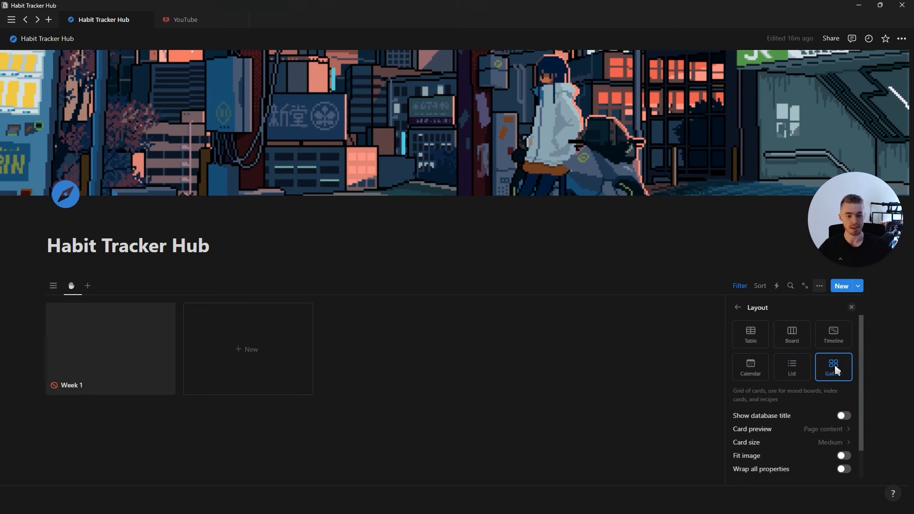
click(791, 431)
click(773, 445)
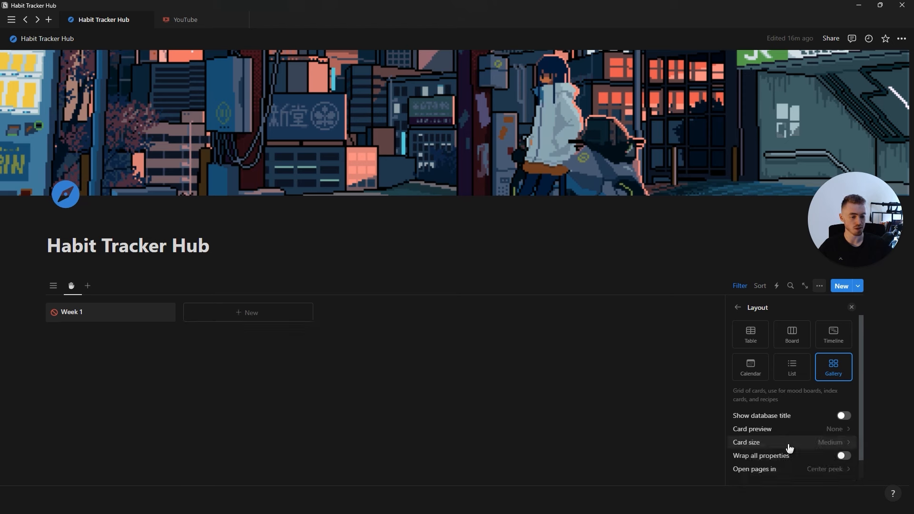
click(789, 444)
click(765, 459)
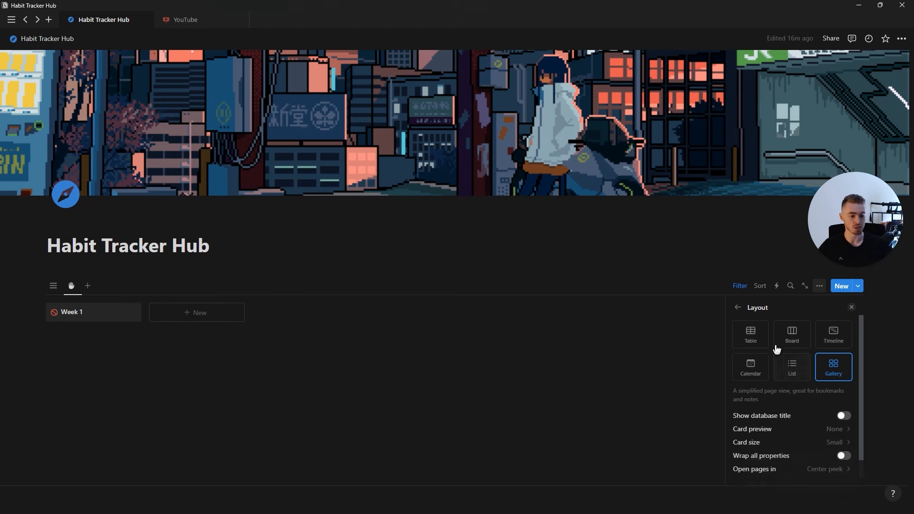
Show the Progress bar and all day checkboxes on the gallery cards, keeping Date hidden.
click(737, 313)
click(792, 368)
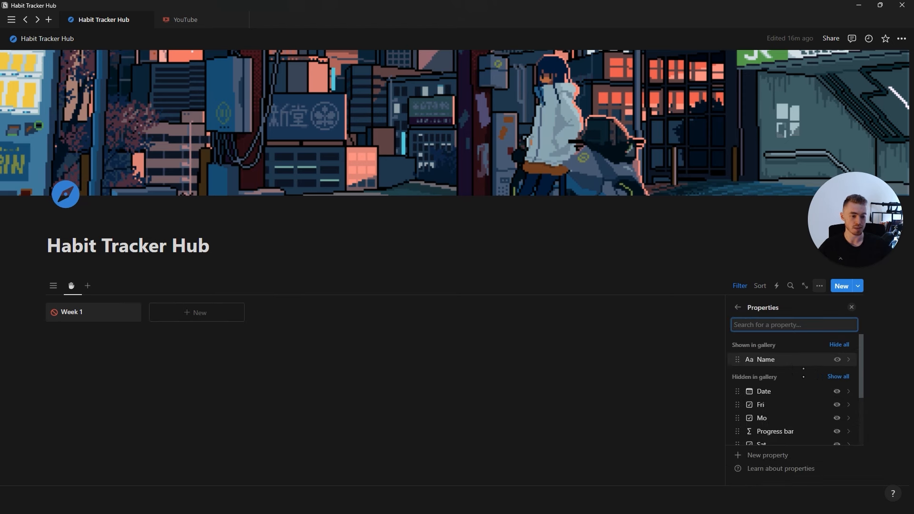
scroll(795, 399, down, 3)
click(837, 350)
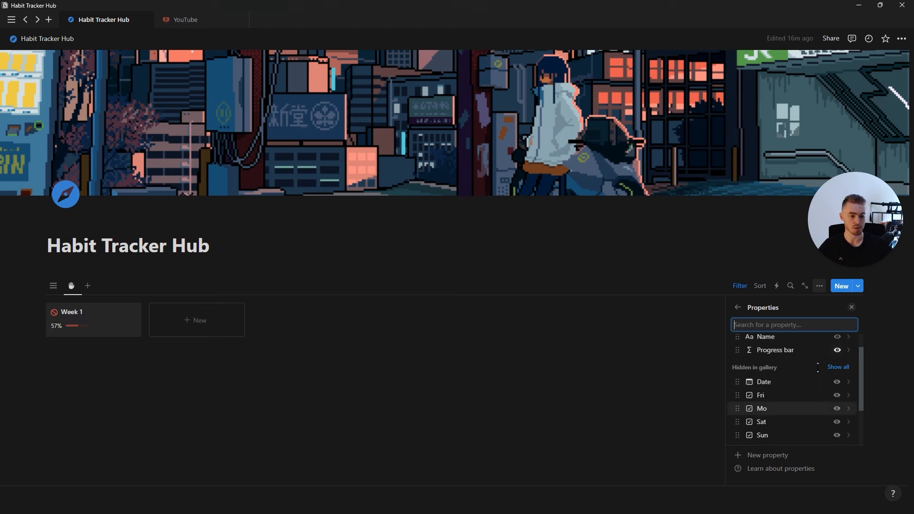
scroll(794, 383, up, 2)
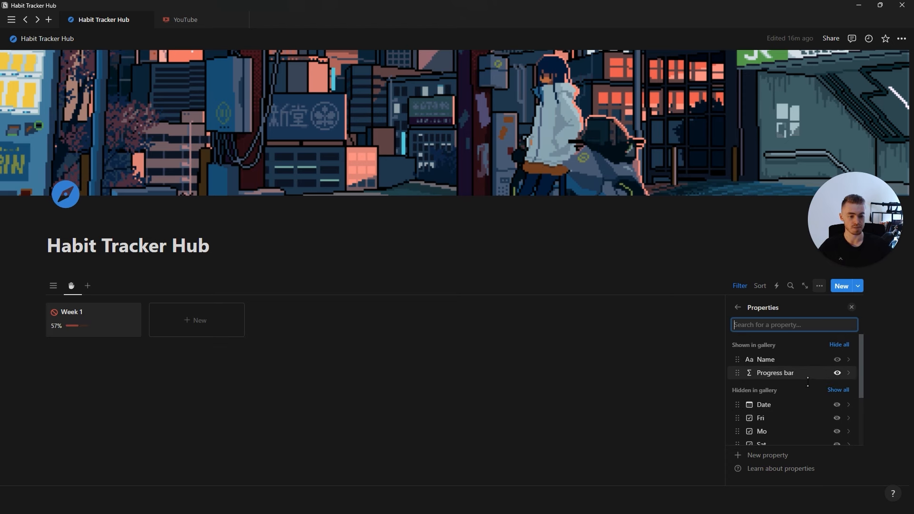
click(838, 390)
click(837, 400)
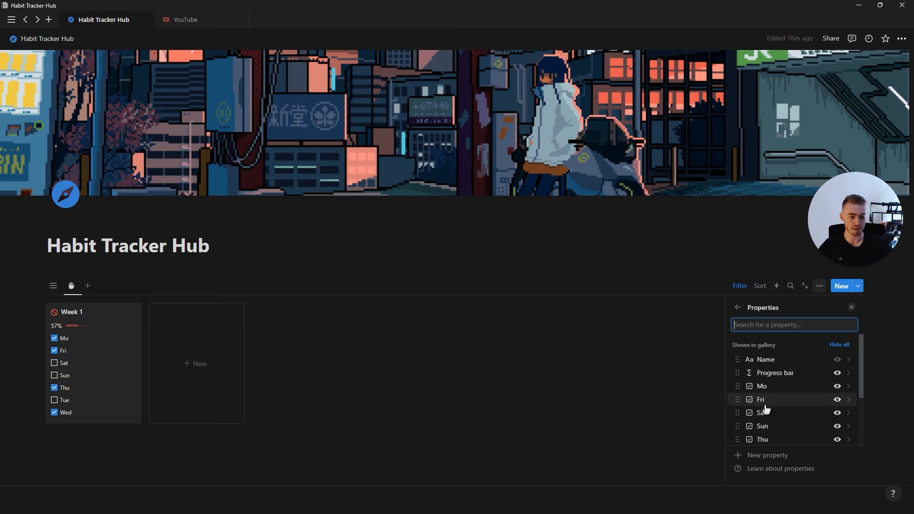
Arrange the gallery's day checkboxes in weekday order from Mo to Sun and close the view options.
scroll(765, 410, down, 2)
drag(738, 405, 735, 356)
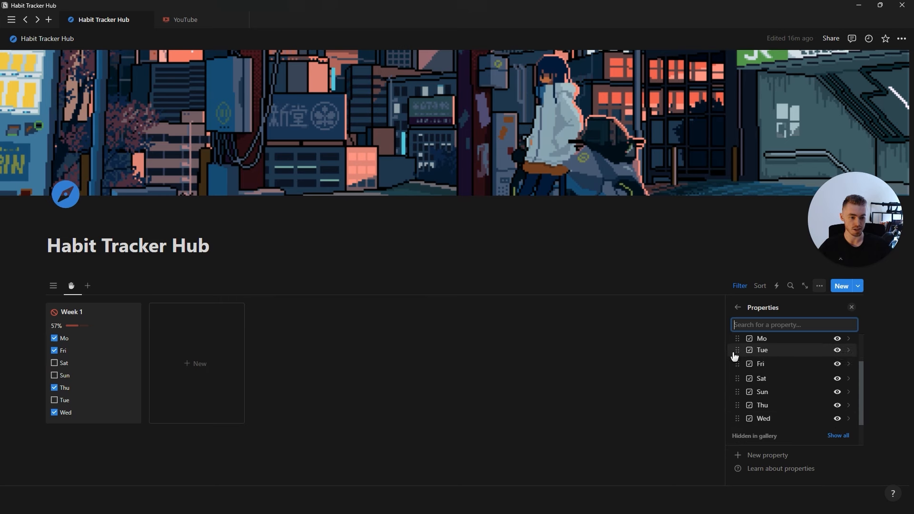
drag(738, 419, 735, 376)
scroll(743, 412, up, 3)
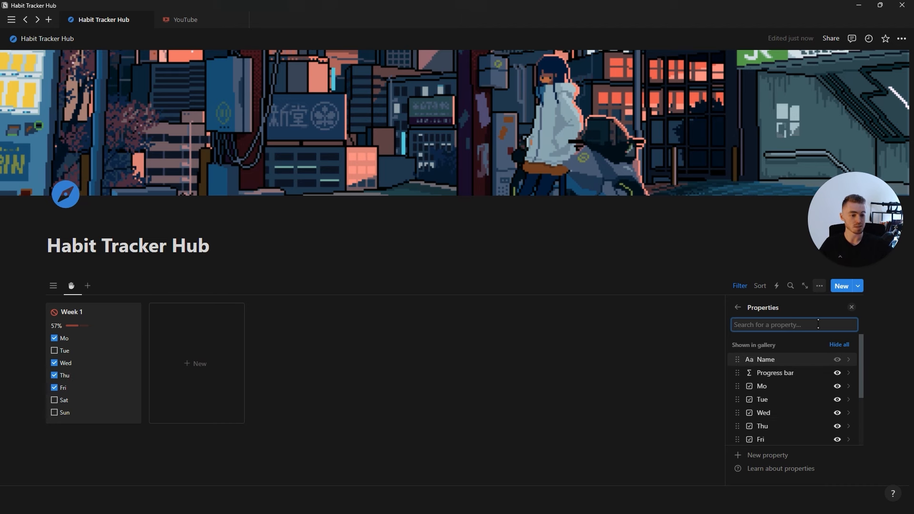
click(852, 308)
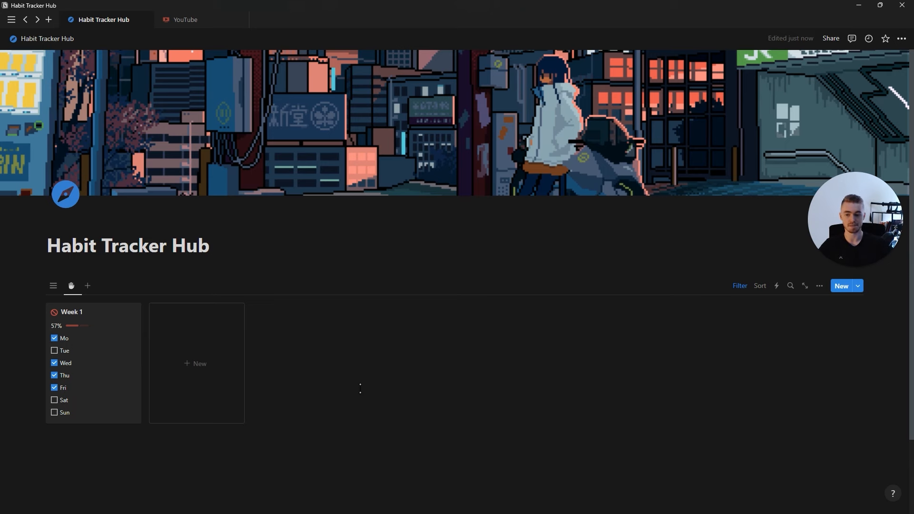
Insert a table view with a new database below the gallery and title it Monthly Progress.
click(153, 423)
text(/table)
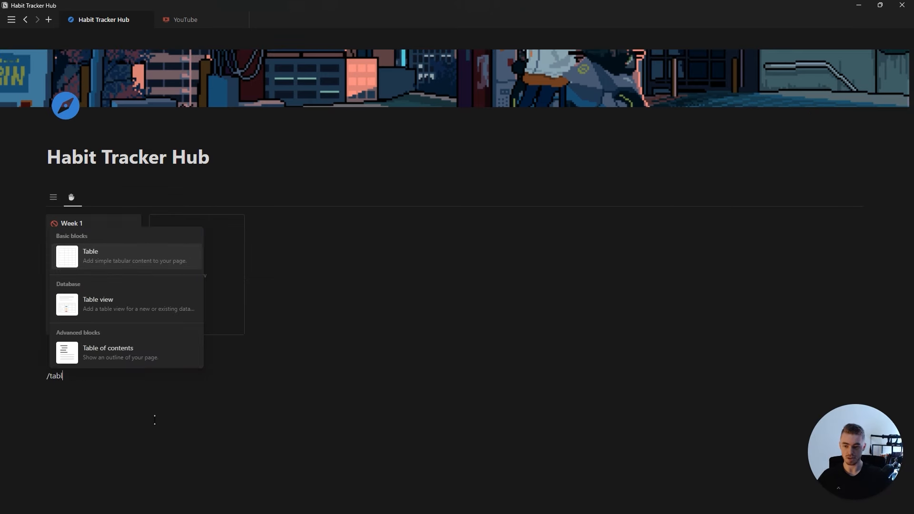
click(172, 310)
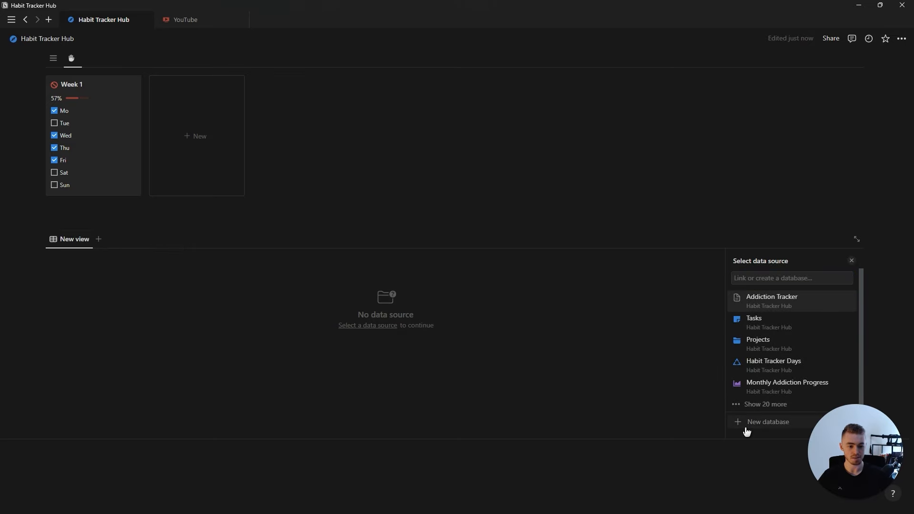
click(747, 428)
text(Monthly)
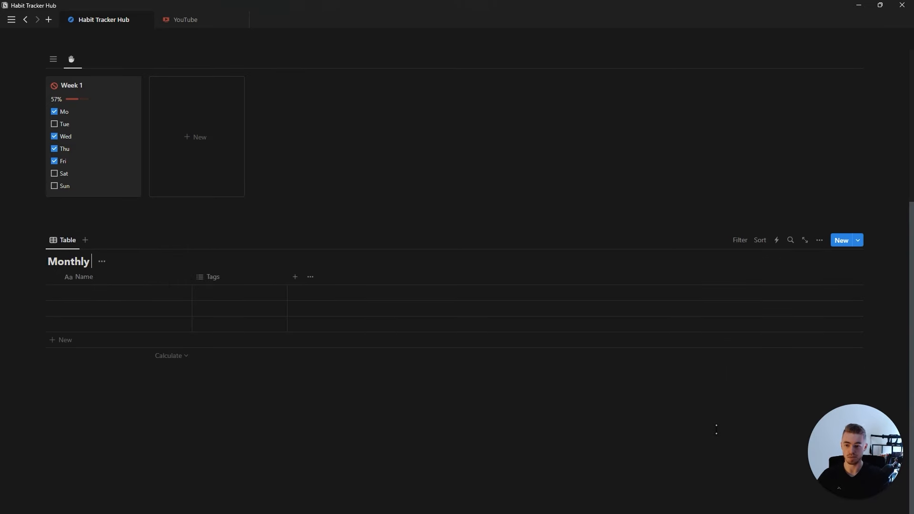
text( Progress)
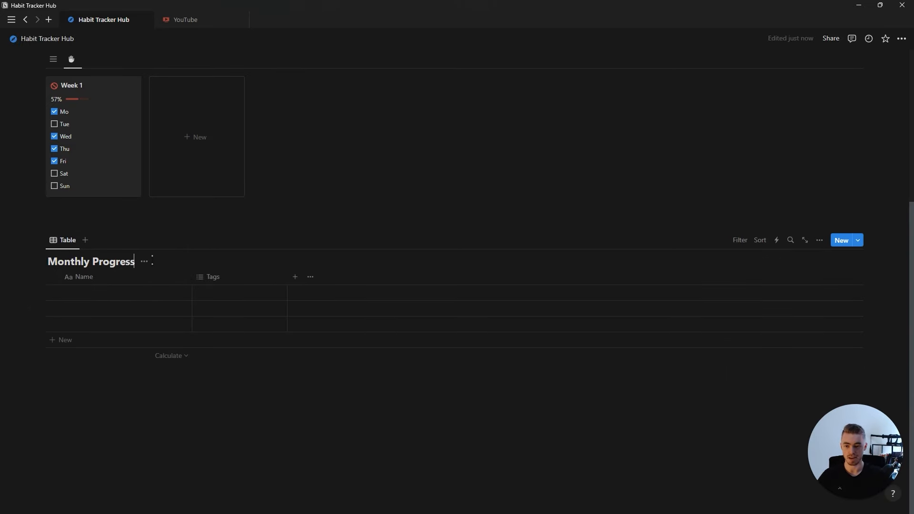
Hide the Monthly Progress database's title and delete its Tags property.
click(148, 263)
click(148, 312)
click(214, 279)
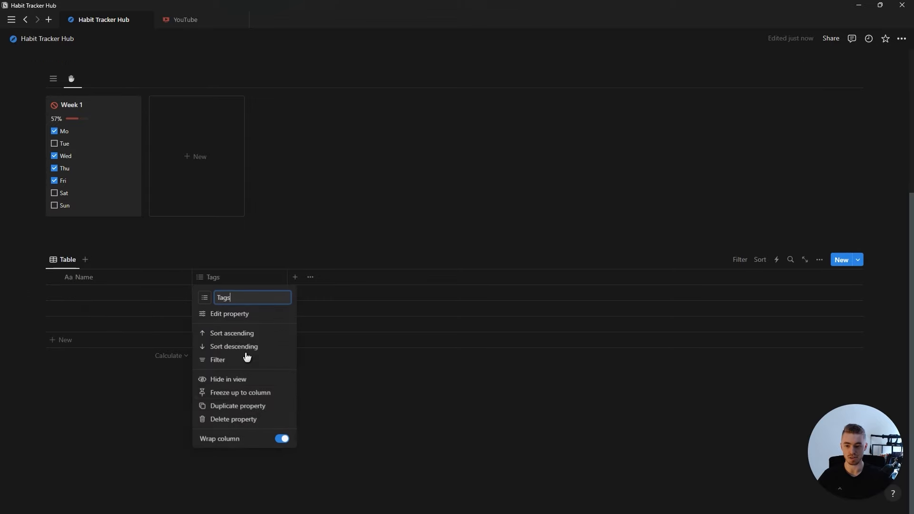
click(233, 420)
click(476, 272)
Create a Monthly Progress template named Month with the red area-chart icon and close it.
click(858, 260)
click(792, 323)
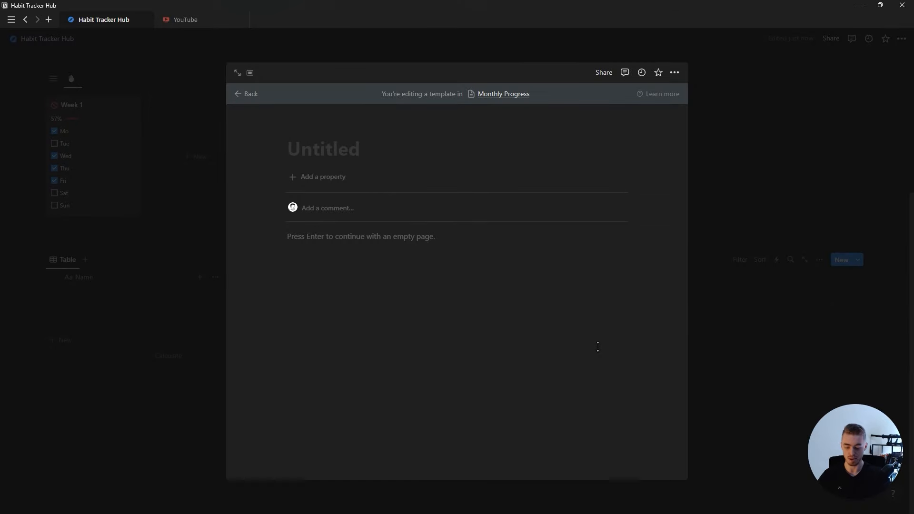
text(Month)
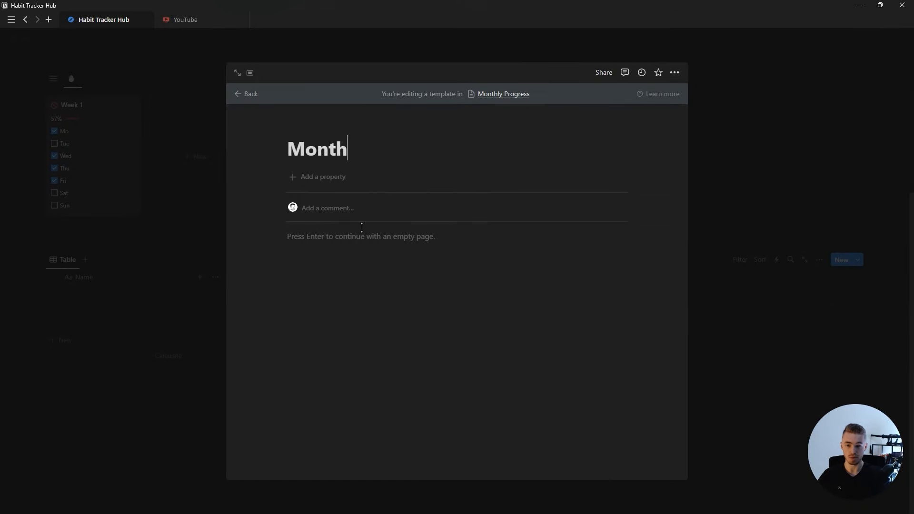
click(310, 127)
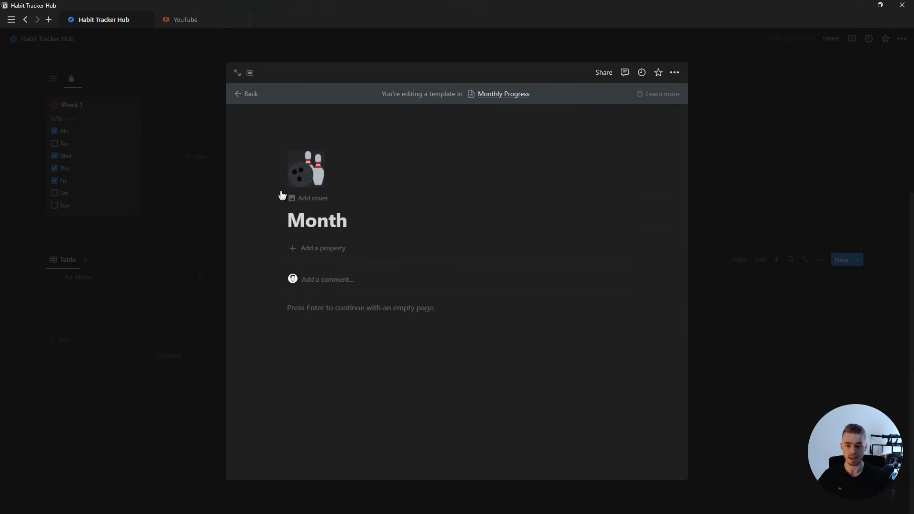
click(305, 171)
click(251, 199)
click(221, 258)
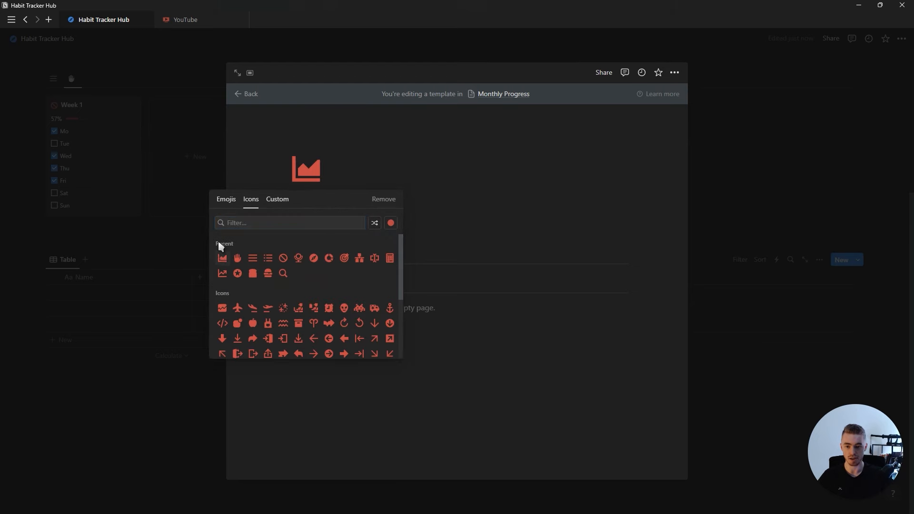
click(161, 218)
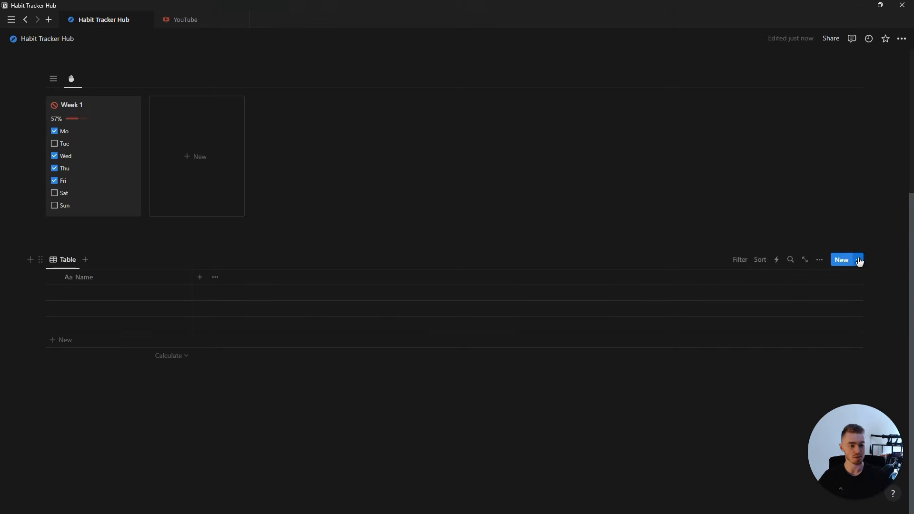
Set the Month template as the default for the Monthly Progress database.
click(858, 259)
click(898, 294)
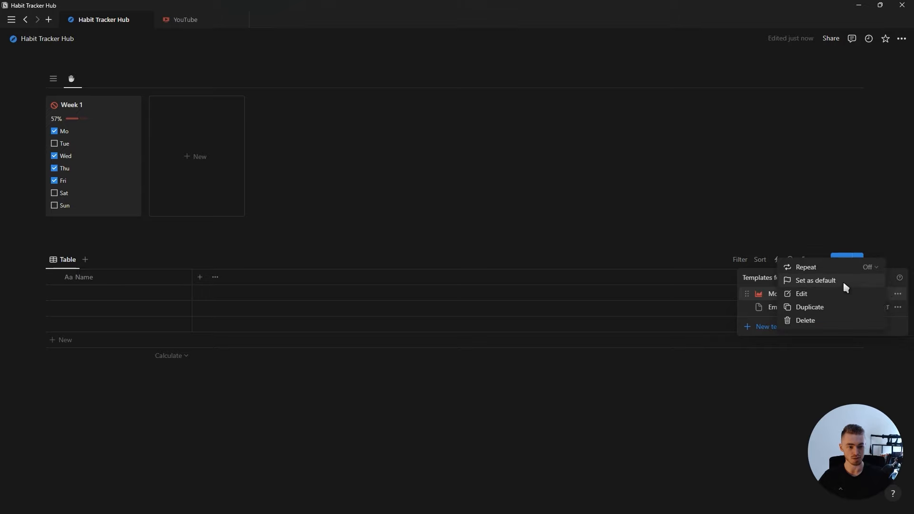
click(863, 285)
click(490, 267)
key(Escape)
Replace the blank rows in the Monthly Progress table with entries named Month 1, Month 2 and Month 3.
drag(892, 298, 797, 327)
key(Delete)
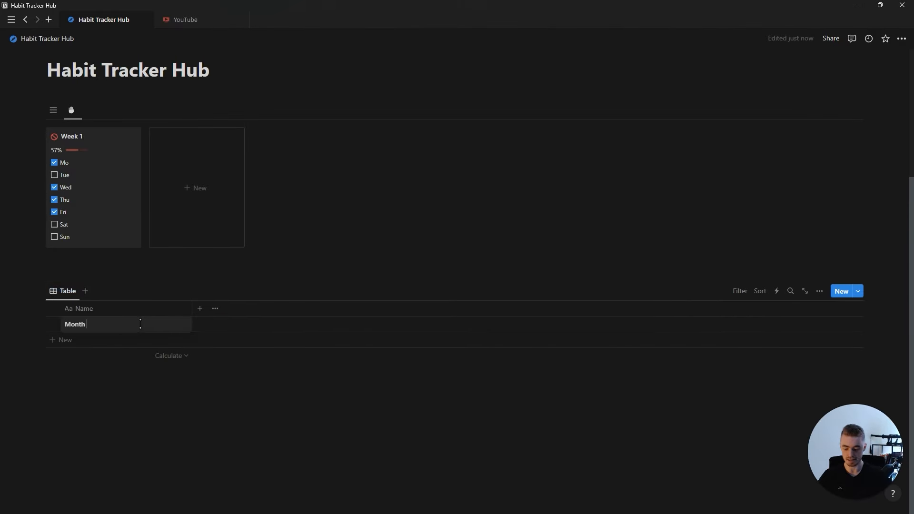
key(Escape)
click(217, 341)
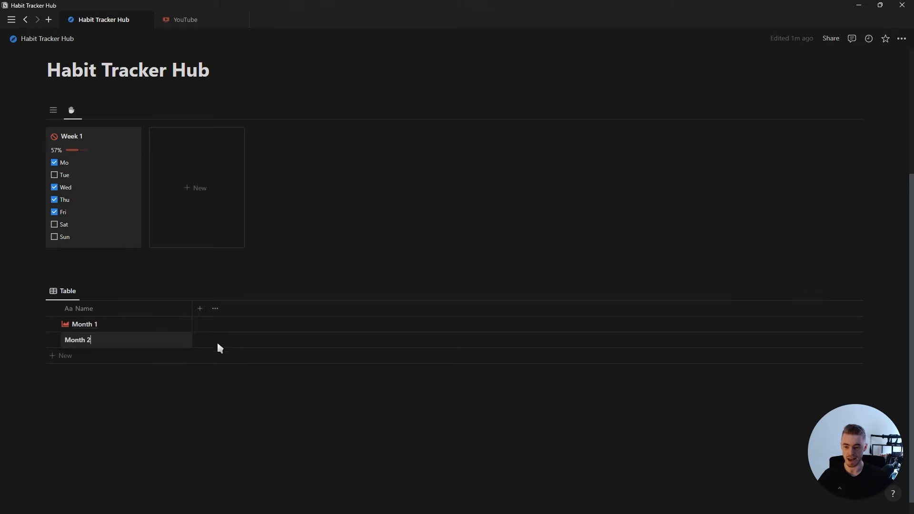
click(222, 358)
text(Month 3)
key(Escape)
scroll(225, 359, down, 1)
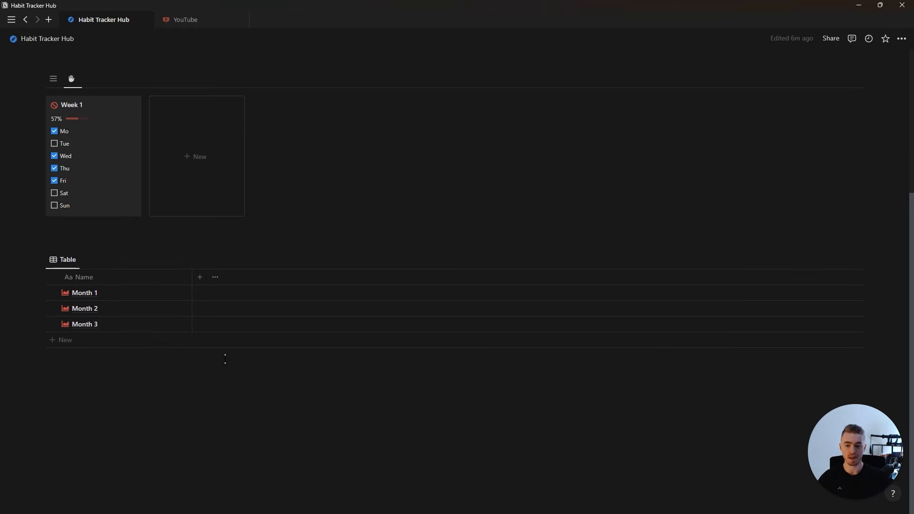
Add a relation property from Monthly Progress to the Addiction Tracker database, also shown on Addiction Tracker.
click(200, 277)
text(re)
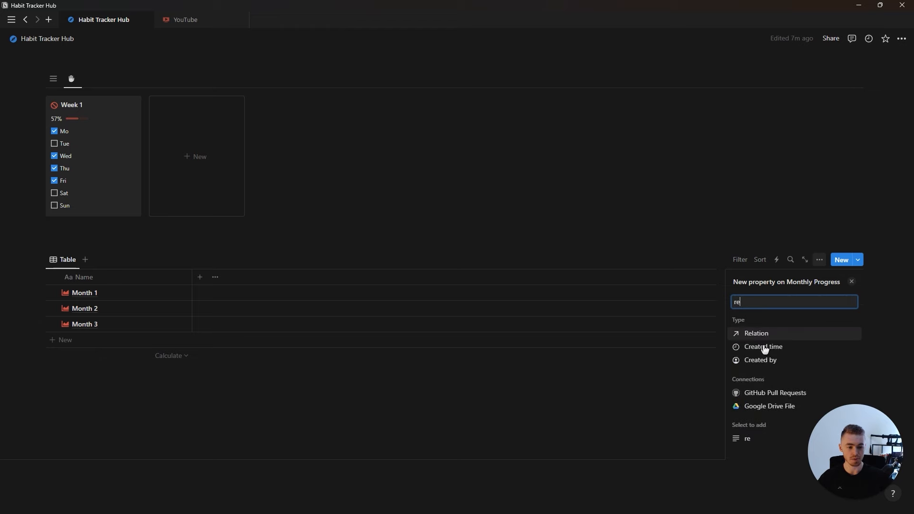
click(769, 333)
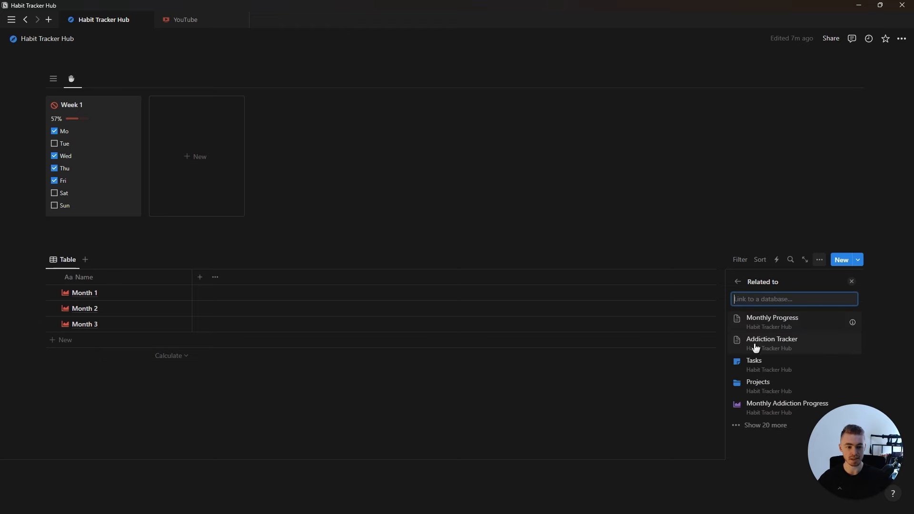
click(794, 347)
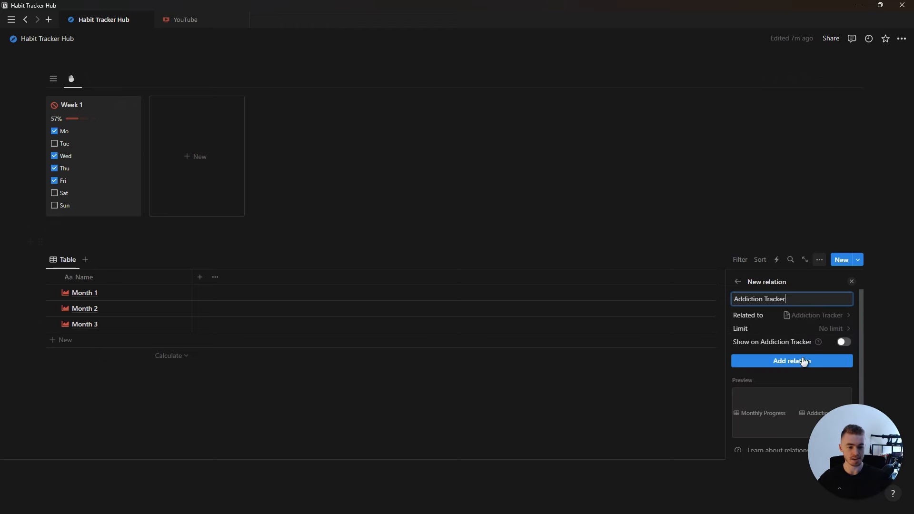
click(760, 343)
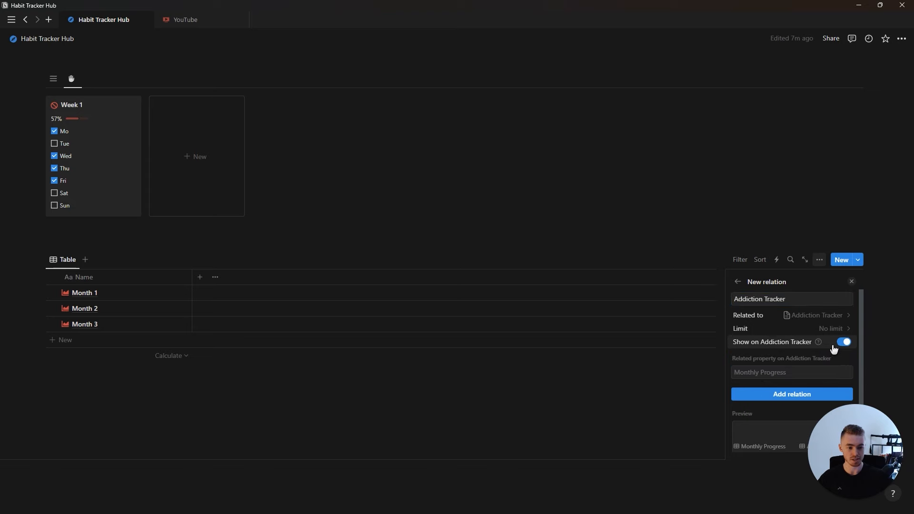
click(763, 396)
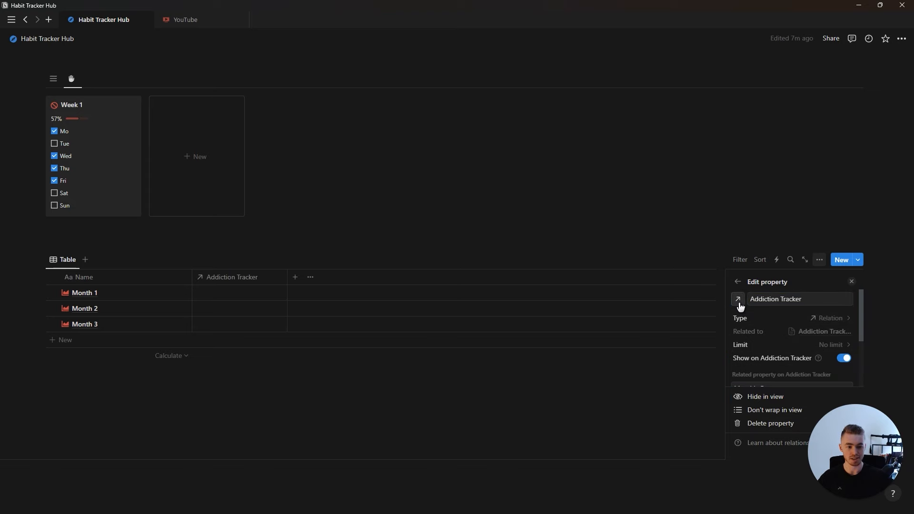
Give the Addiction Tracker relation property the hand icon and widen its column in the Monthly Progress table.
click(739, 300)
click(693, 375)
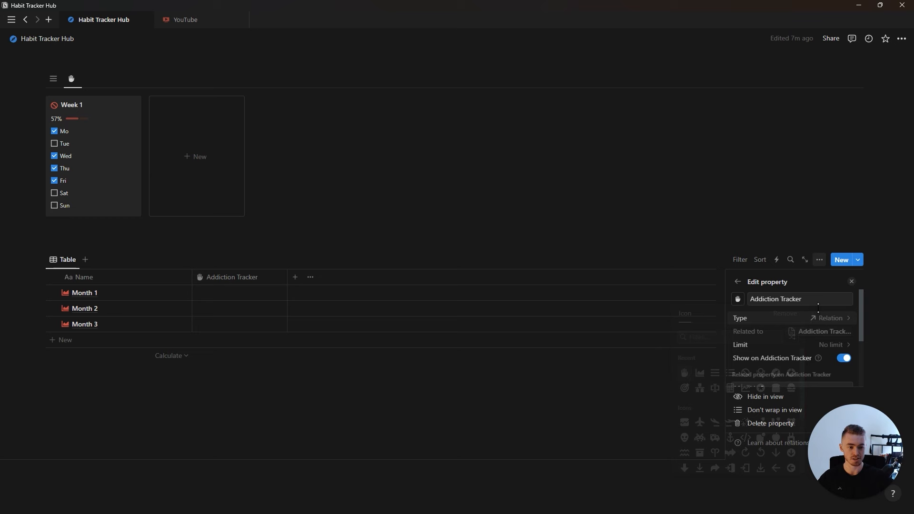
click(853, 282)
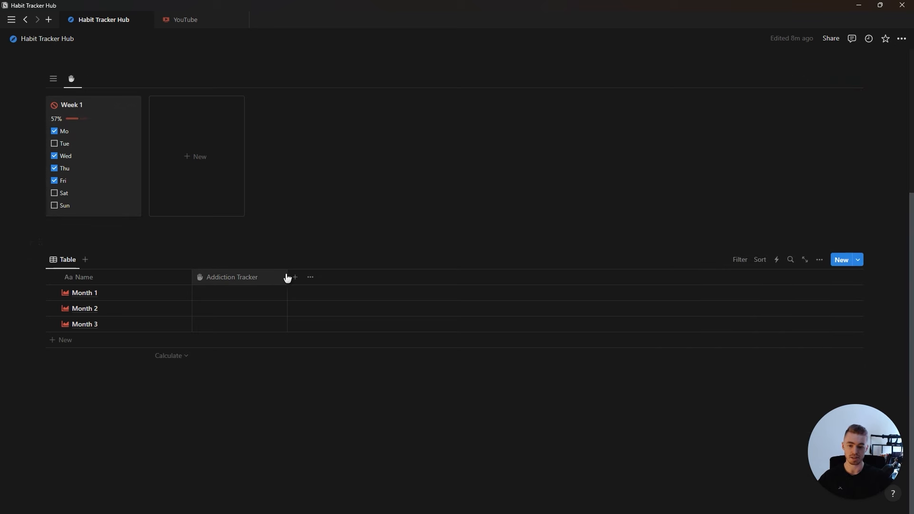
drag(287, 277, 367, 277)
Link Week 1, Week 2, Week 3 and Week 4 to Month 1 in the Addiction Tracker relation.
click(222, 294)
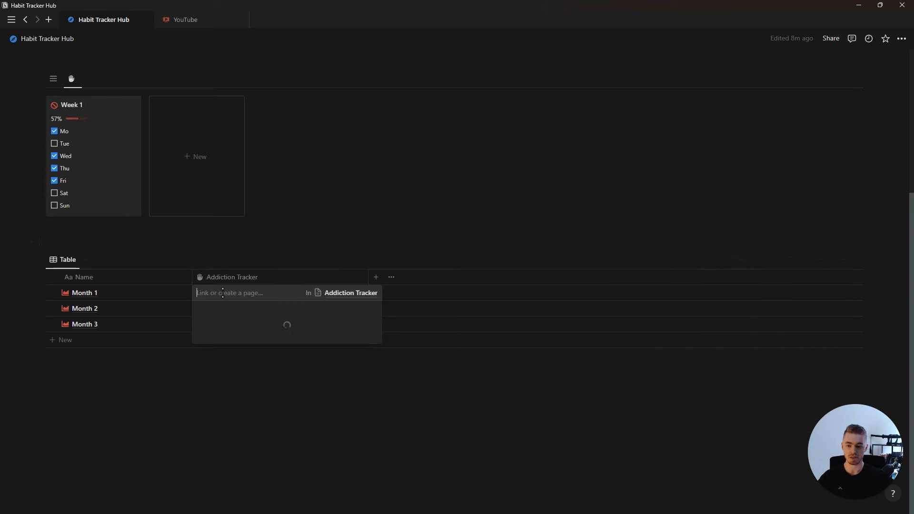
click(222, 325)
click(230, 358)
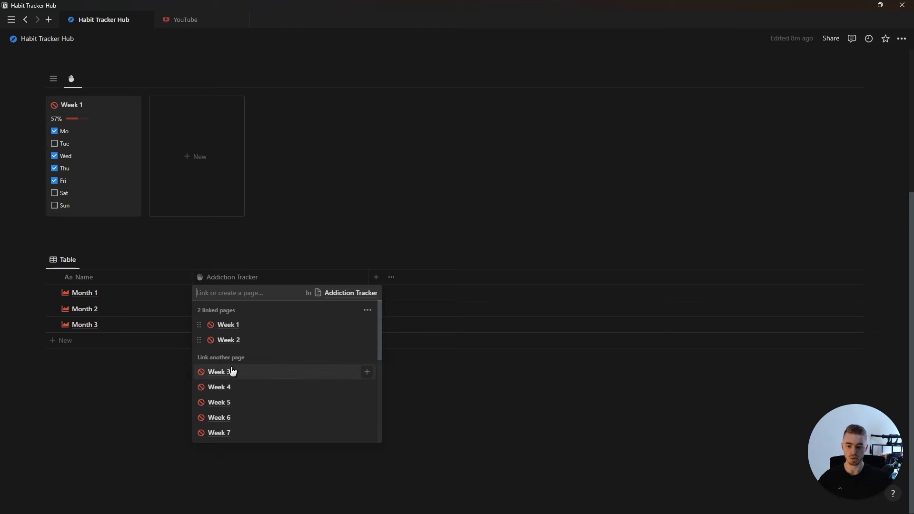
click(231, 373)
click(229, 388)
key(Escape)
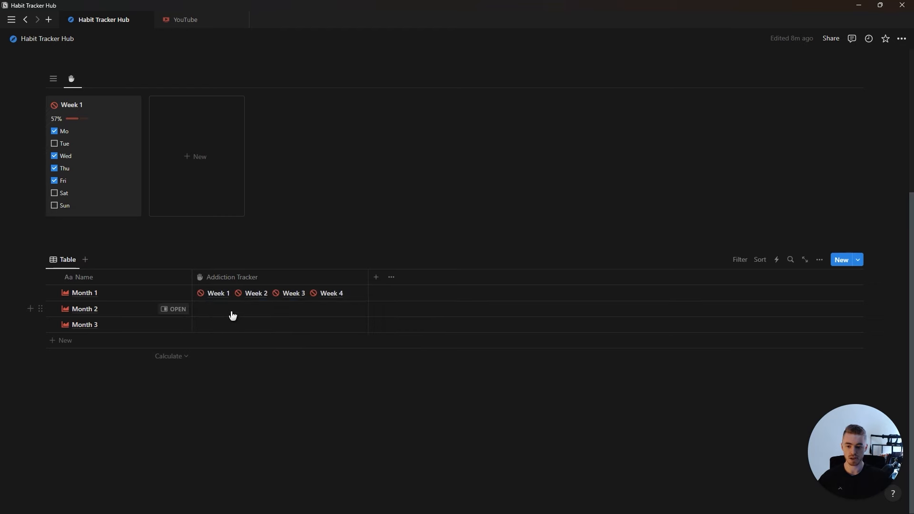
Link Week 5, Week 6, Week 7 and Week 8 to Month 2 in the Addiction Tracker relation.
click(230, 310)
scroll(229, 369, down, 1)
click(225, 358)
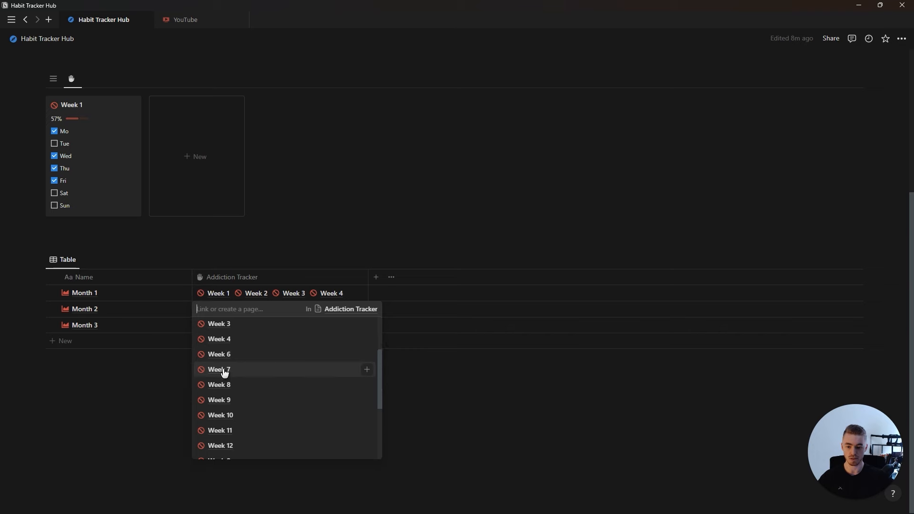
click(223, 359)
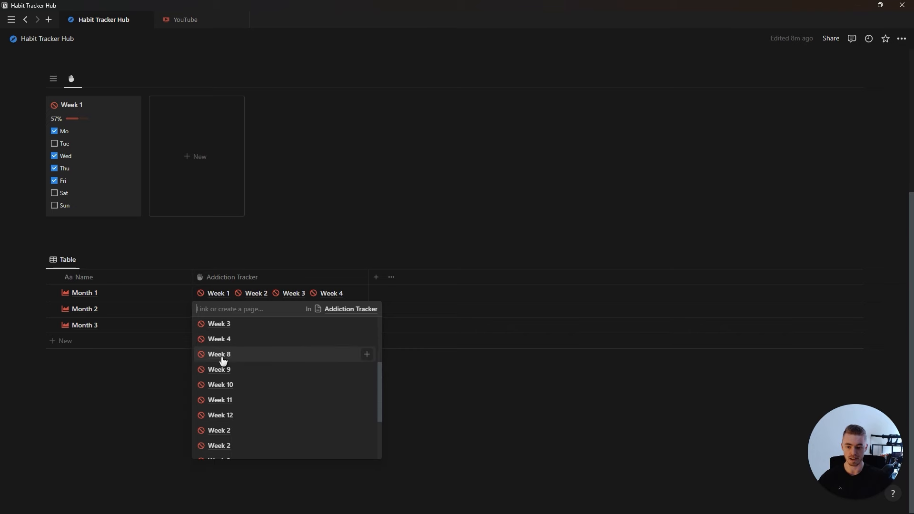
click(164, 318)
Link Week 9, Week 10, Week 11 and Week 12 to Month 3 in the Addiction Tracker relation.
click(229, 326)
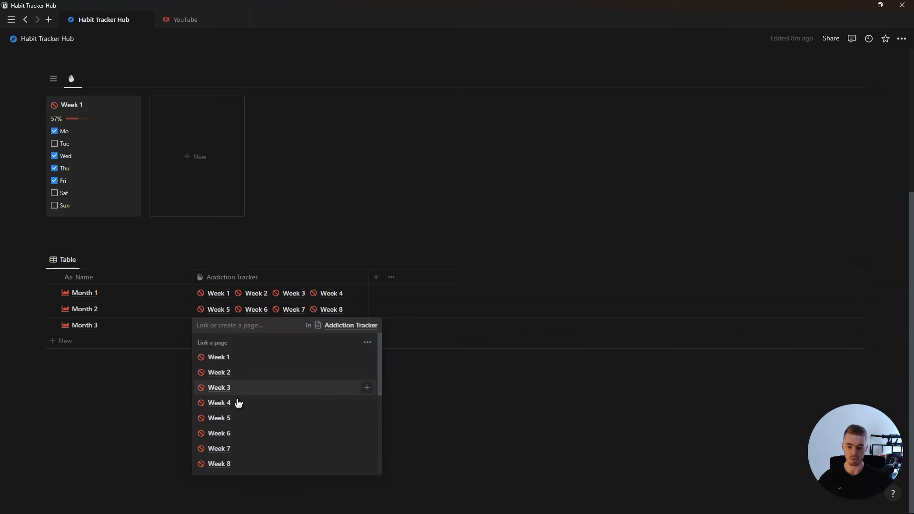
click(234, 433)
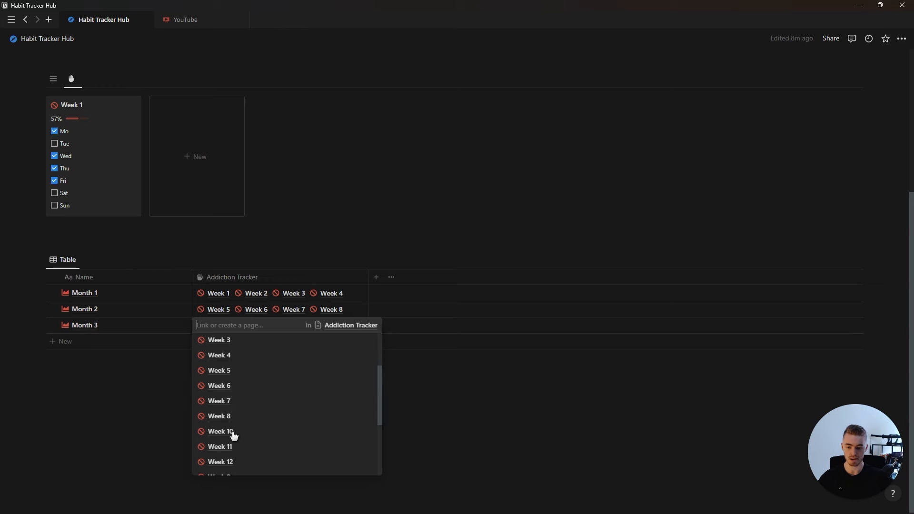
click(233, 435)
click(163, 316)
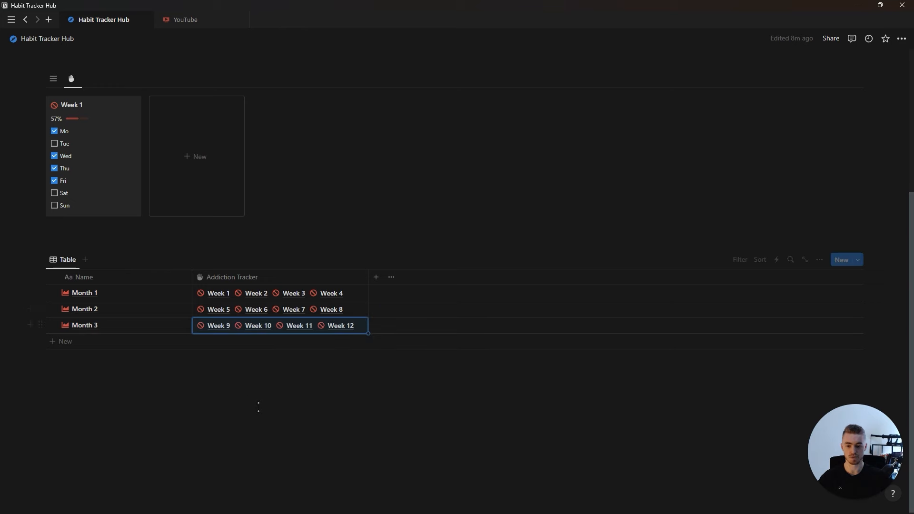
Add a formula property named Monthly Progress to the table of months.
click(380, 276)
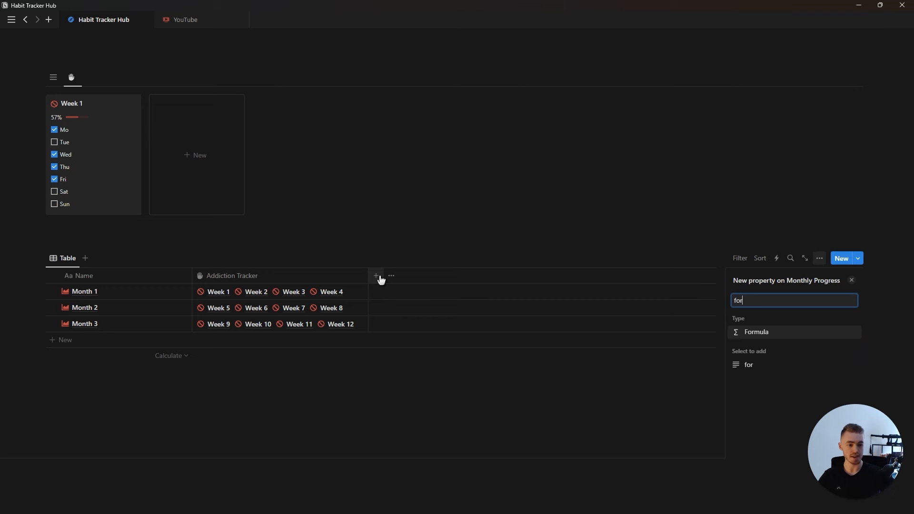
click(738, 333)
text(Monthly Progress)
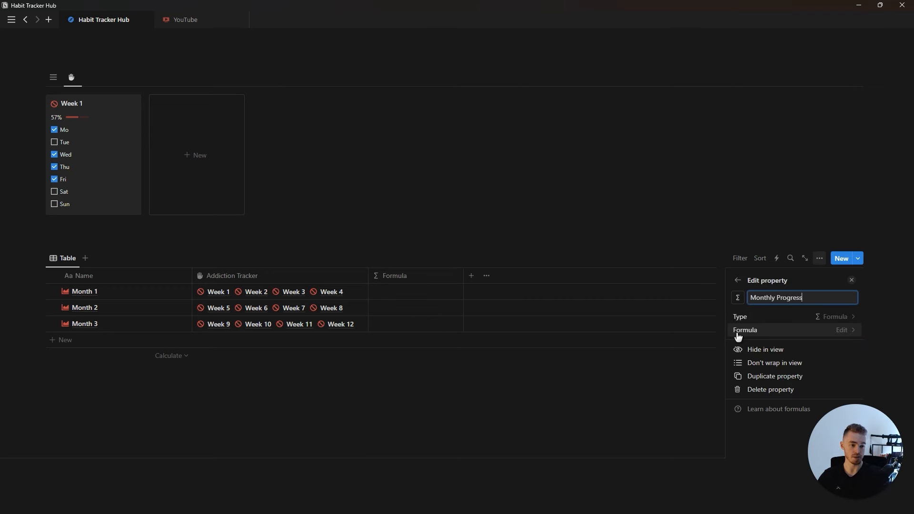
Set the Monthly Progress formula to map(Addiction Tracker,current.Progress bar) and save it.
click(739, 333)
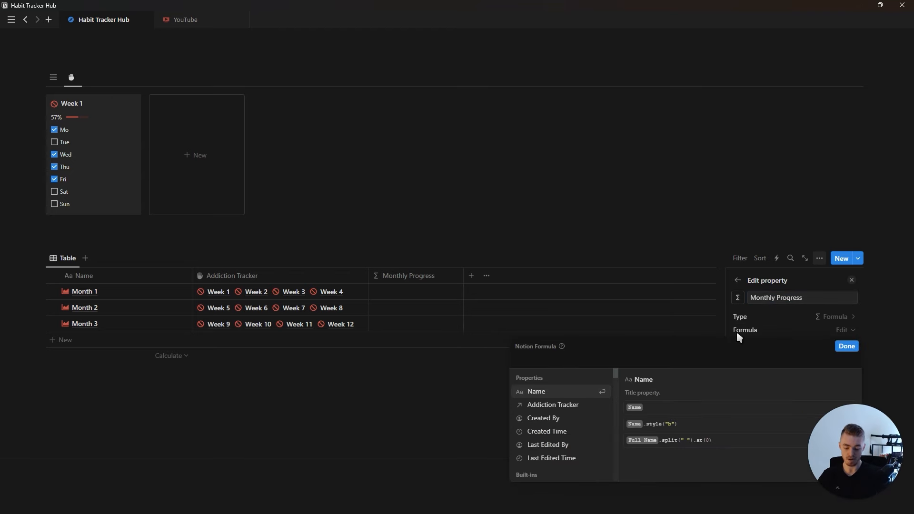
text(map()
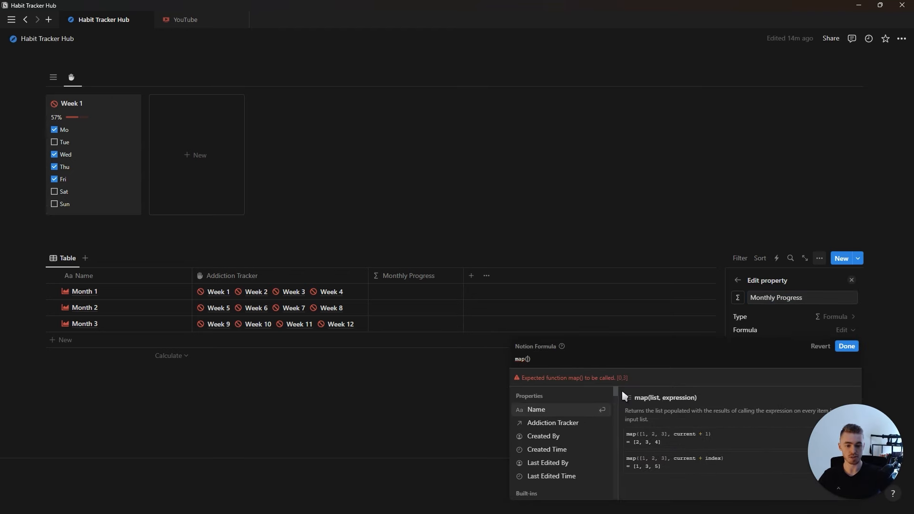
click(577, 423)
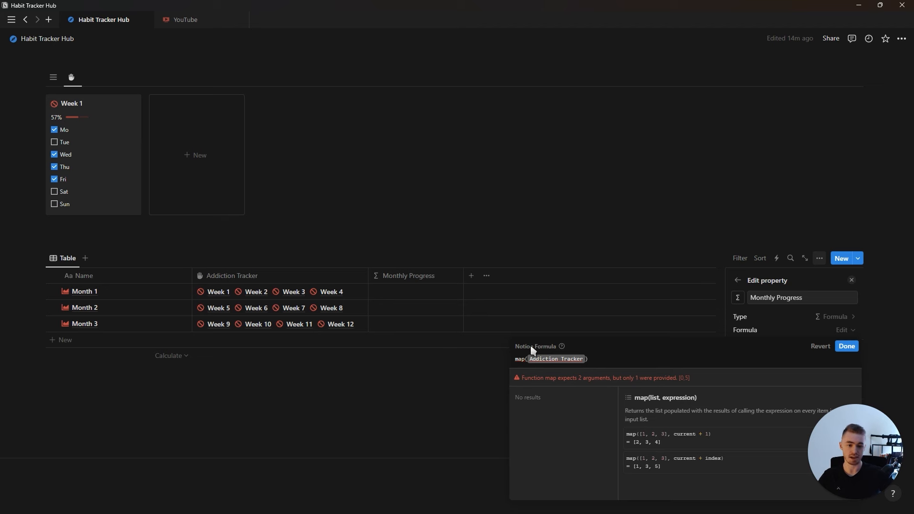
text(,cu)
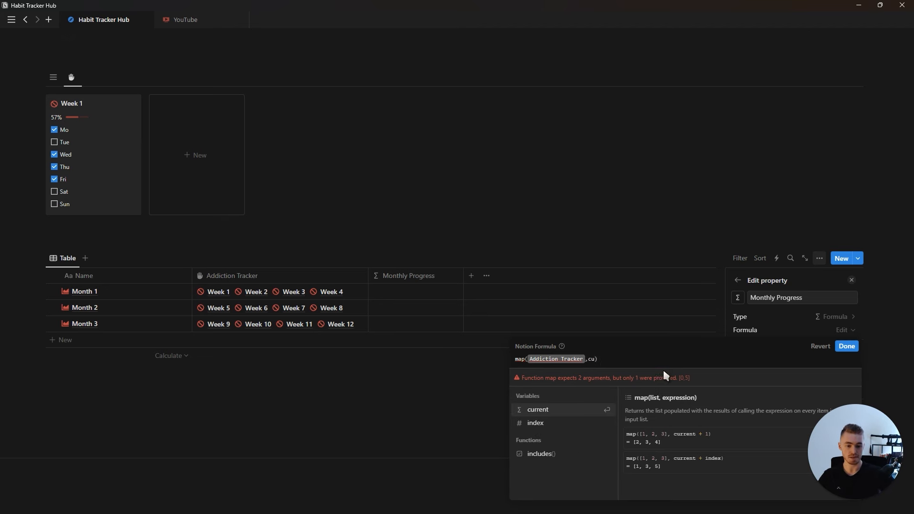
click(572, 416)
text(.)
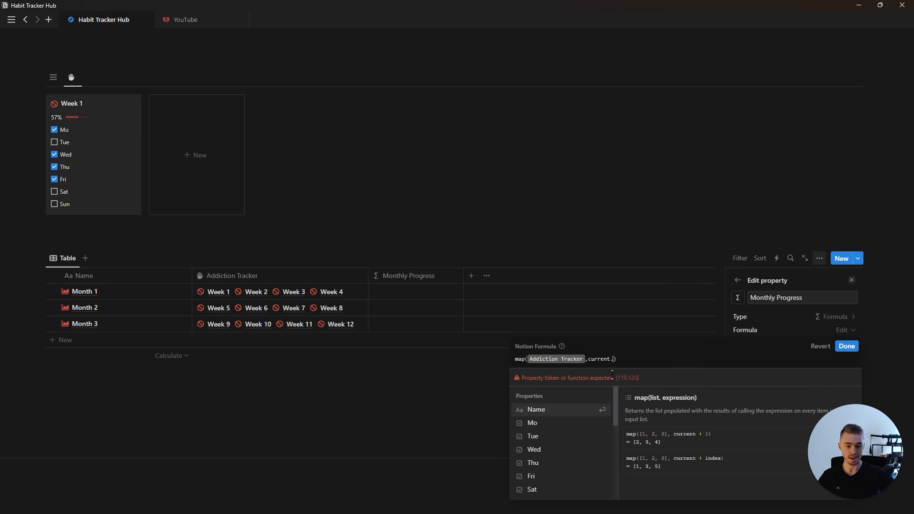
scroll(576, 424, down, 3)
scroll(557, 434, up, 1)
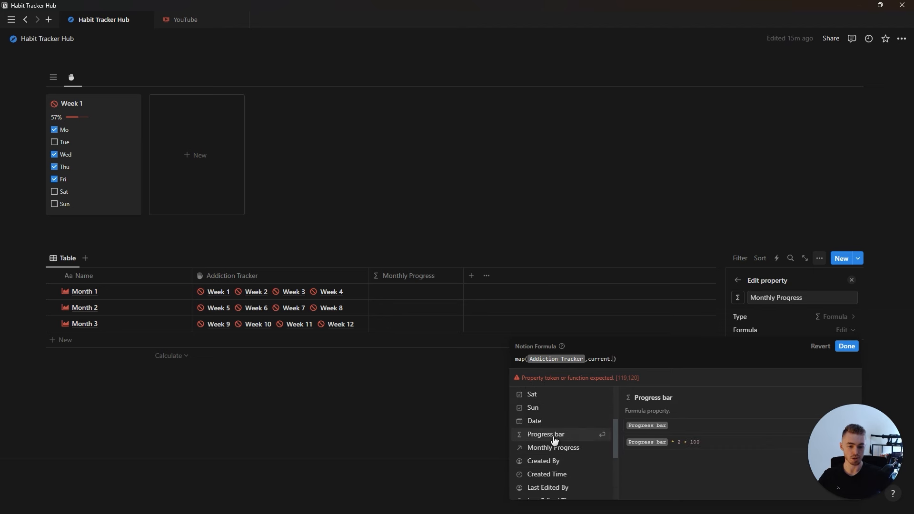
click(557, 434)
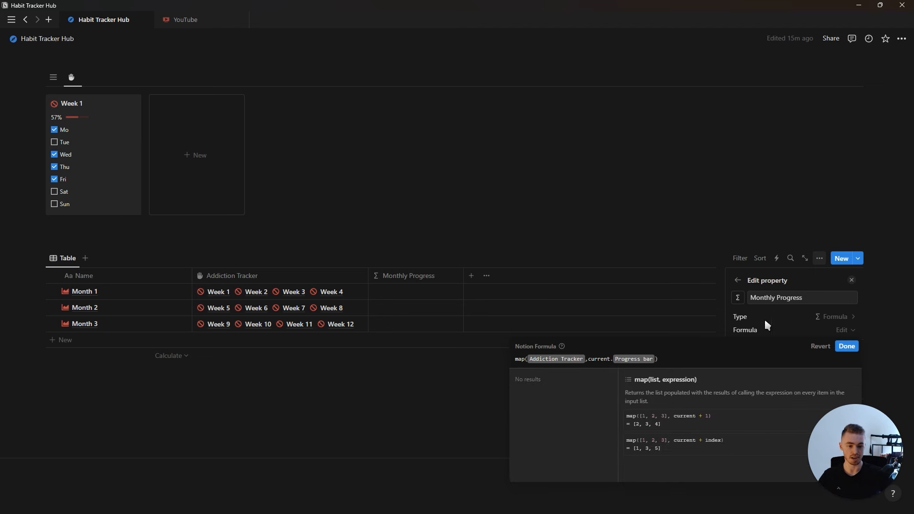
click(847, 346)
click(852, 280)
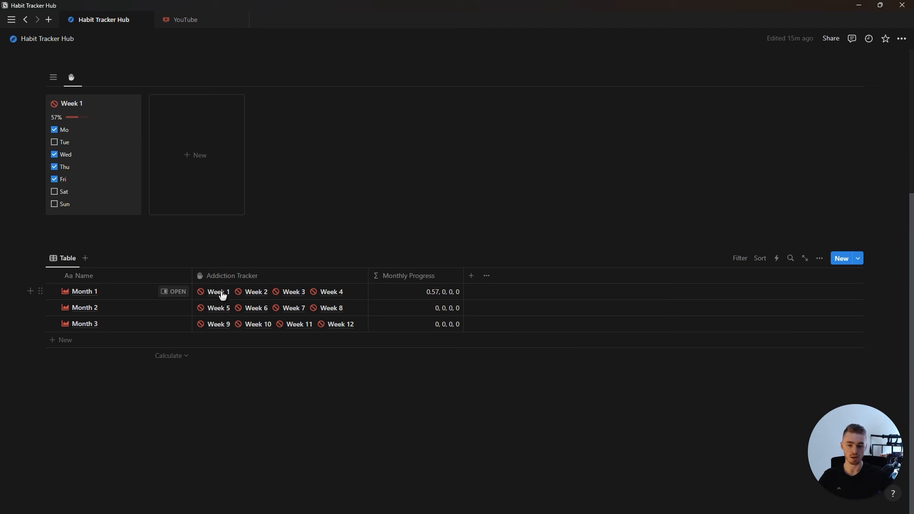
Check off Tue and Sat on the Week 1 card in the weekly gallery.
click(55, 142)
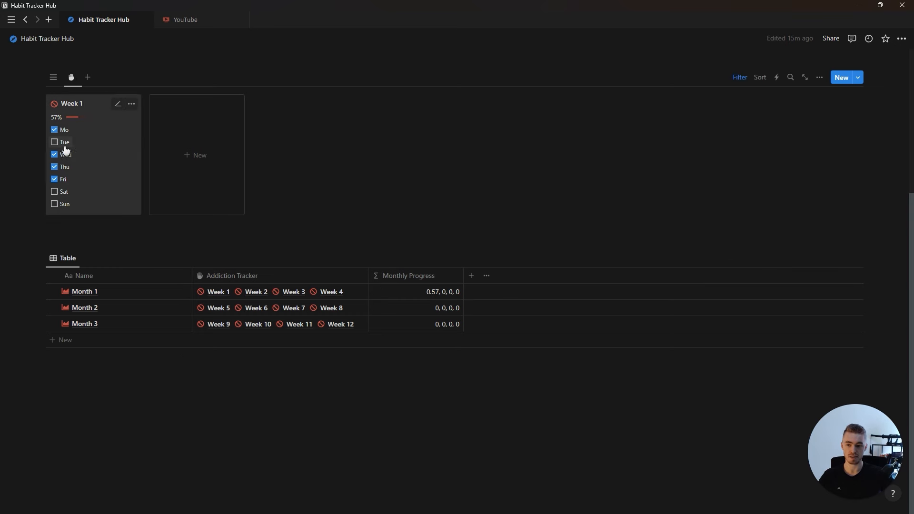
click(55, 192)
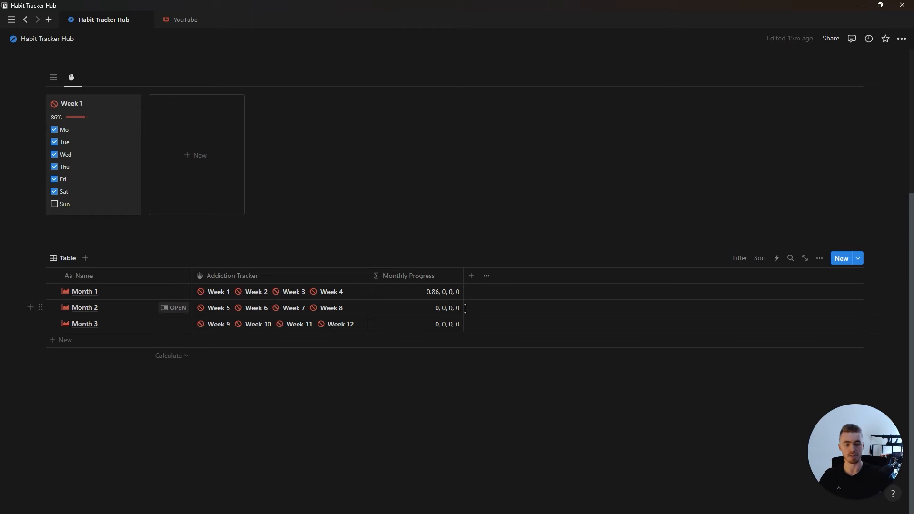
Extend the Monthly Progress formula with .sum()/4 to average the four linked weeks, and save it.
click(410, 275)
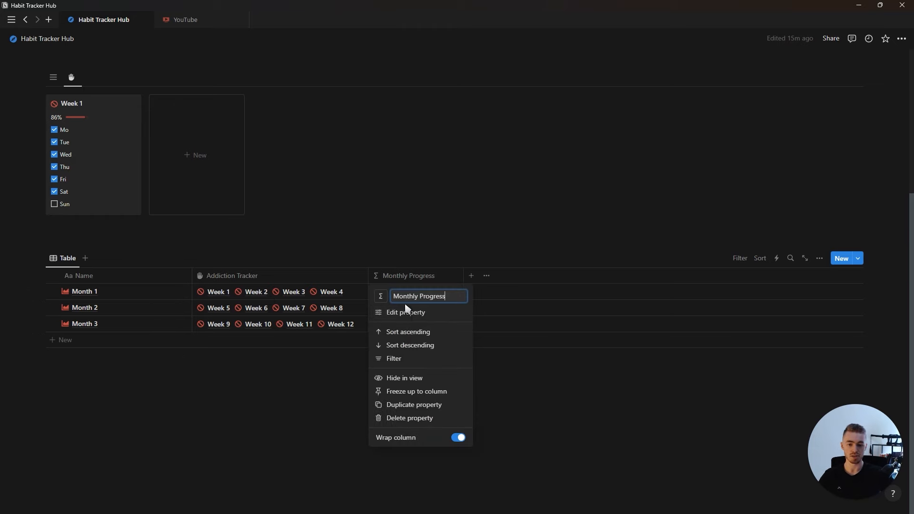
click(413, 313)
click(777, 331)
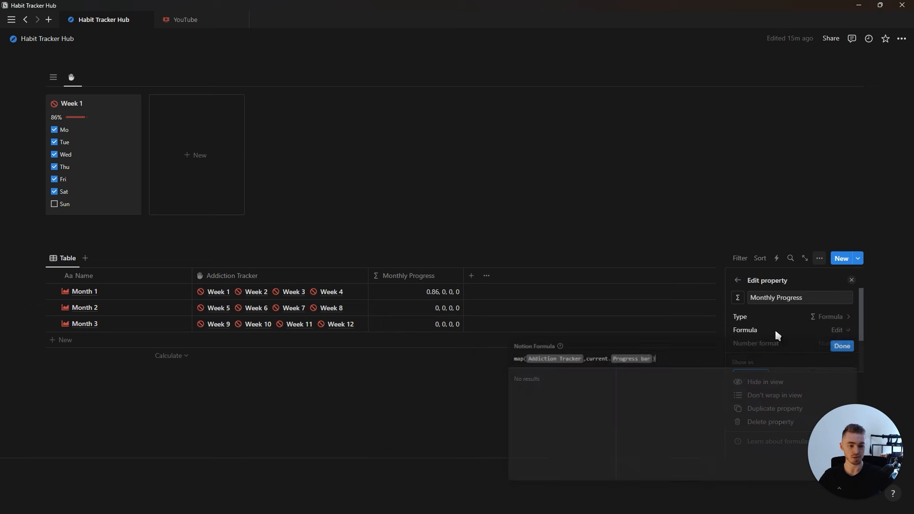
text(.su)
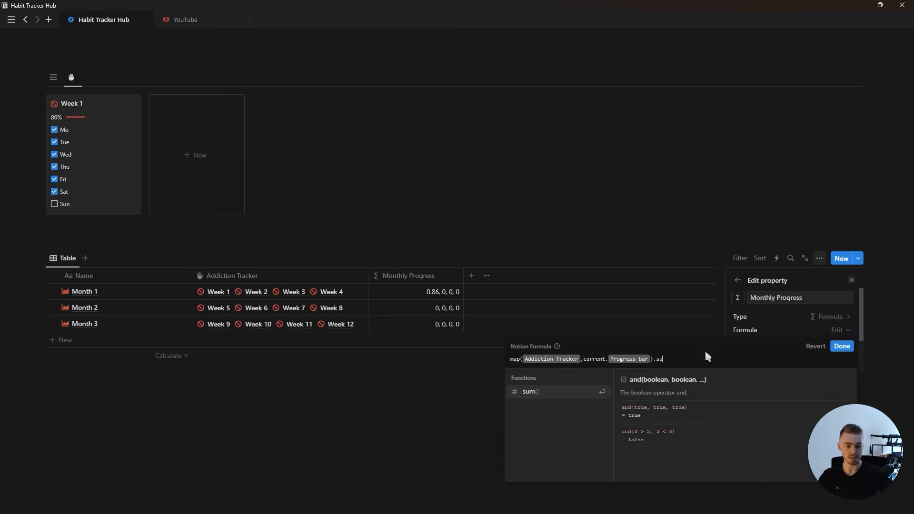
click(598, 410)
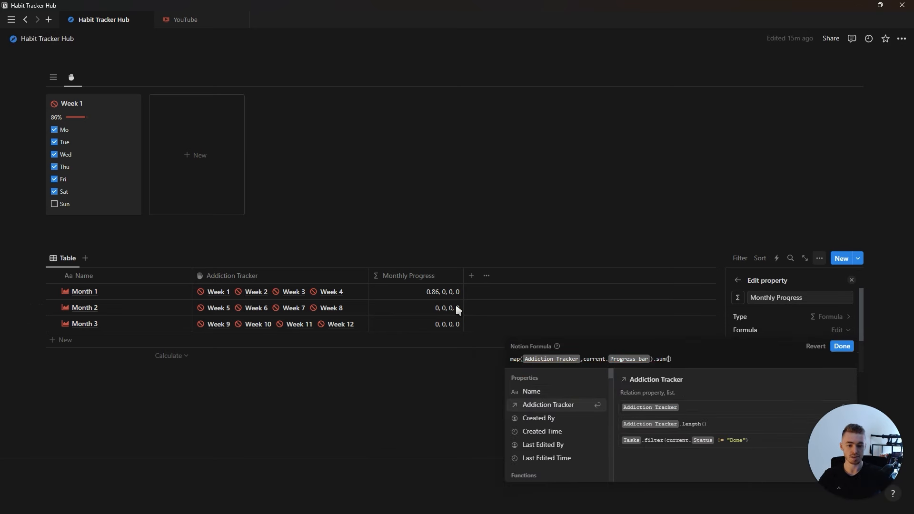
text(/4)
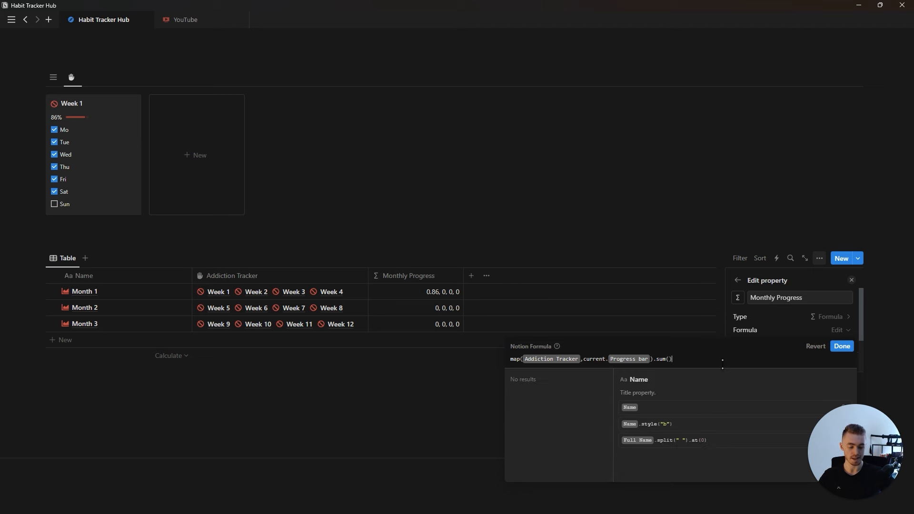
click(842, 347)
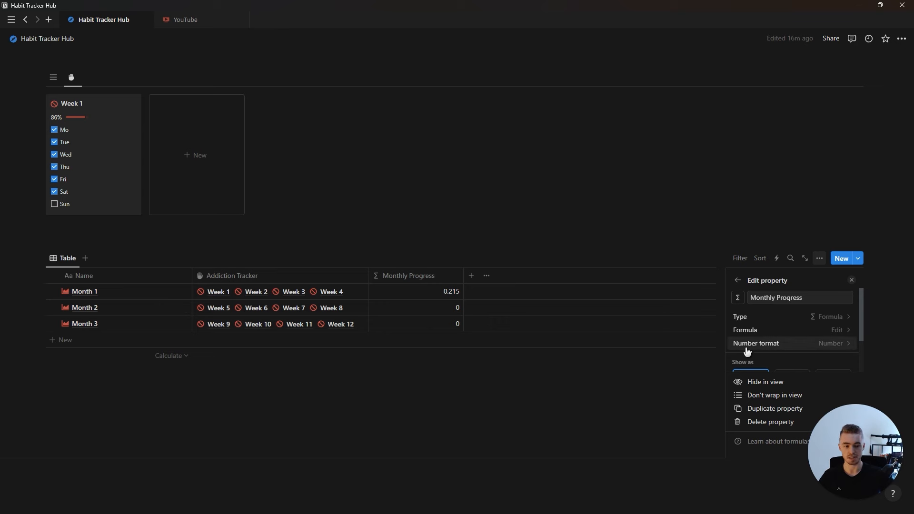
Format the Monthly Progress property as Percent and show it as a red bar.
click(802, 352)
click(791, 228)
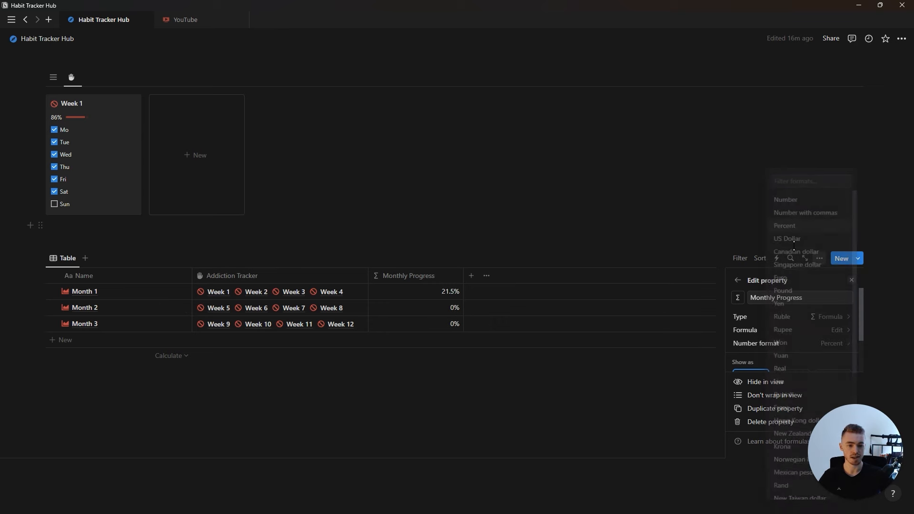
scroll(796, 338, down, 2)
click(792, 332)
click(823, 362)
click(815, 343)
click(852, 281)
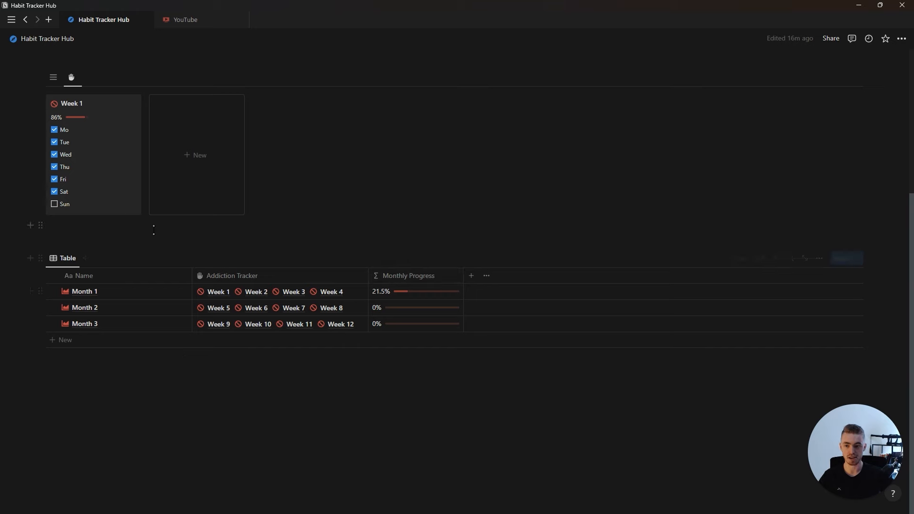
Toggle the day checkboxes on the Week 1 card so only Mo, Tue and Thu are checked.
click(55, 205)
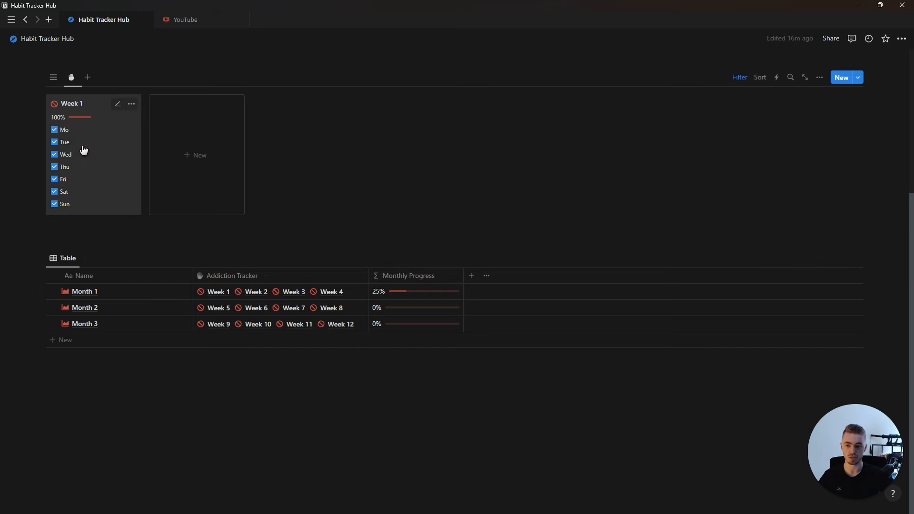
click(54, 203)
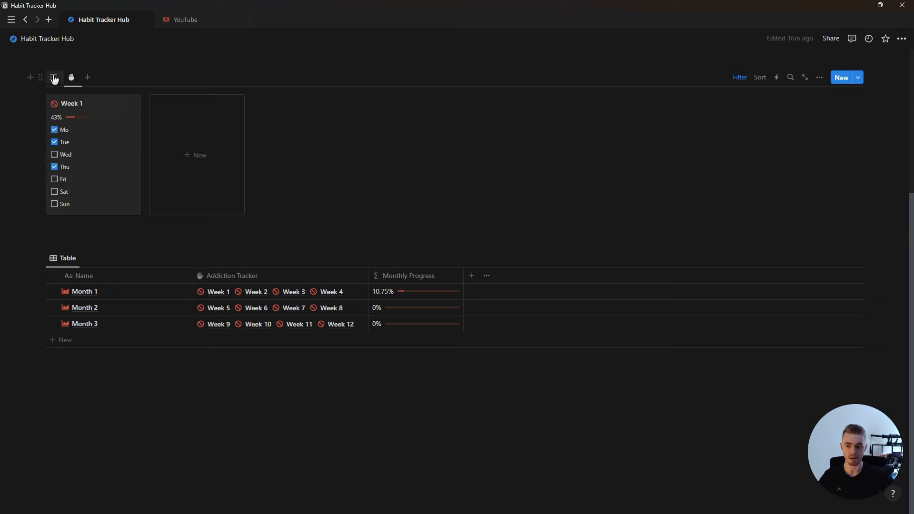
In the tracker's list view, remove the Date: This week filter and hide the filter bar.
click(53, 78)
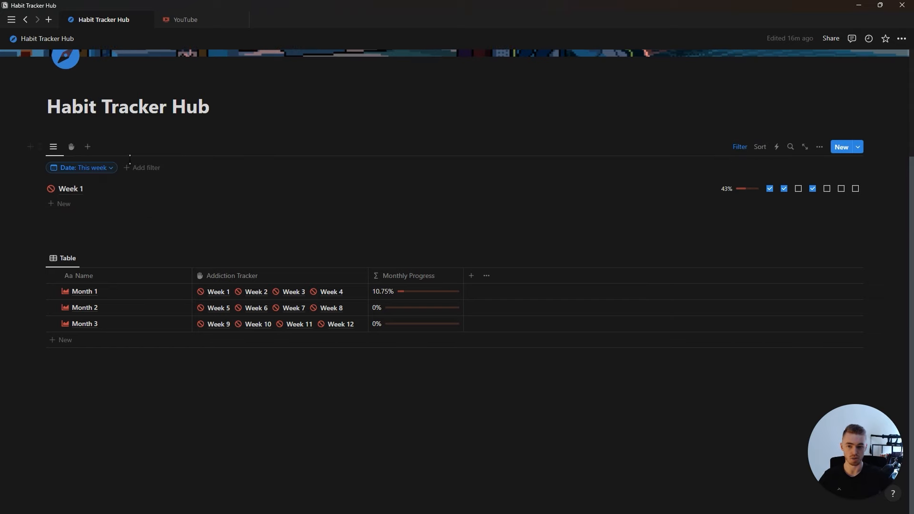
click(110, 168)
click(137, 185)
click(229, 187)
scroll(693, 173, down, 2)
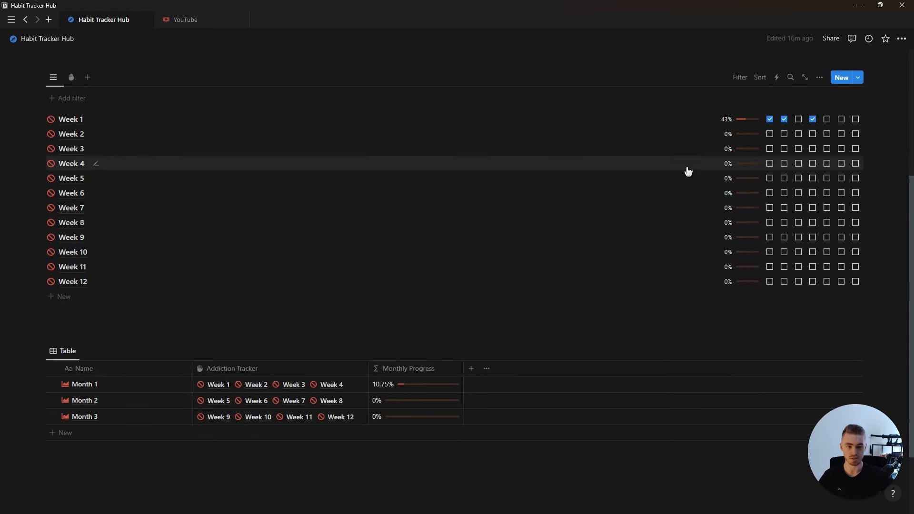
click(738, 78)
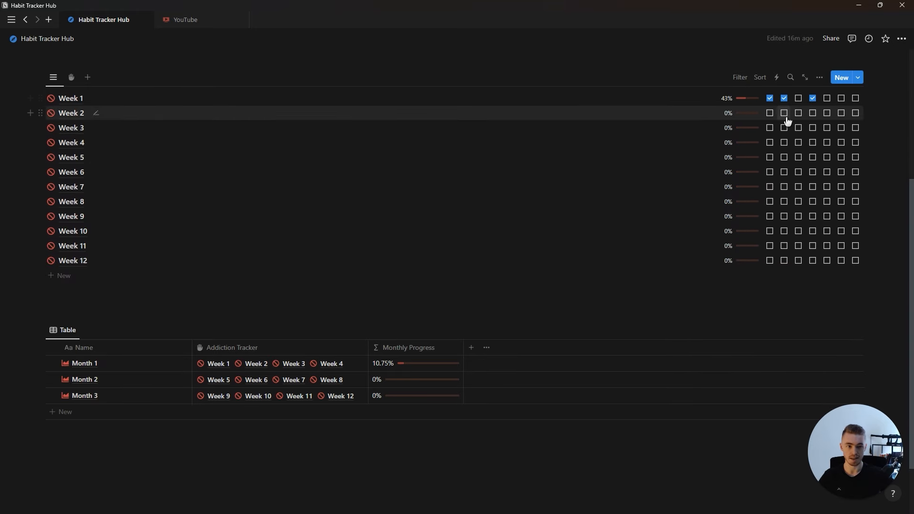
Check Mo and Tue for Week 2, Tue and Wed for Week 5, Wed for Week 8, and Thu for Weeks 6, 9 and 11.
click(784, 157)
click(799, 158)
click(813, 172)
click(798, 201)
click(813, 216)
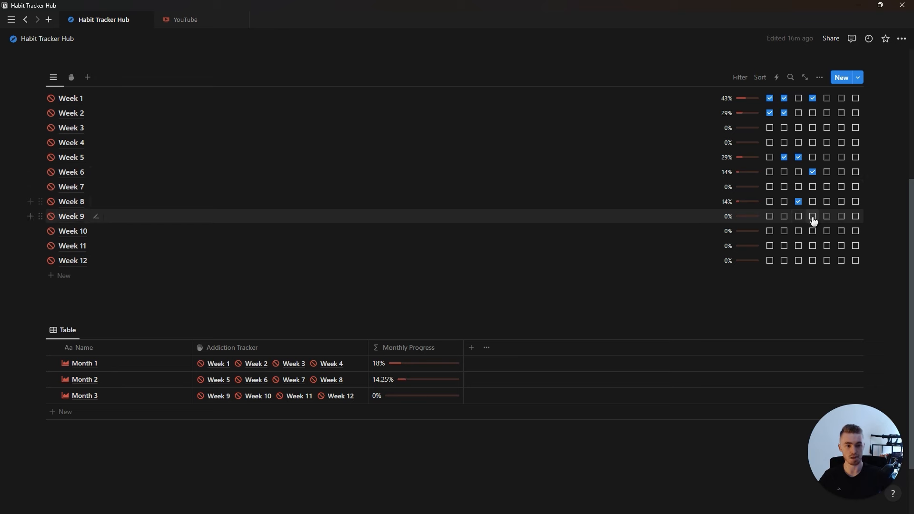
click(813, 246)
Wrap the Monthly Progress formula as round((map(Addiction Tracker,current.Progress bar).sum()/4)*100)/100 and save it.
click(404, 379)
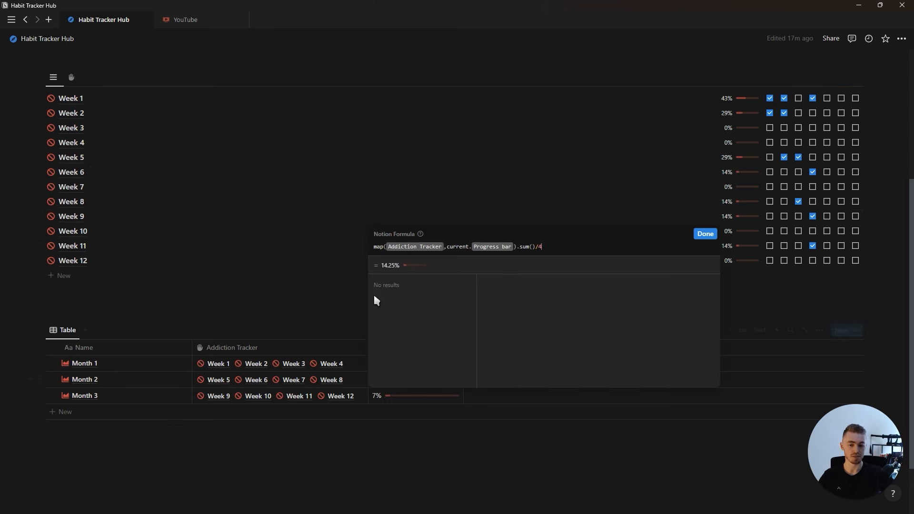
key(Return)
key(Up)
text(r)
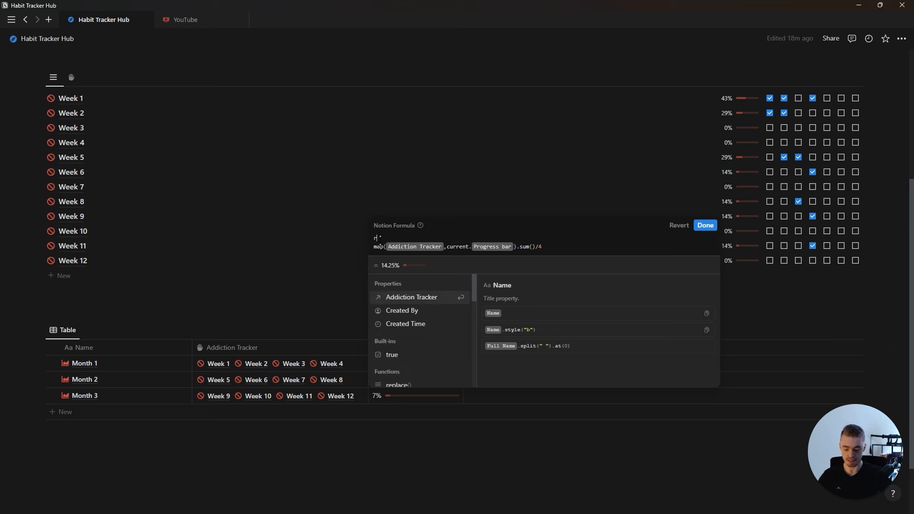
text(ound(()
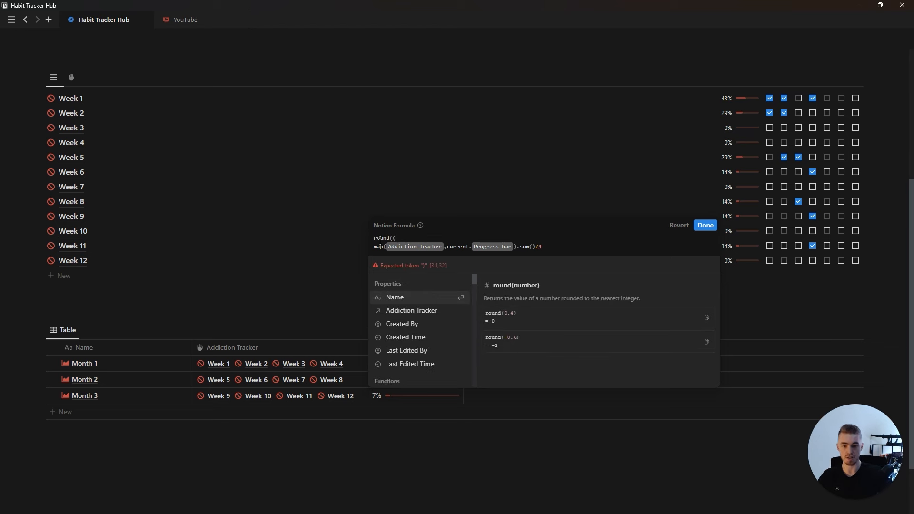
click(555, 246)
key(Return)
text())
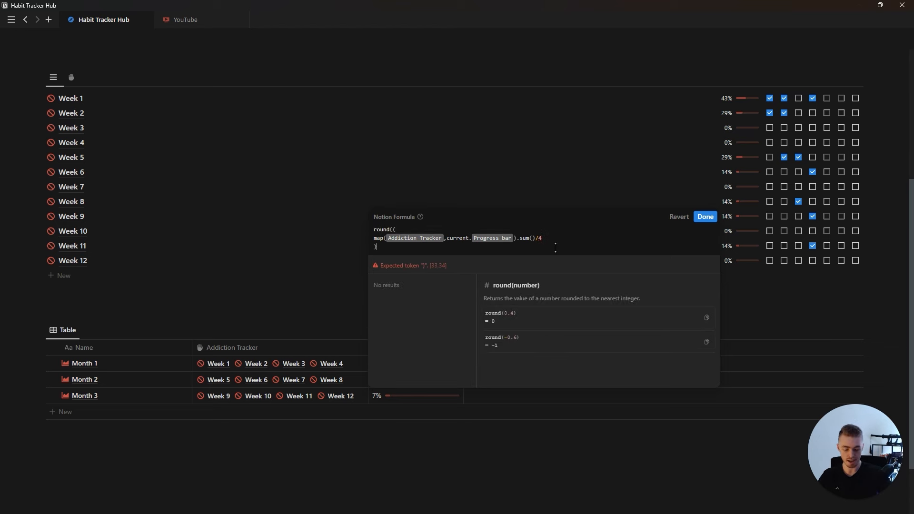
text(*100)/100)
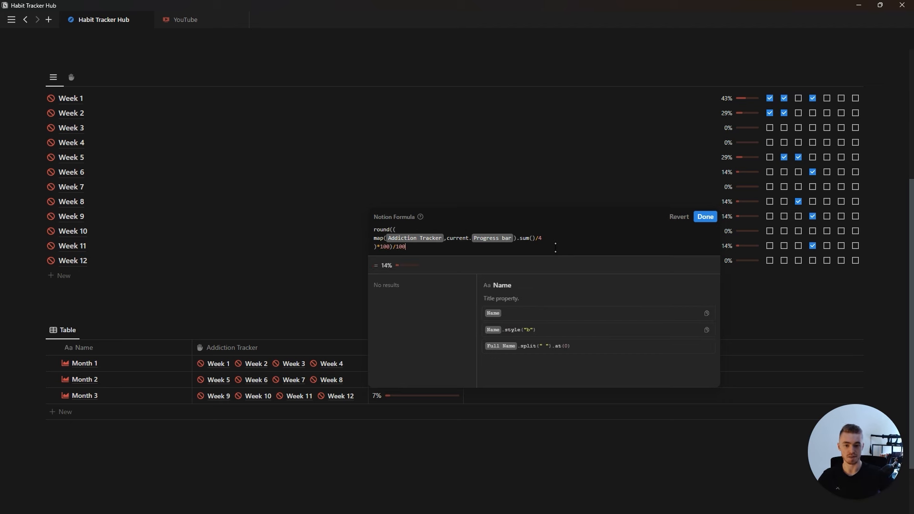
click(706, 216)
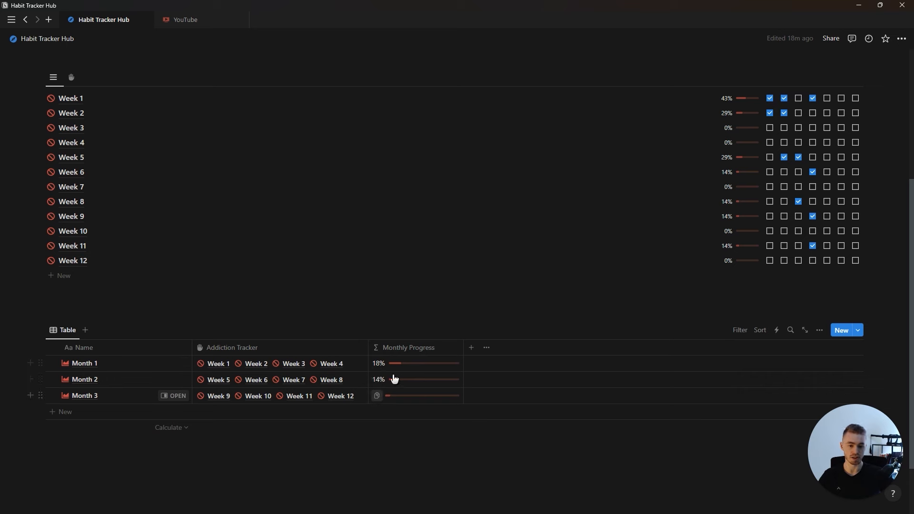
Give the monthly table view the area chart icon and change its layout to Gallery.
scroll(530, 460, down, 1)
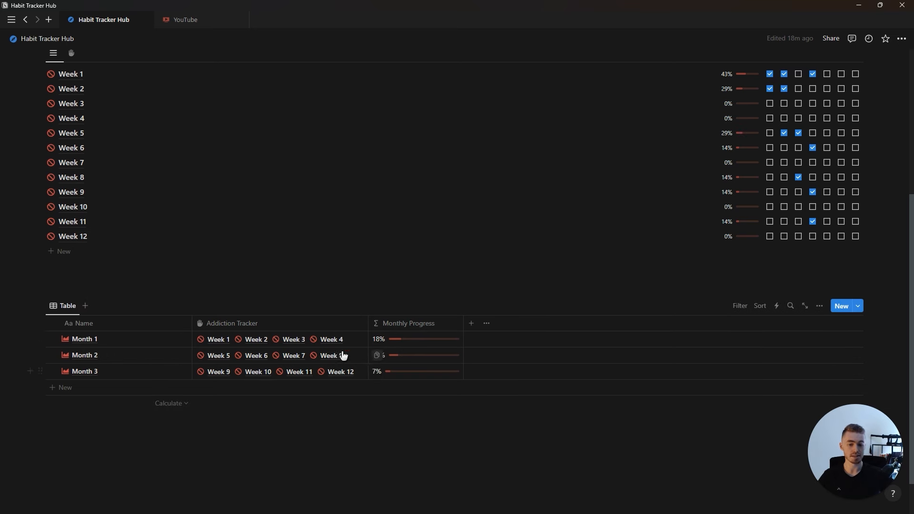
click(820, 306)
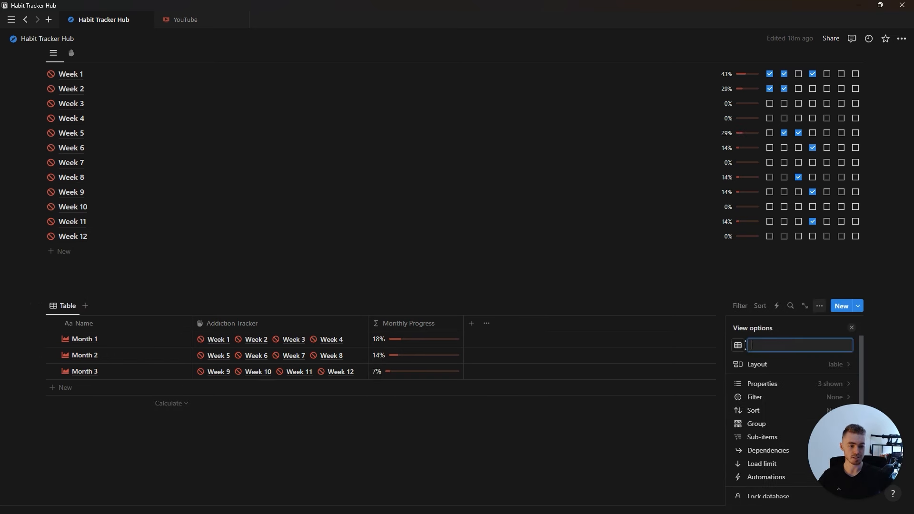
click(738, 347)
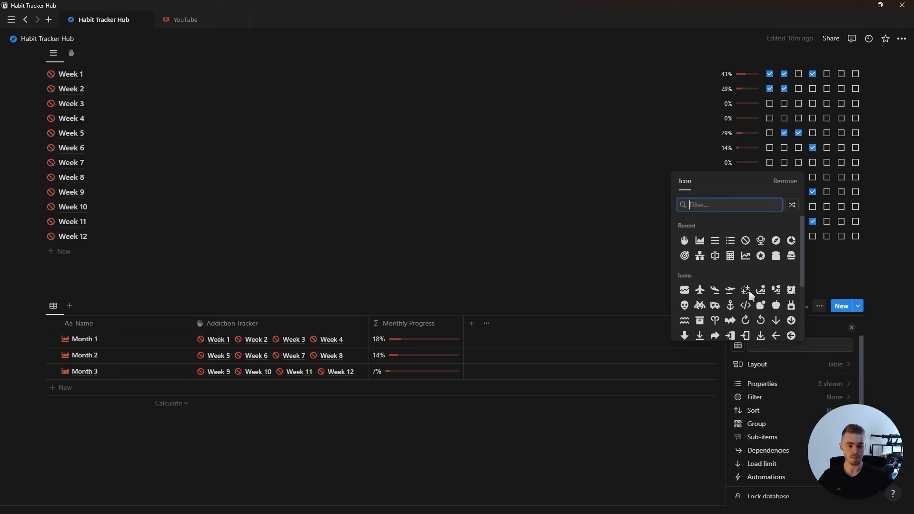
click(703, 240)
click(775, 364)
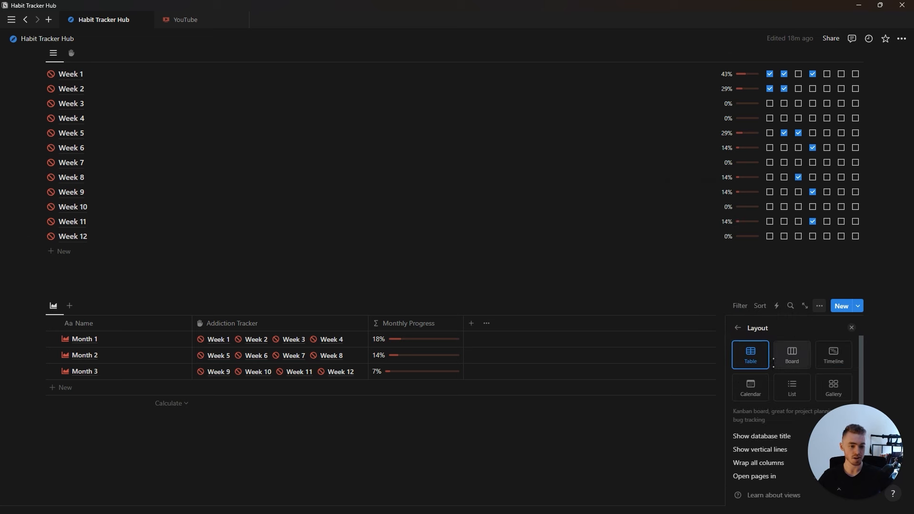
click(832, 387)
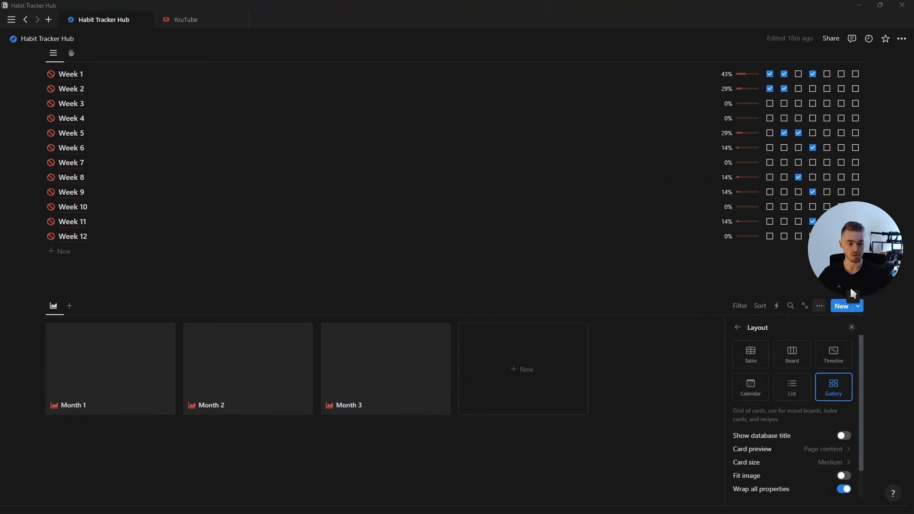
Set the monthly gallery's card preview to None and its card size to Small.
click(762, 451)
click(766, 469)
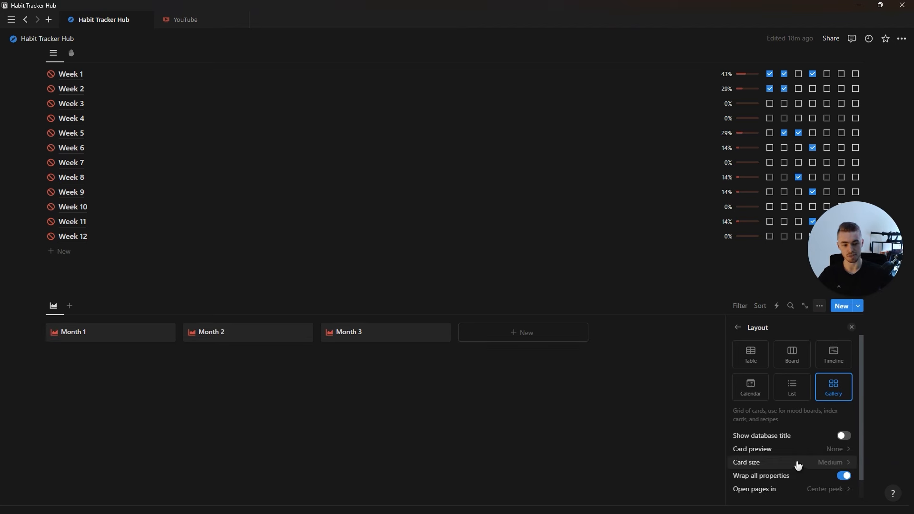
click(781, 462)
click(773, 420)
click(738, 330)
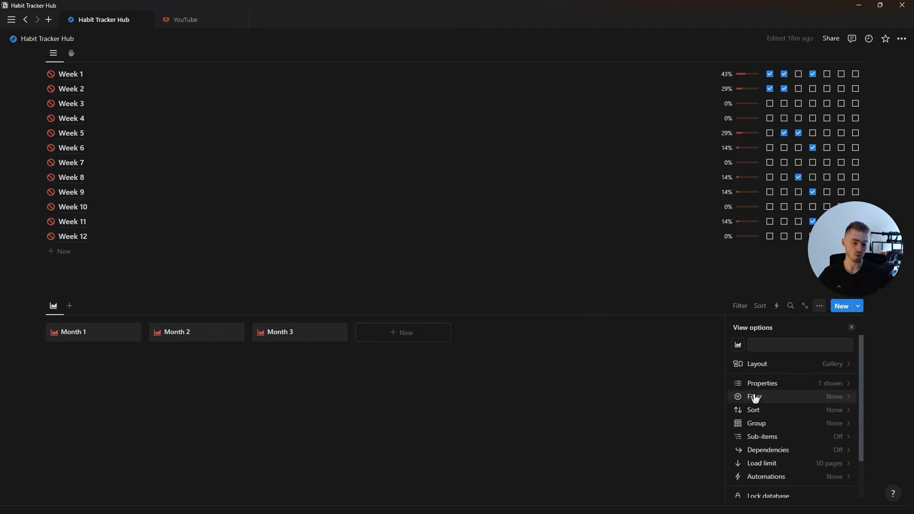
Show the Monthly Progress property on the monthly gallery cards and close the view options.
click(753, 382)
click(842, 425)
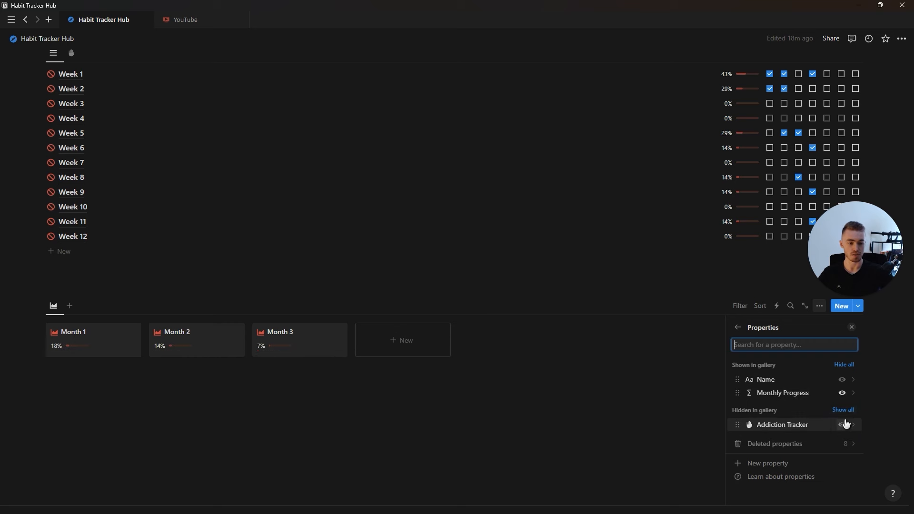
click(853, 330)
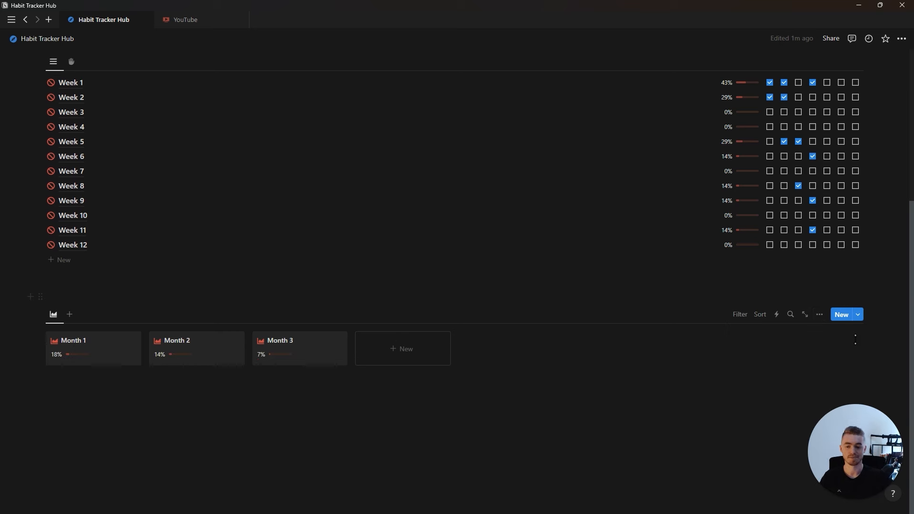
Turn the inline Monthly Progress and Addiction Tracker databases into pages.
scroll(123, 329, up, 1)
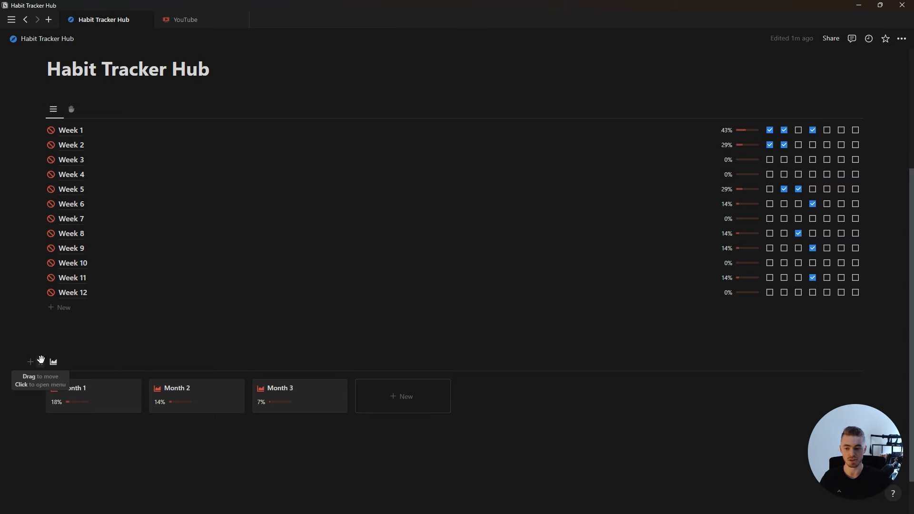
click(41, 361)
click(88, 376)
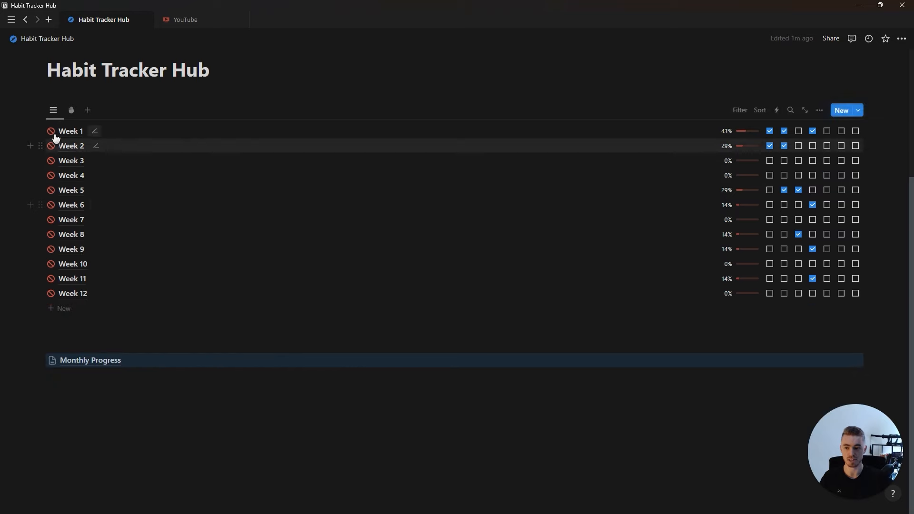
click(41, 111)
click(94, 173)
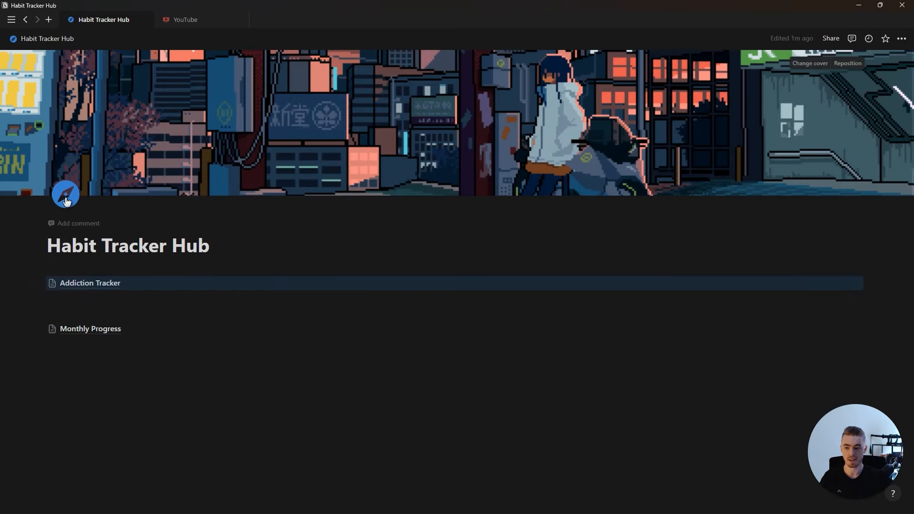
Give the Addiction Tracker page the red prohibited icon and the Monthly Progress page the red area chart icon.
click(52, 286)
click(47, 301)
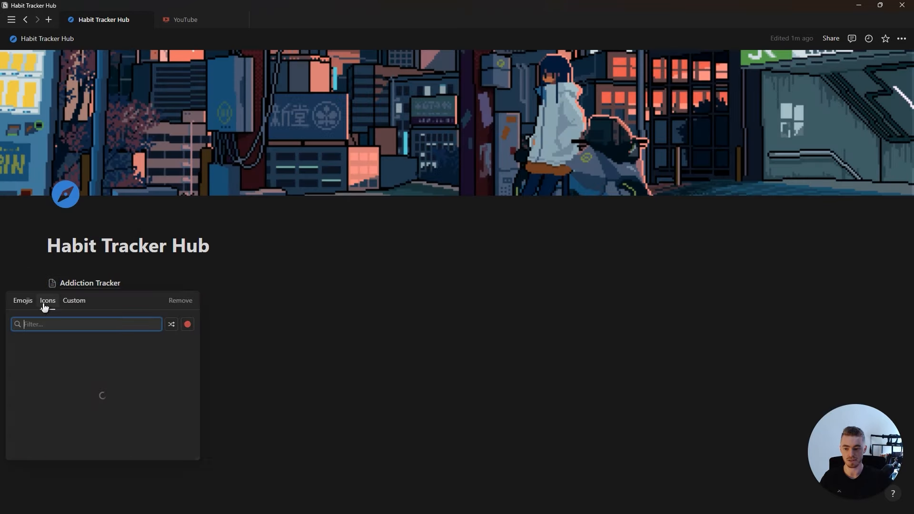
click(35, 359)
click(53, 330)
click(47, 347)
click(19, 421)
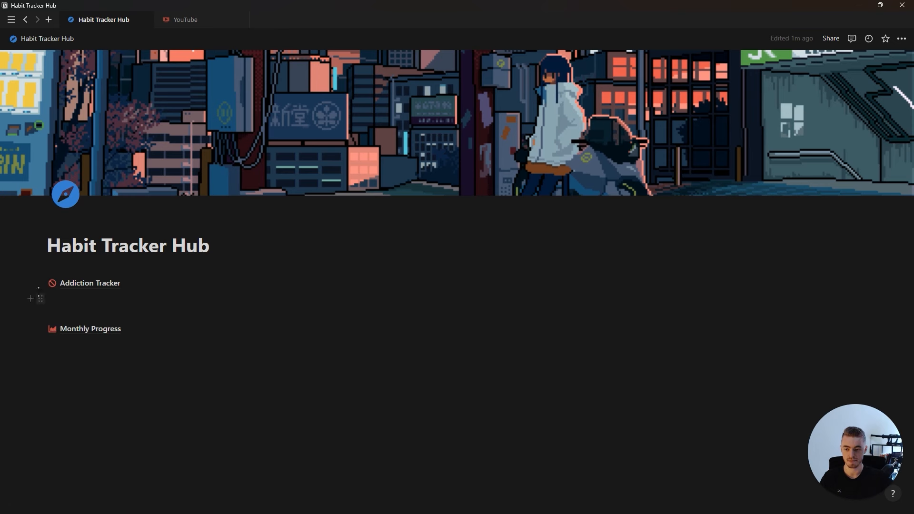
Move the Addiction Tracker page below Monthly Progress and add empty lines above both pages.
drag(73, 287, 87, 339)
click(108, 280)
key(Return)
key(Return)
key(Return)
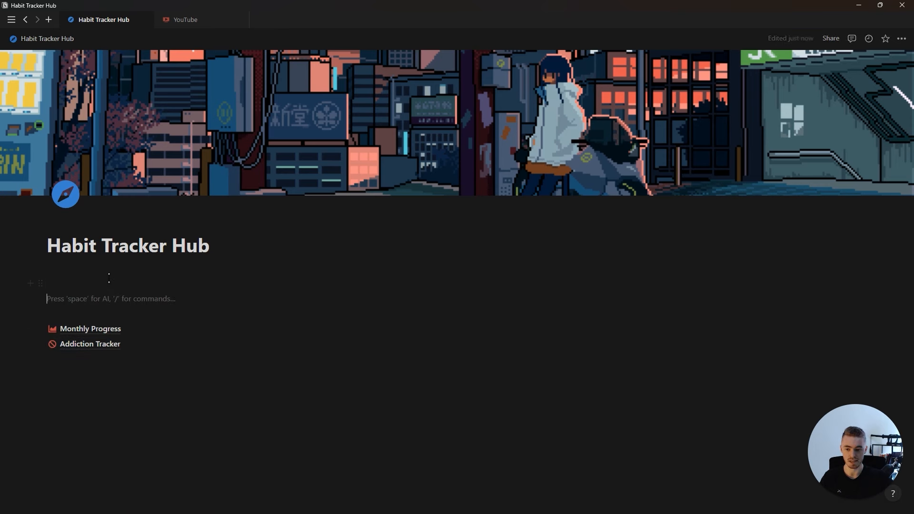
click(188, 316)
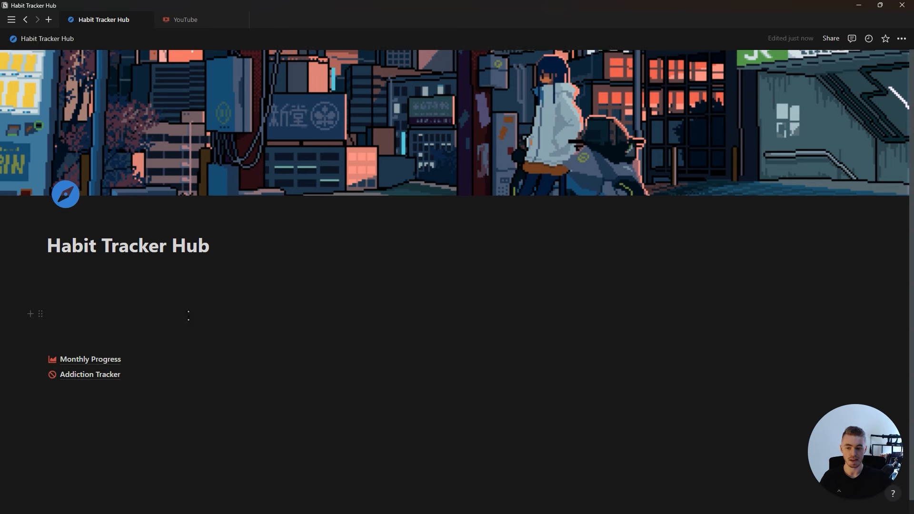
Copy the link of Addiction Tracker's hand-icon gallery view and paste it into the Habit Tracker Hub as a linked database view.
click(109, 376)
click(75, 106)
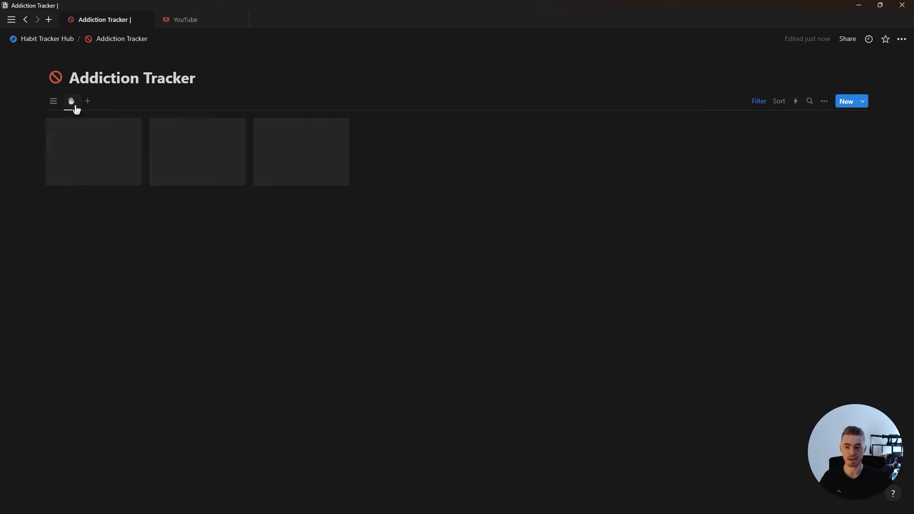
click(71, 103)
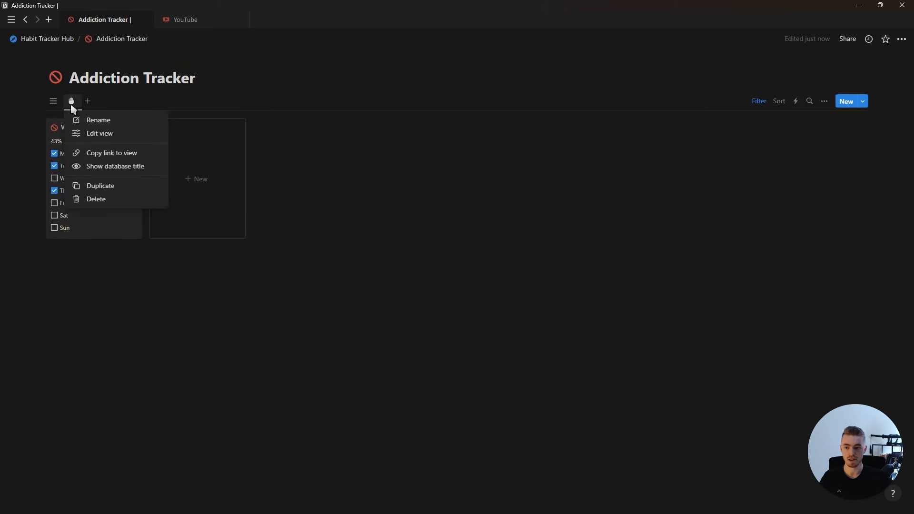
click(131, 152)
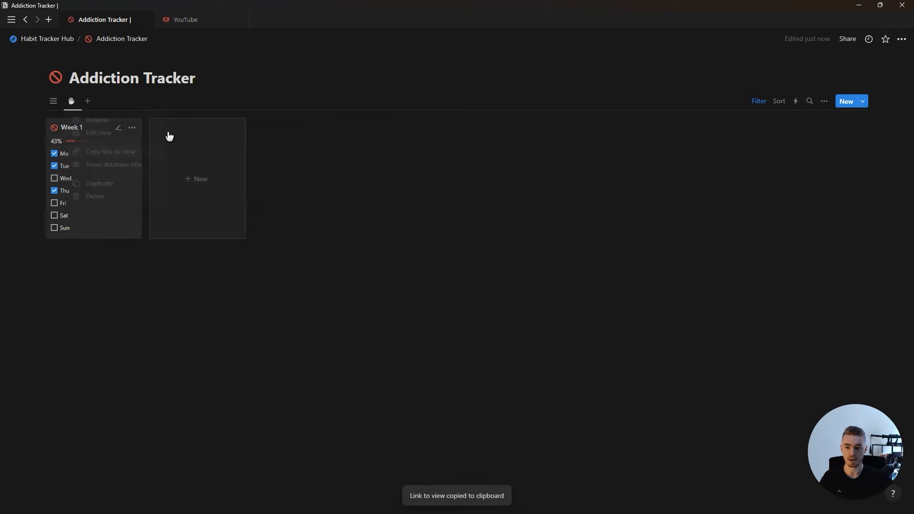
click(69, 40)
click(136, 300)
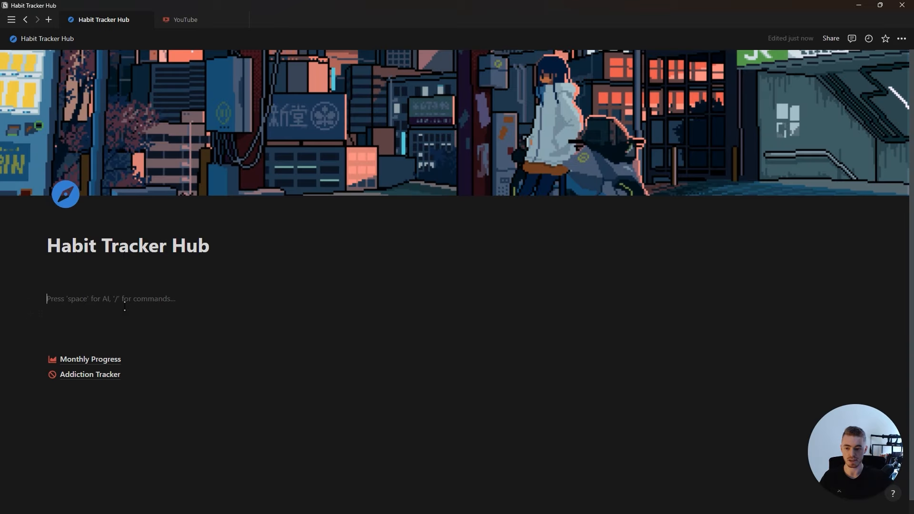
key(ctrl+v)
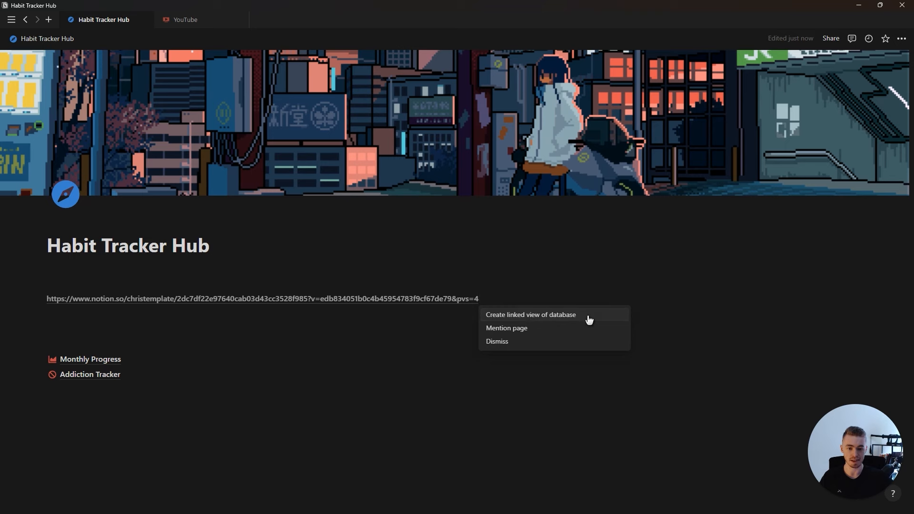
click(589, 320)
Create the linked database and add a second view sourced from Addiction Tracker by copying its existing list view.
click(852, 108)
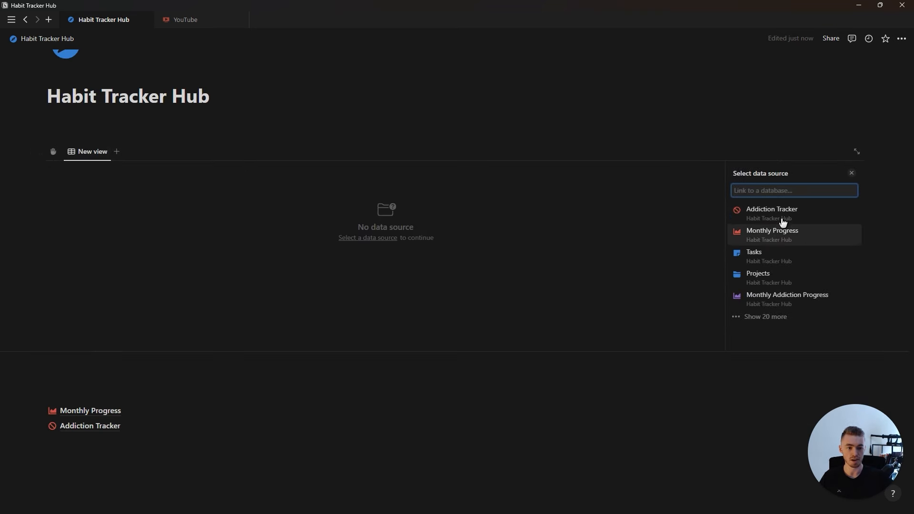
click(788, 216)
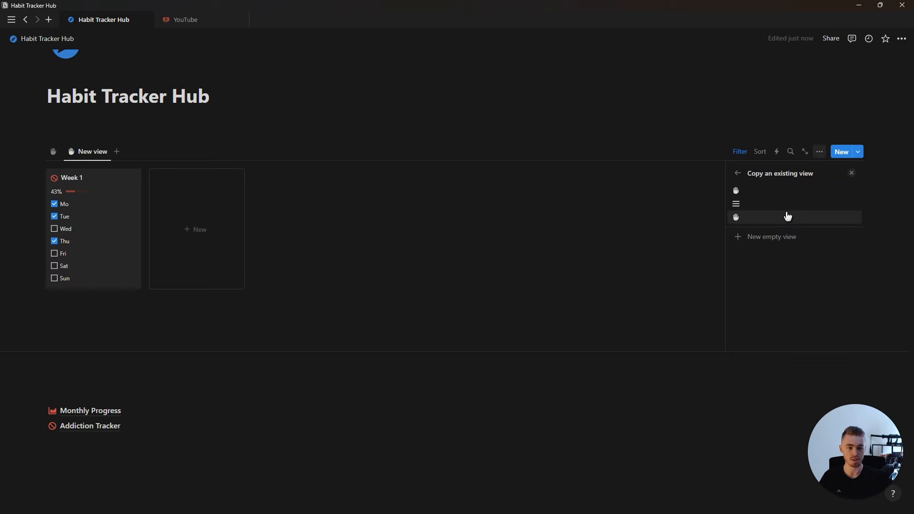
click(758, 205)
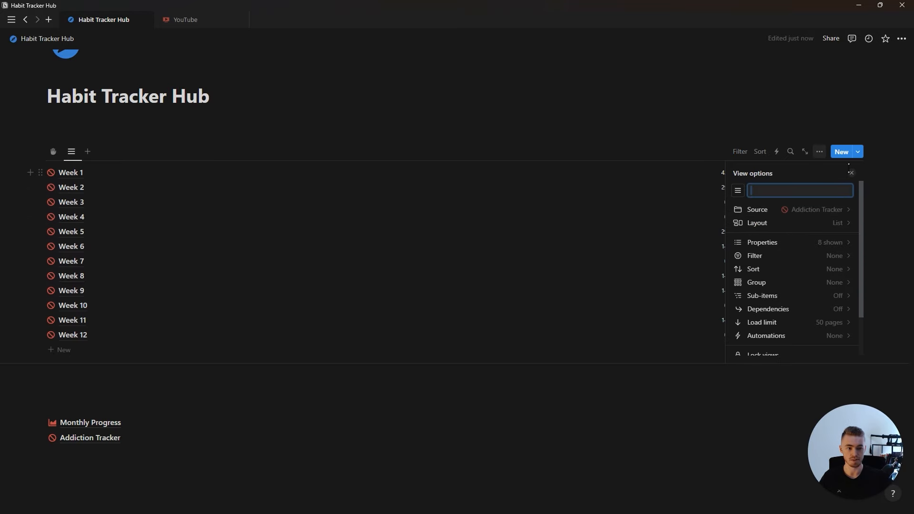
click(853, 174)
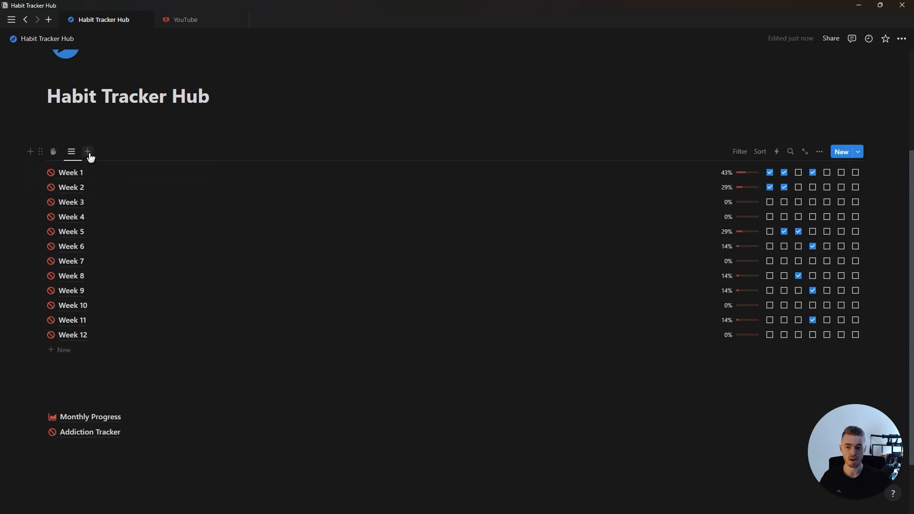
Add a third view sourced from the Monthly Progress database by copying its existing area-chart-icon gallery view.
click(88, 153)
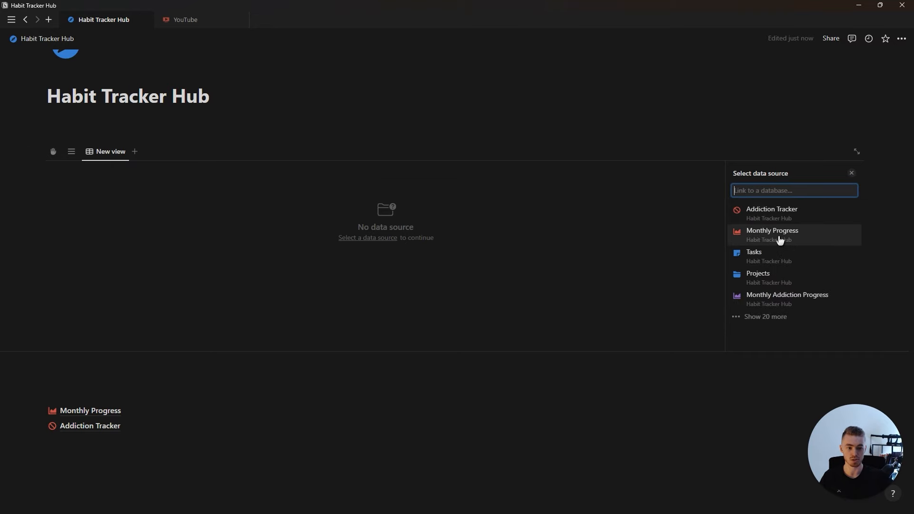
click(774, 241)
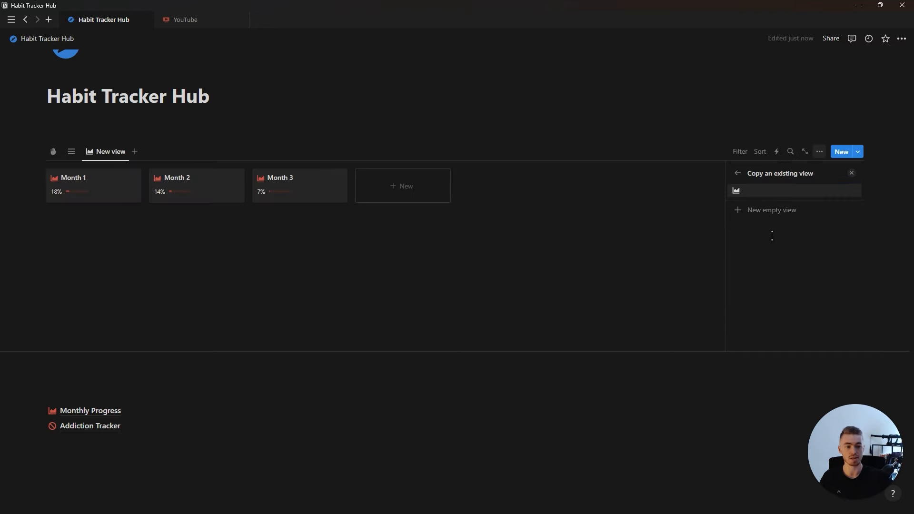
click(759, 195)
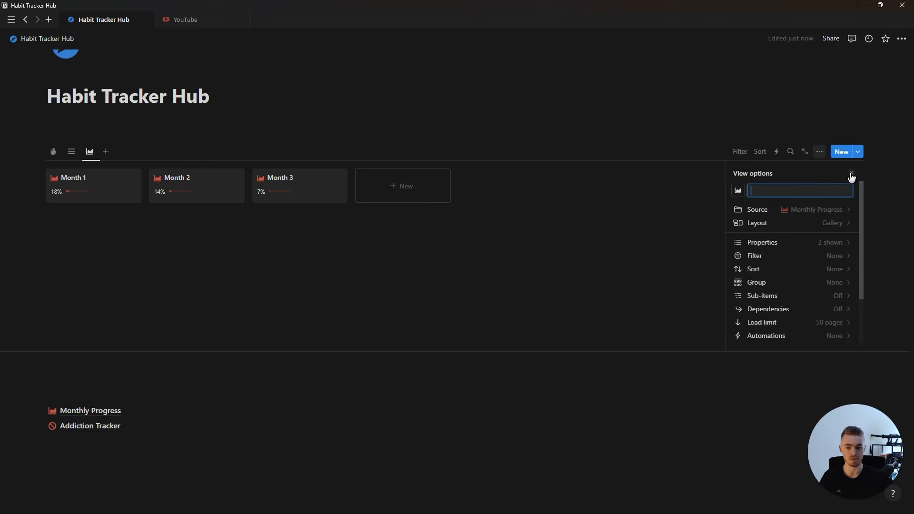
click(852, 174)
Move the Monthly Progress view between the hand-icon weekly view and the list view, and display it.
click(72, 238)
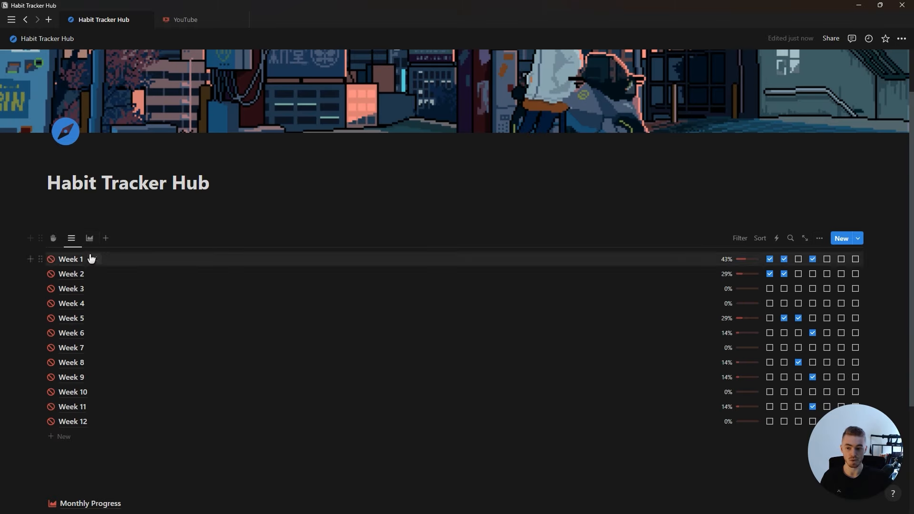
click(55, 240)
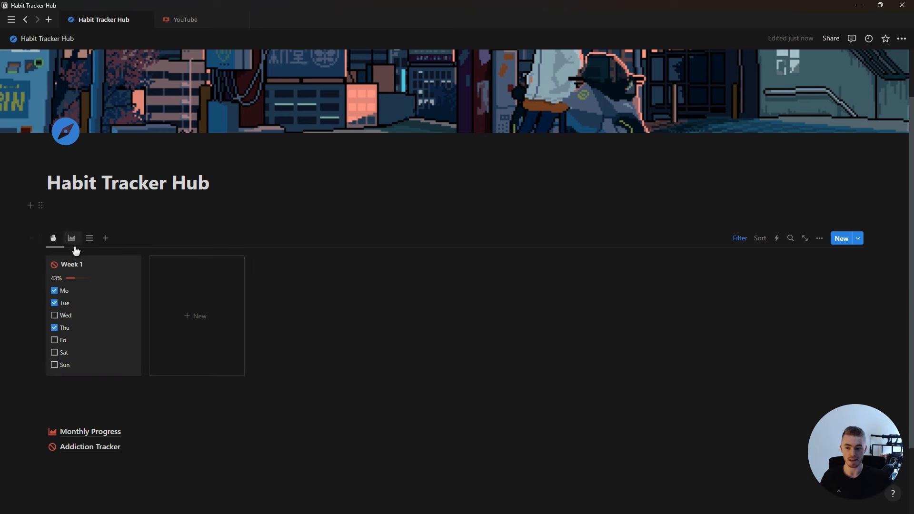
click(75, 240)
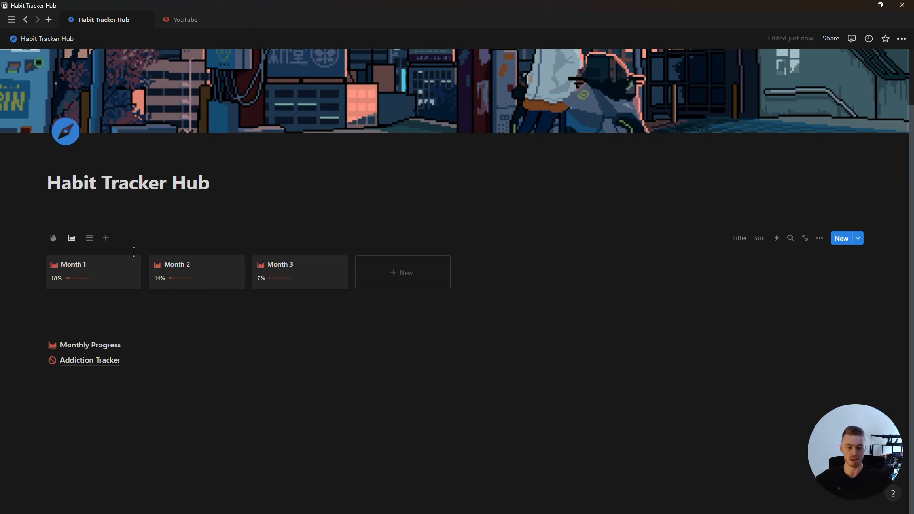
Insert an empty callout block above the linked database views.
click(89, 224)
key(Return)
text(/)
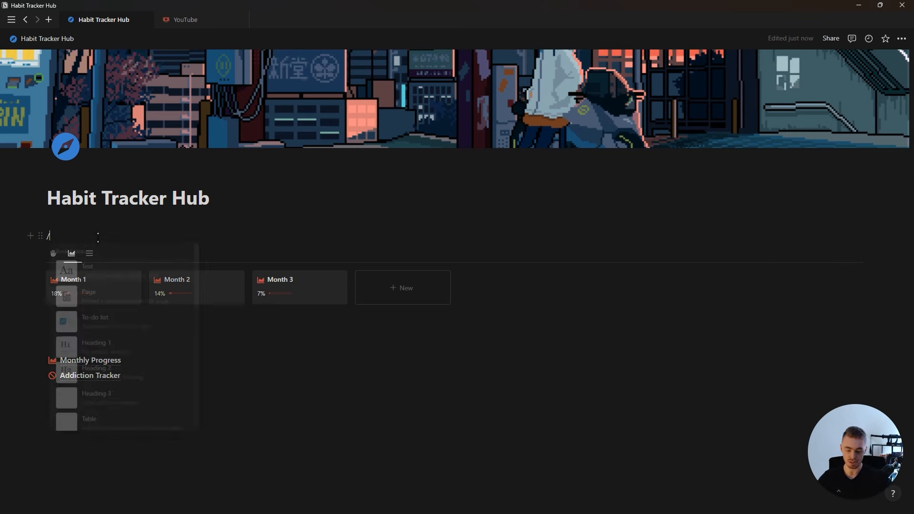
key(BackSpace)
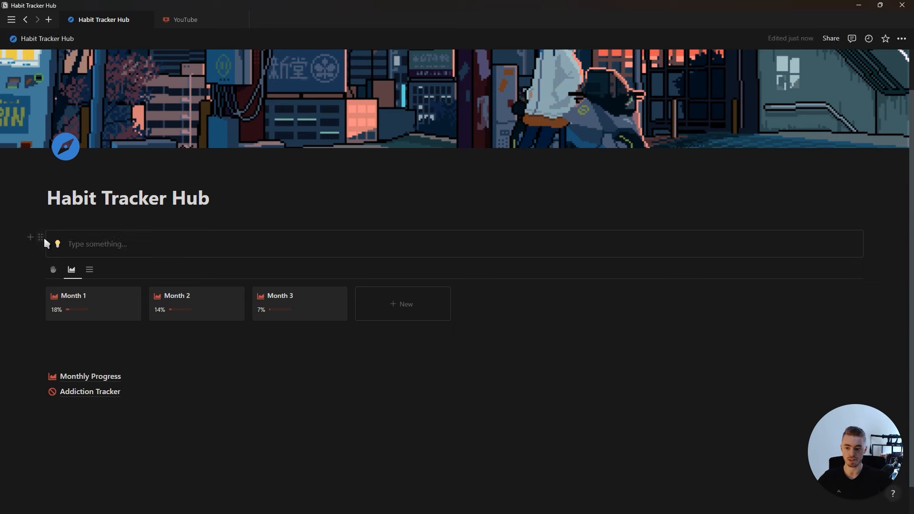
click(40, 238)
mouse_move(133, 282)
click(222, 328)
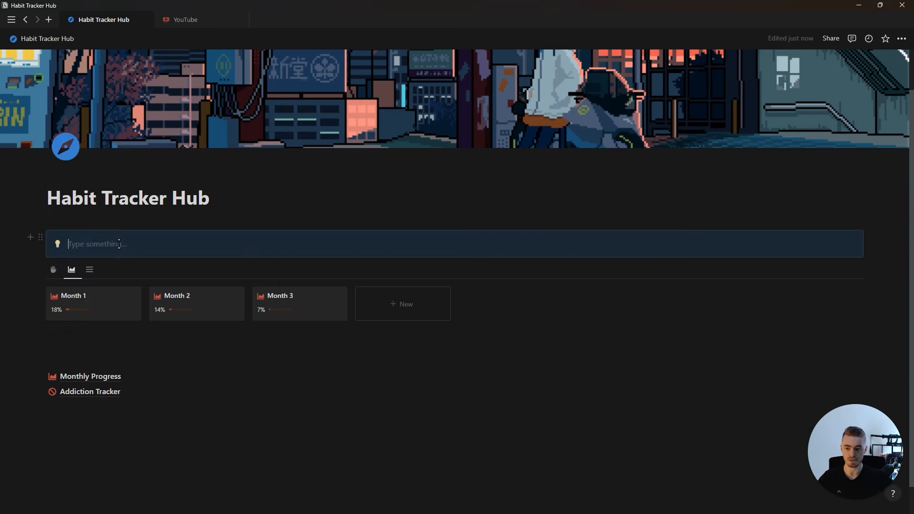
Title the callout "No Alcohol" and format the text bold, underlined and red.
click(119, 243)
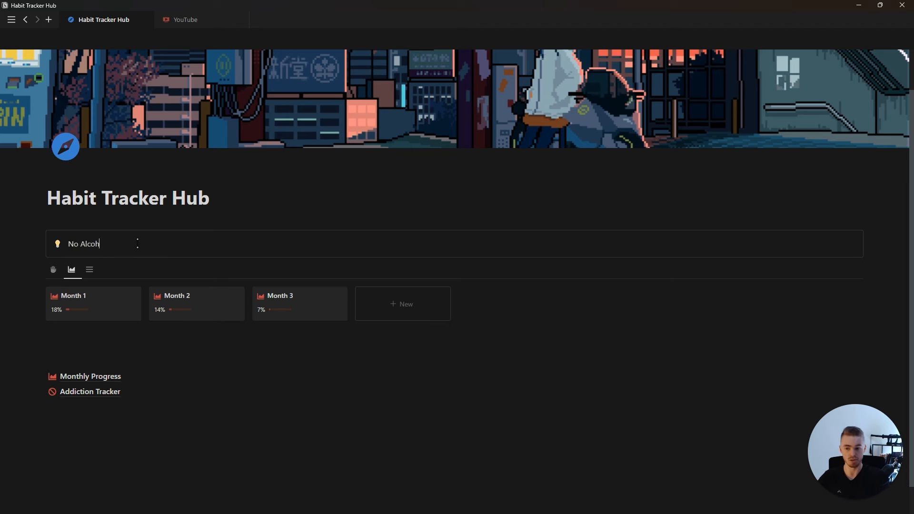
key(ctrl+shift+Left)
key(ctrl+shift+Left)
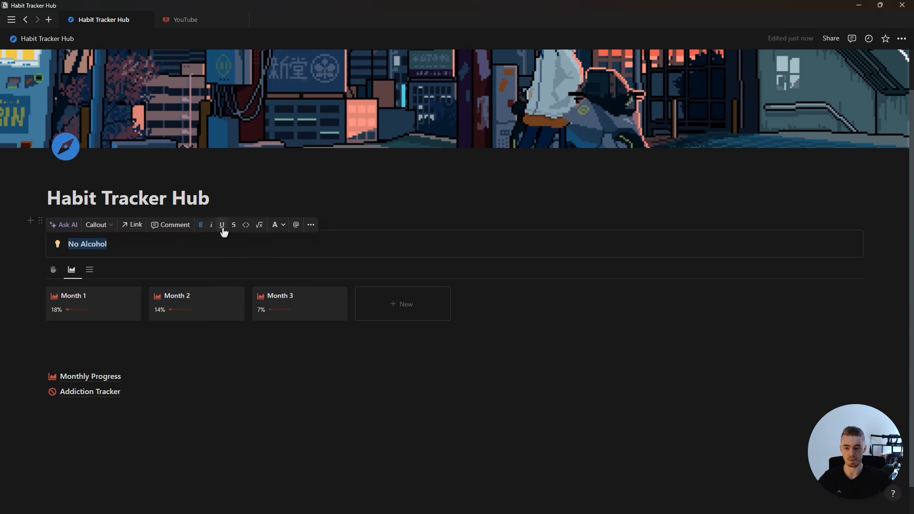
click(277, 225)
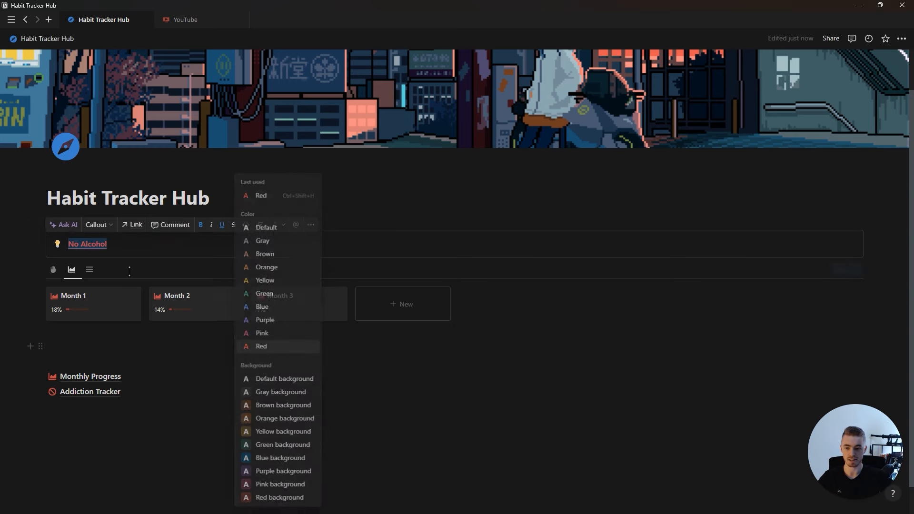
click(267, 348)
Move the linked database inside the No Alcohol callout and replace the callout's light bulb with a red hand icon.
drag(40, 269, 86, 244)
click(57, 244)
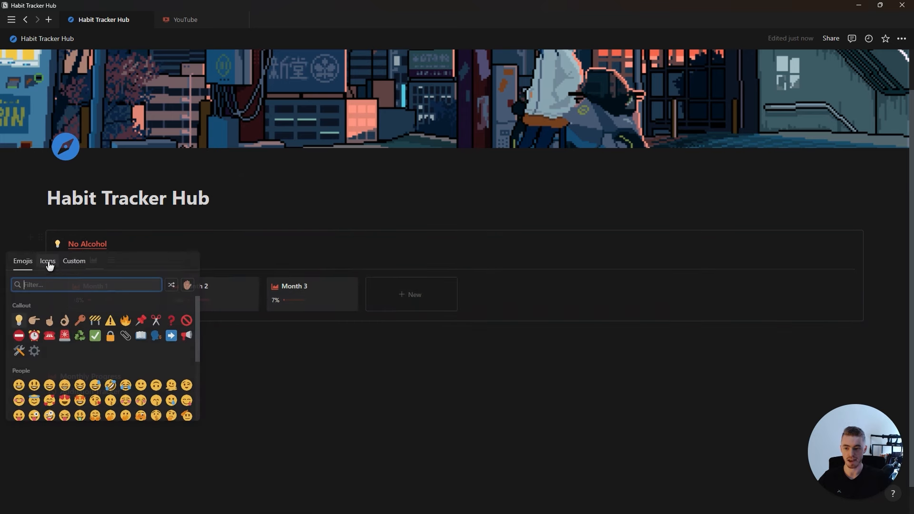
click(47, 261)
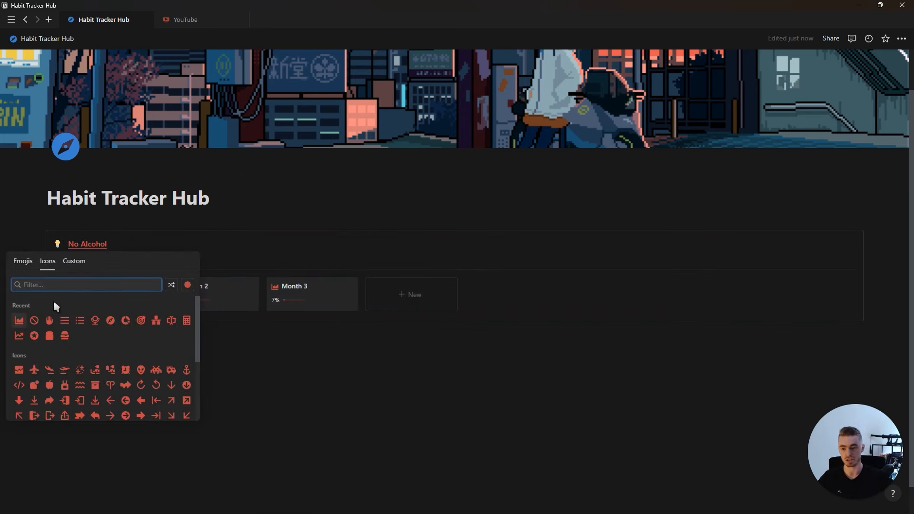
click(34, 320)
click(57, 249)
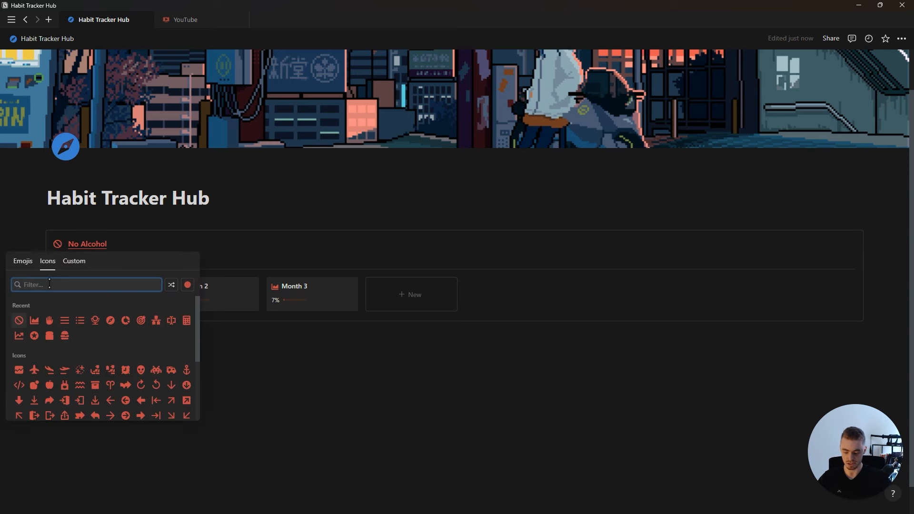
text(han)
click(50, 311)
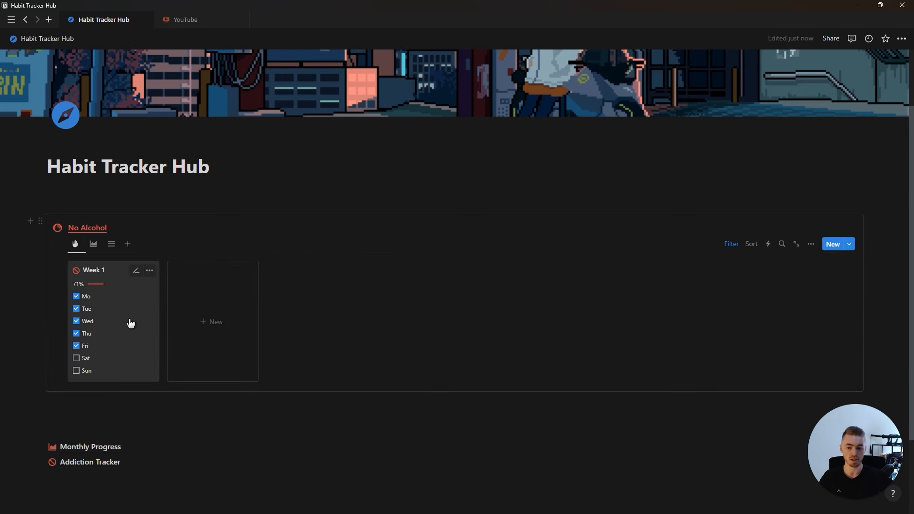
Leave Mo, Tue, Thu and Sat ticked in the Week 1 card, and review the monthly gallery, the weekly list and the Week 6 page.
click(86, 349)
click(93, 244)
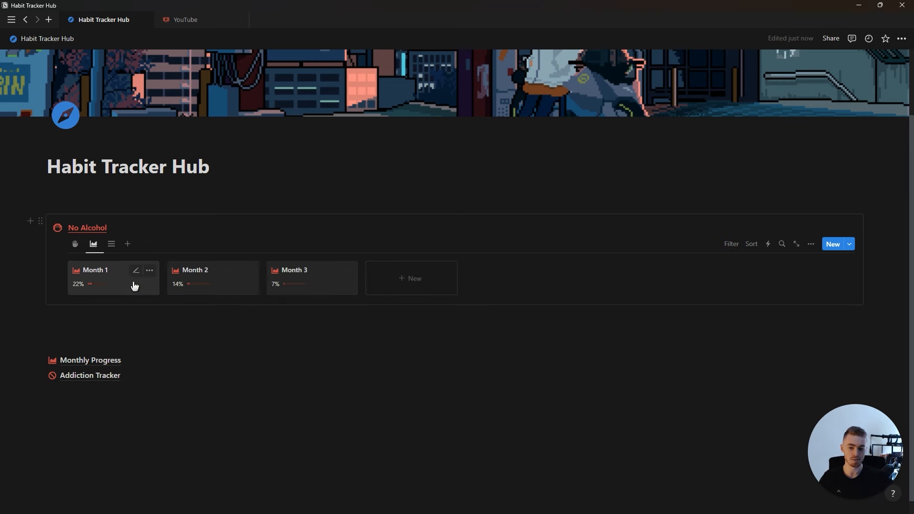
click(113, 245)
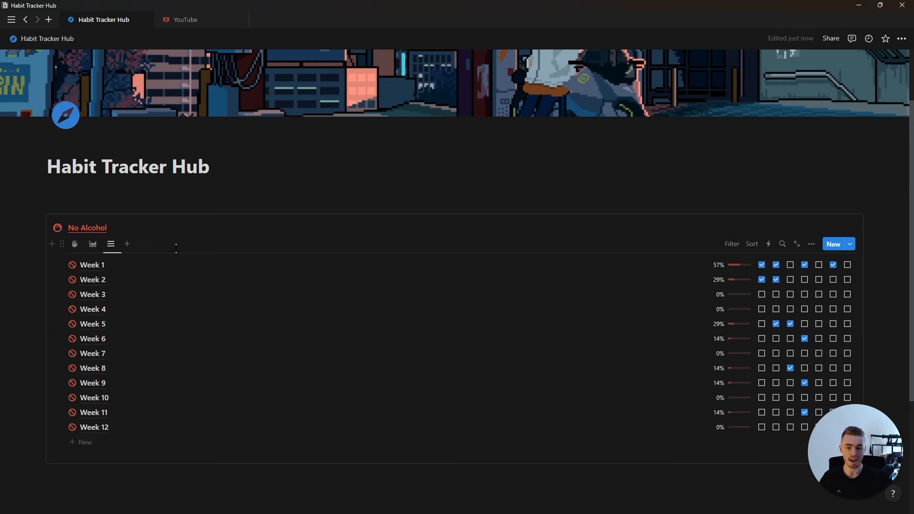
click(199, 341)
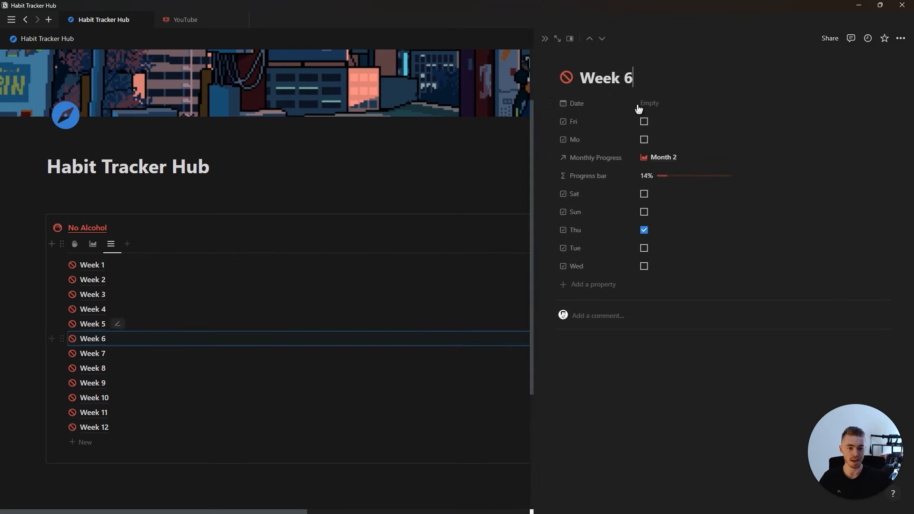
click(545, 39)
Create a toggle list titled "Backend" below the callout, move the Monthly Progress and Addiction Tracker pages inside it, and collapse it.
scroll(207, 285, down, 4)
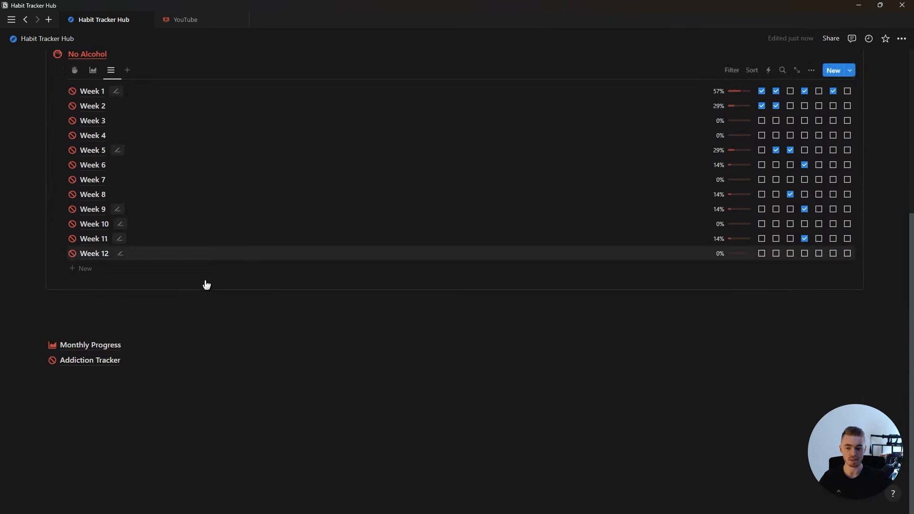
click(175, 326)
text(> )
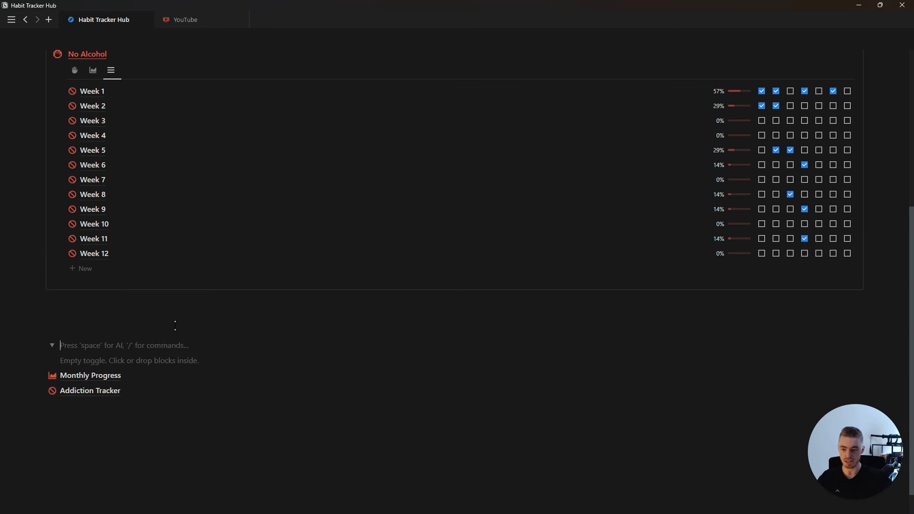
text(Backen)
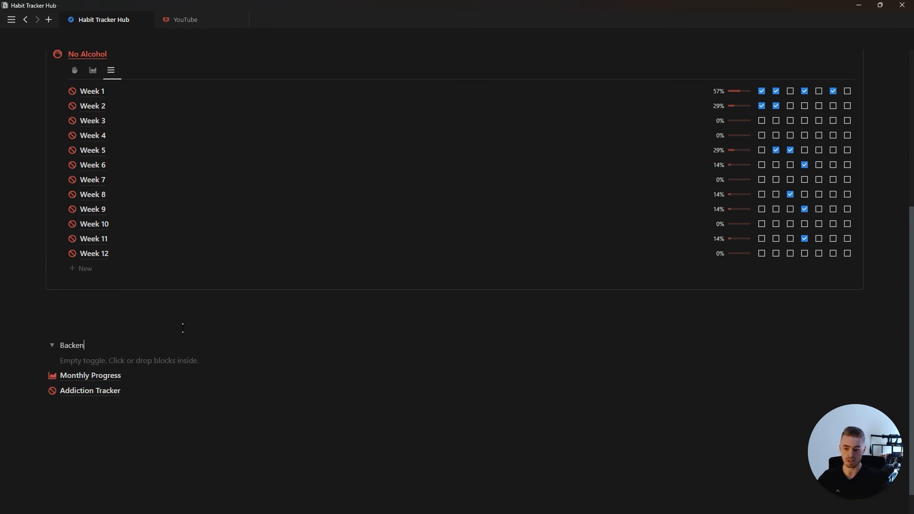
text(d)
key(Return)
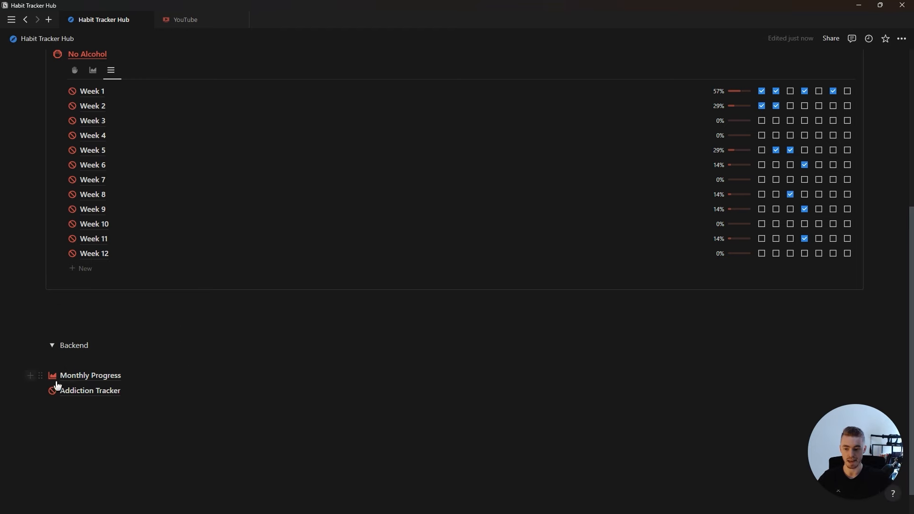
drag(56, 382, 74, 346)
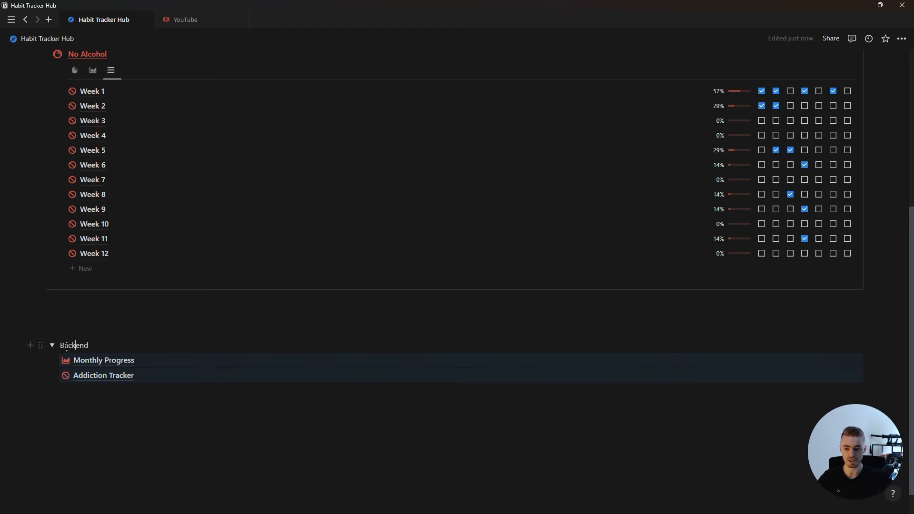
click(53, 345)
Format the Backend toggle title bold and gray.
double_click(80, 361)
click(202, 341)
click(279, 342)
click(263, 246)
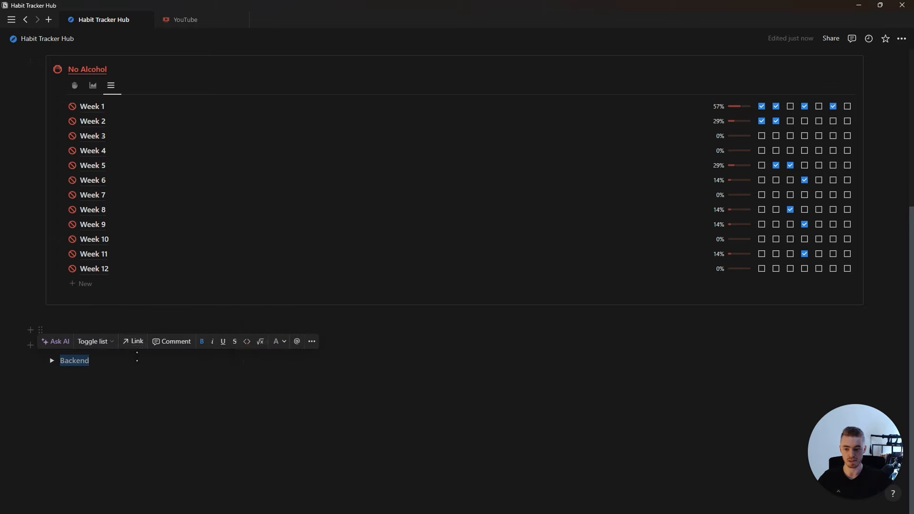
click(142, 374)
Show the callout's hand-icon weekly view, move the callout into a right-hand column, and narrow that column.
scroll(333, 367, up, 4)
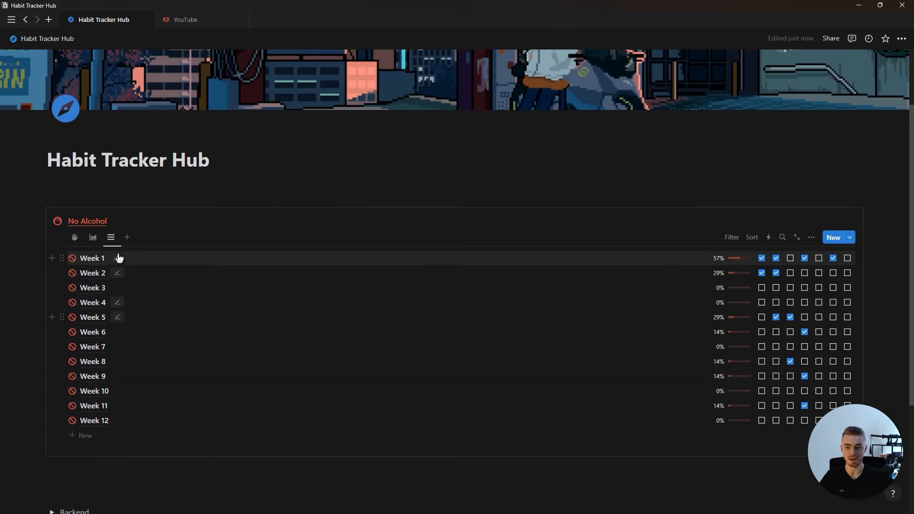
click(74, 238)
drag(41, 214, 879, 198)
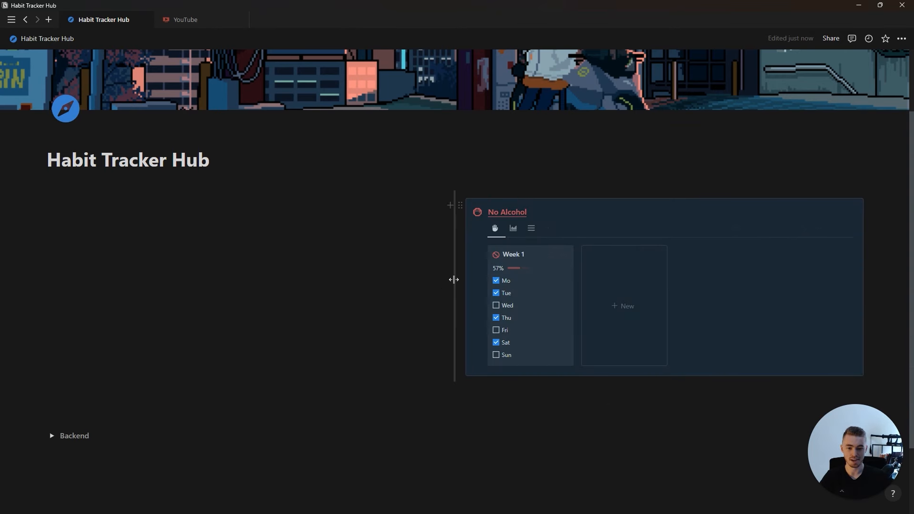
drag(453, 281, 505, 285)
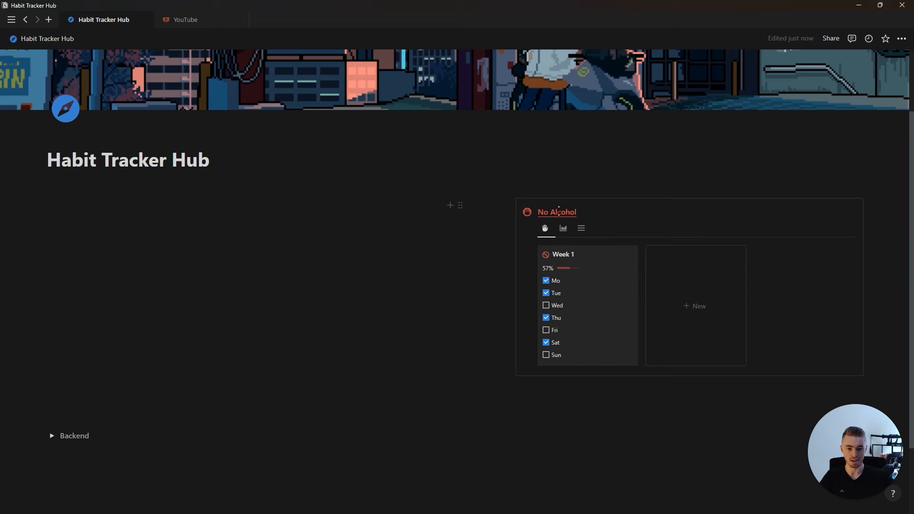
click(461, 205)
click(383, 226)
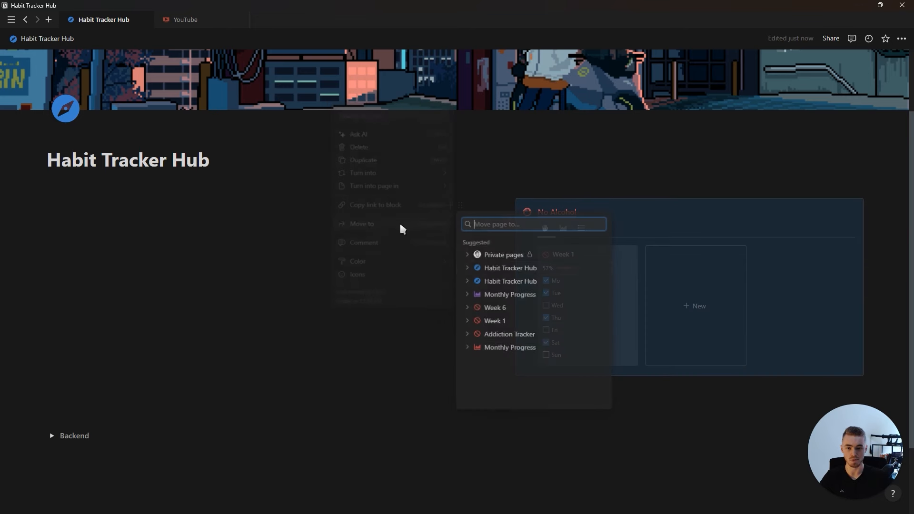
click(557, 207)
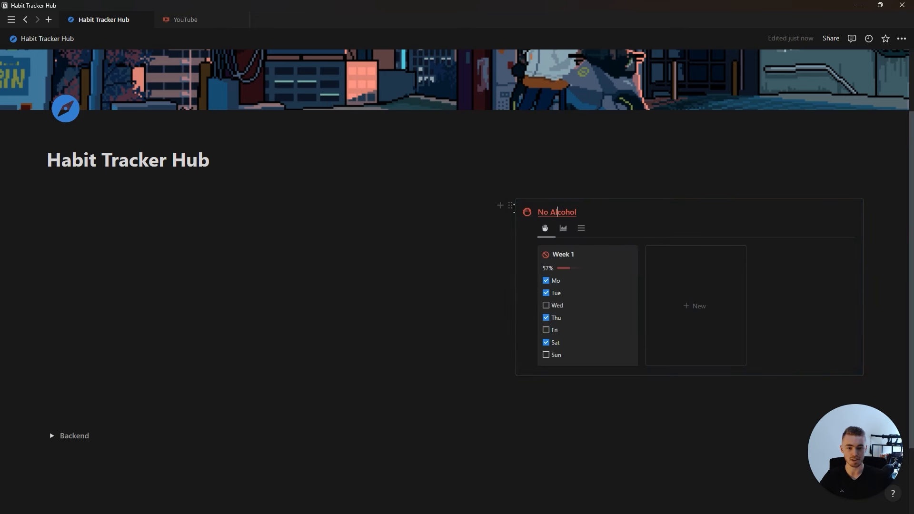
drag(511, 206, 546, 230)
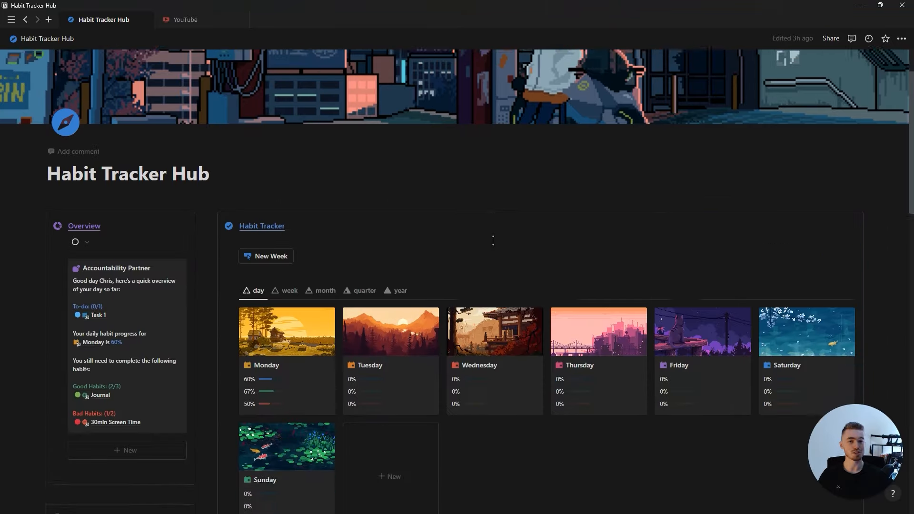
scroll(457, 257, down, 15)
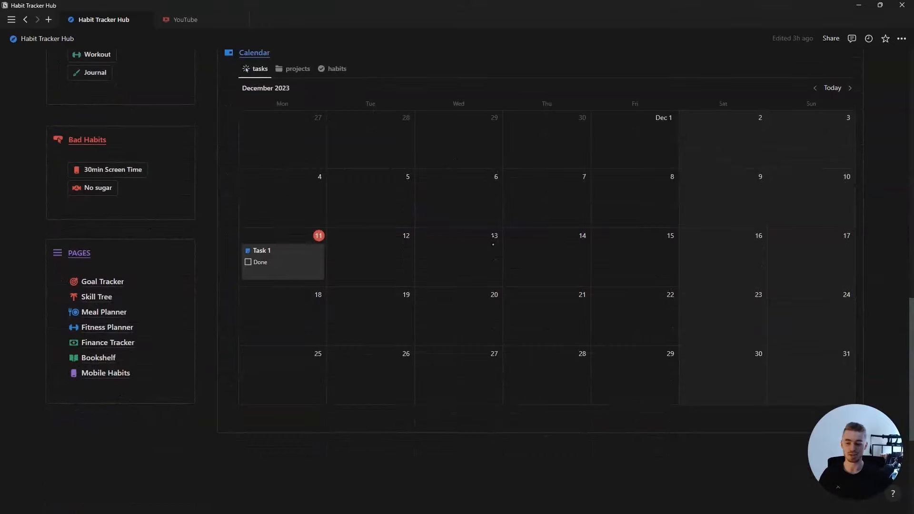
scroll(493, 244, down, 3)
scroll(493, 245, up, 20)
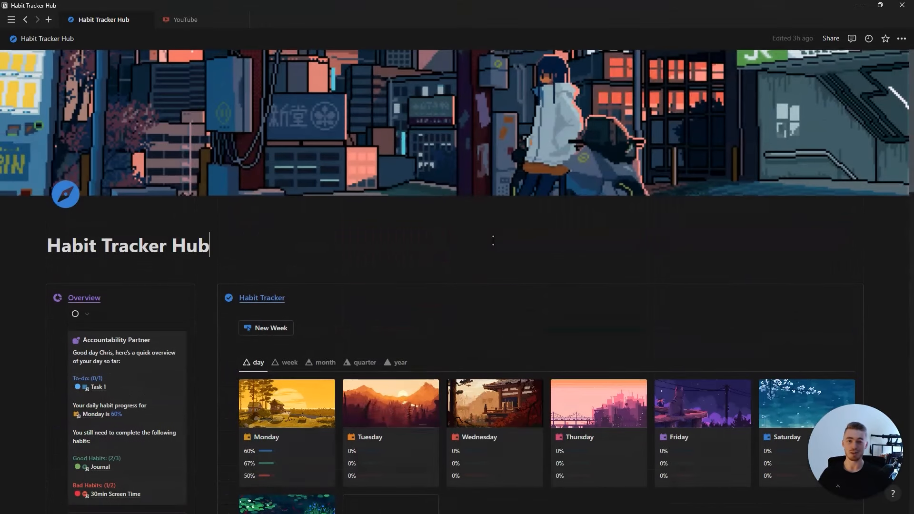